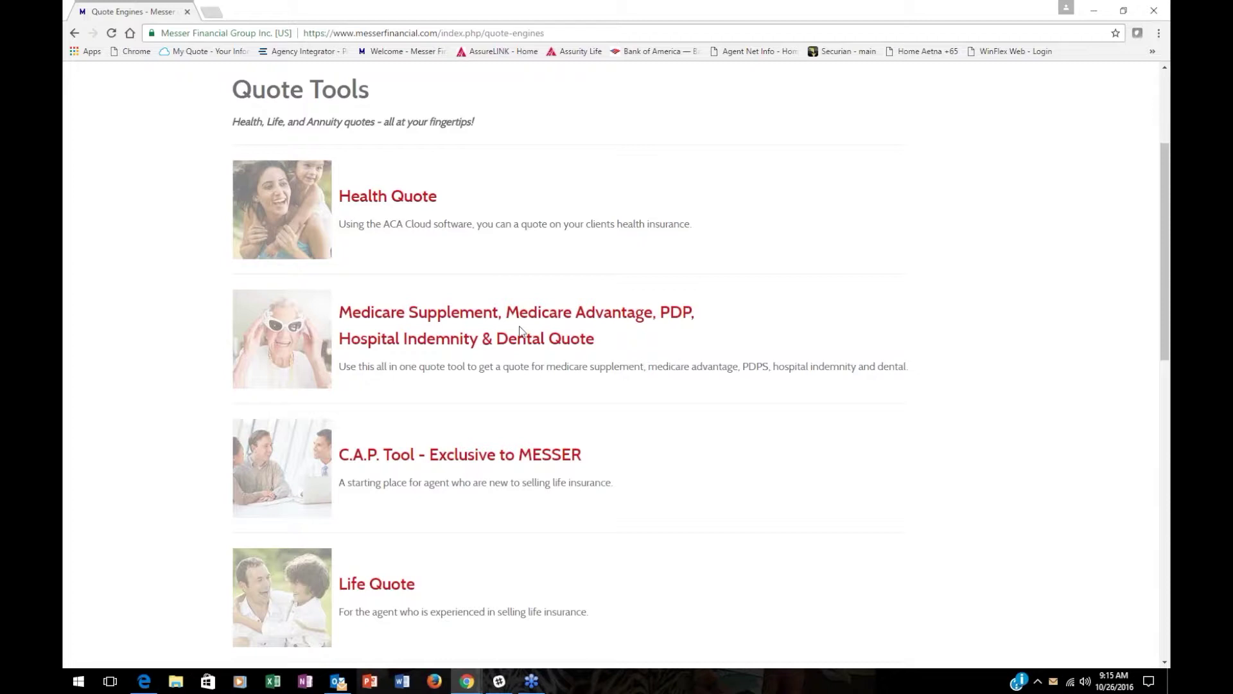
# Sign in to the Medicare quoting tools with the saved credentials and start a Medicare Advantage / PDP quote.
pyautogui.click(472, 321)
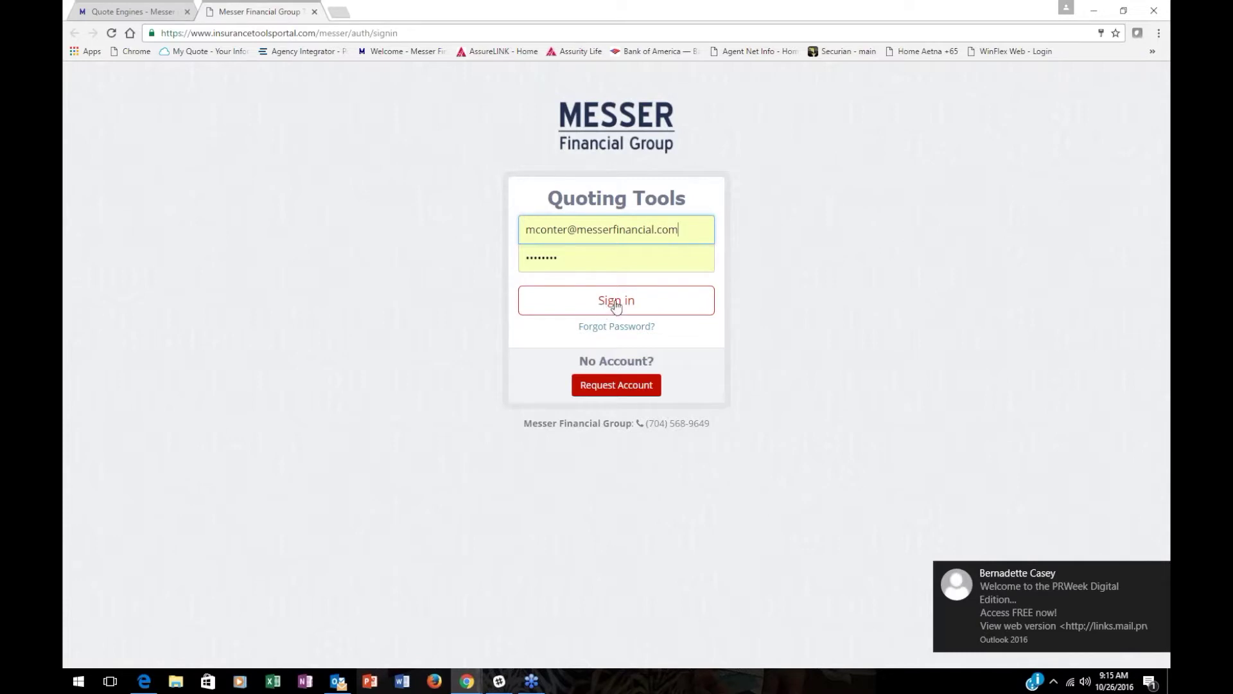
pyautogui.click(615, 306)
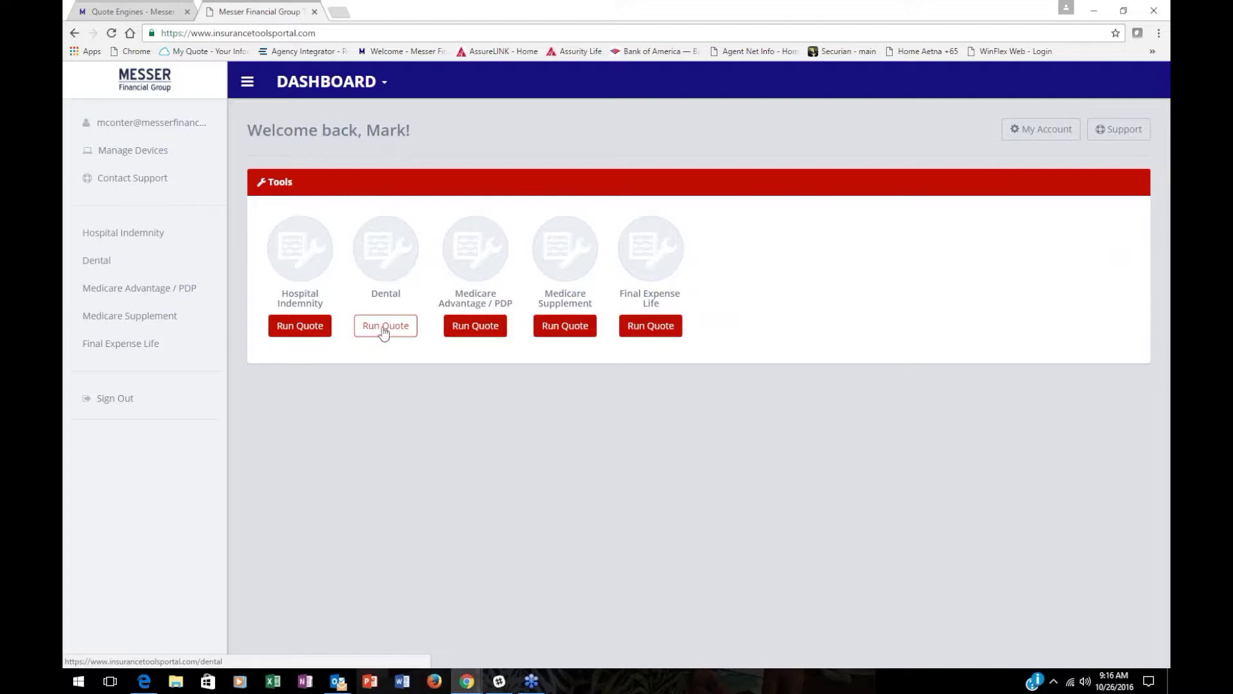
pyautogui.click(475, 327)
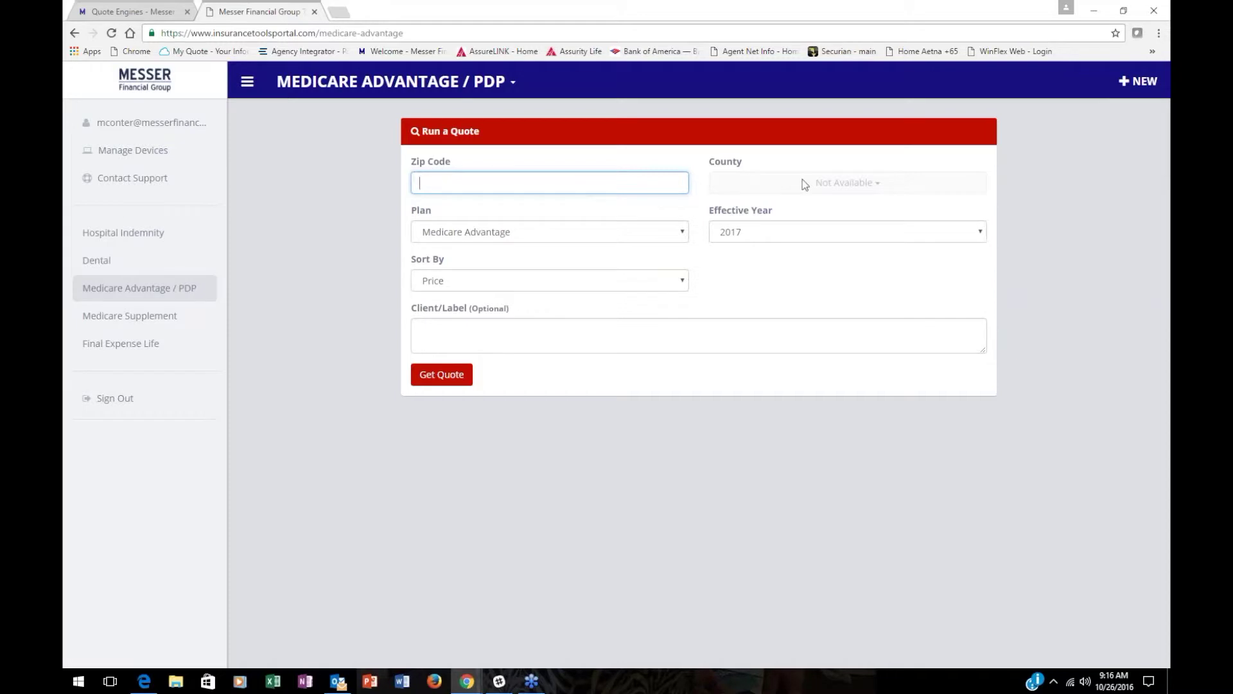
# Run a Medicare Advantage quote for zip code 28078, limiting the county to Mecklenburg.
pyautogui.write('28078')
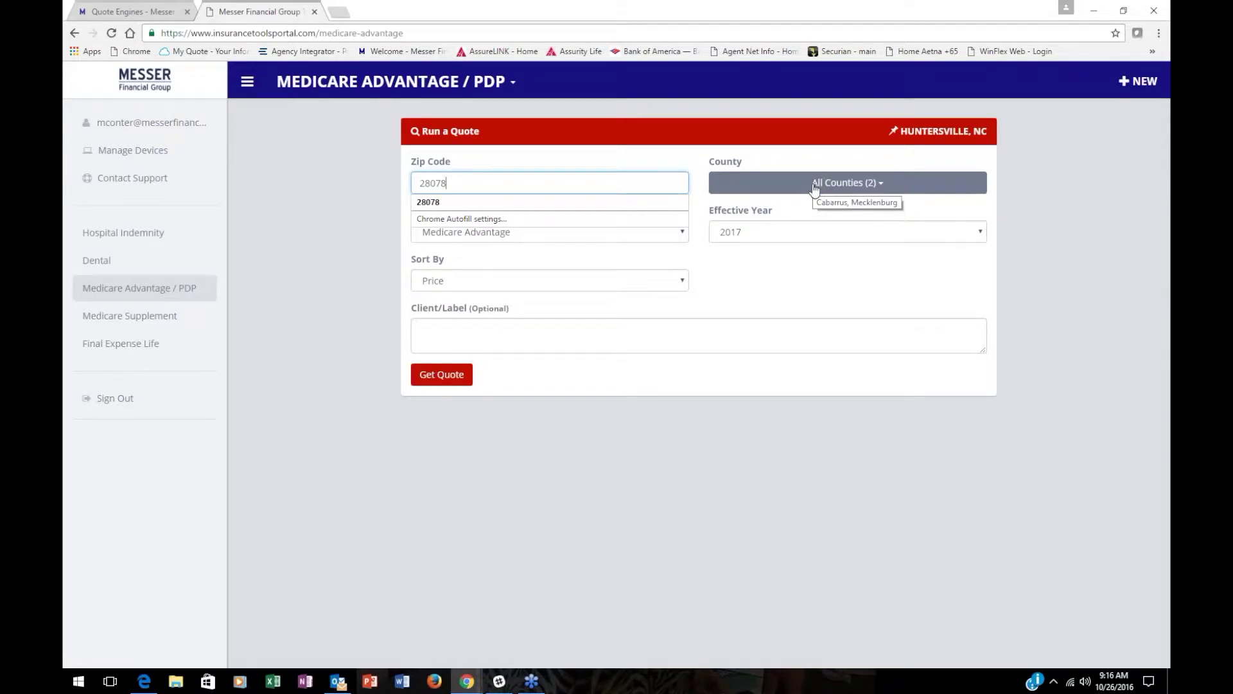
pyautogui.click(814, 187)
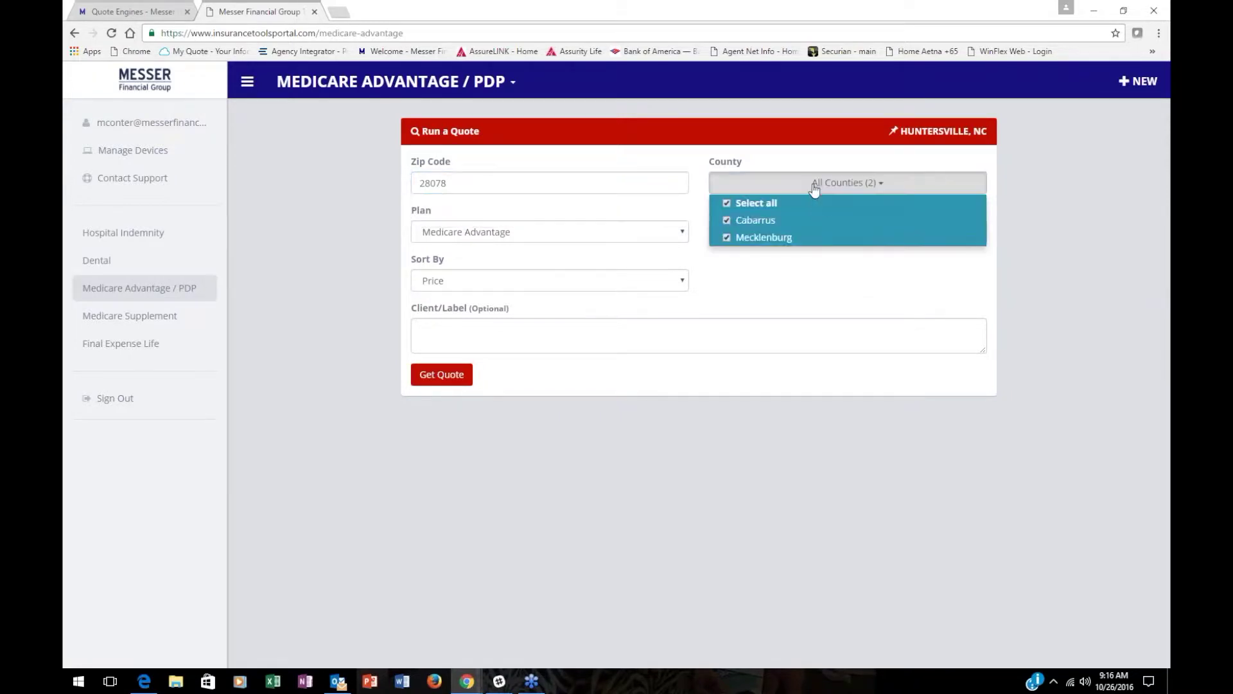
pyautogui.click(729, 221)
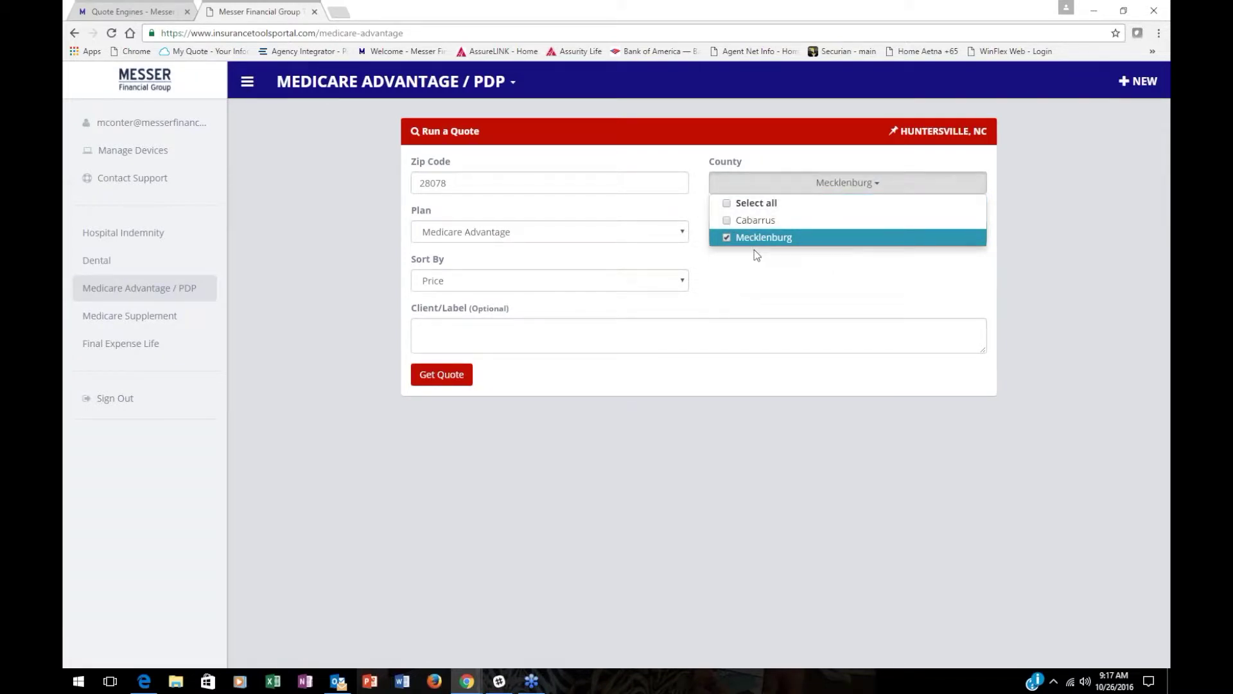
pyautogui.click(774, 292)
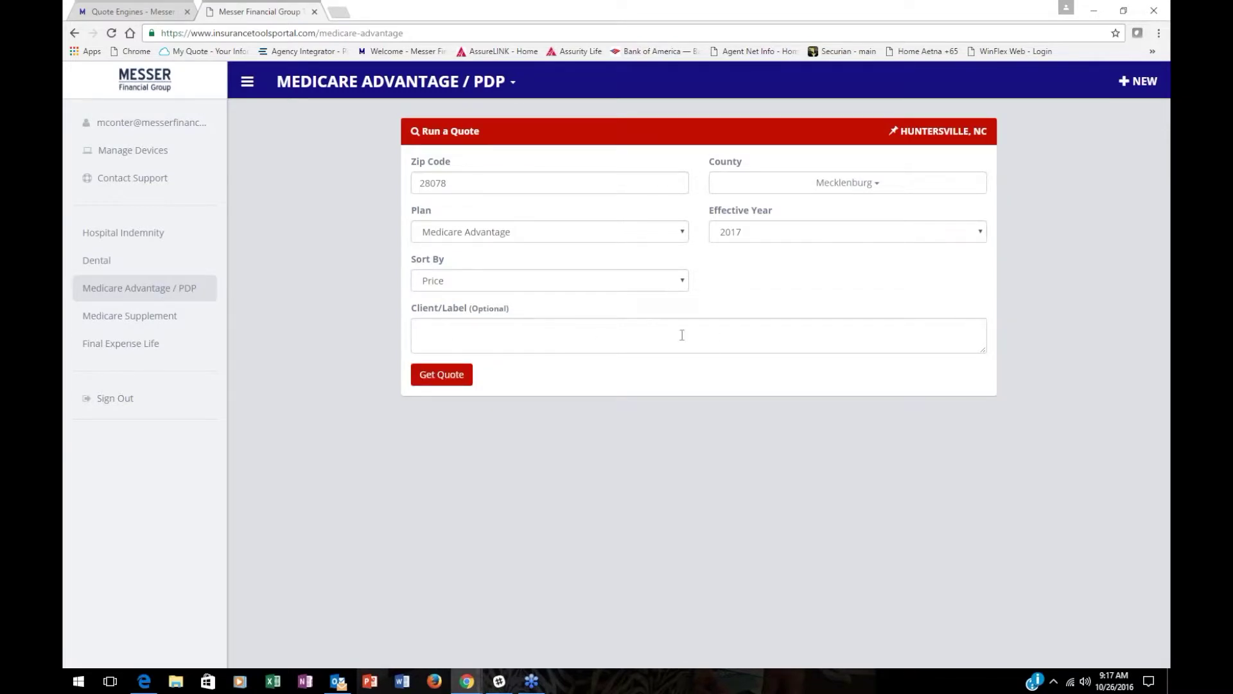
pyautogui.click(460, 379)
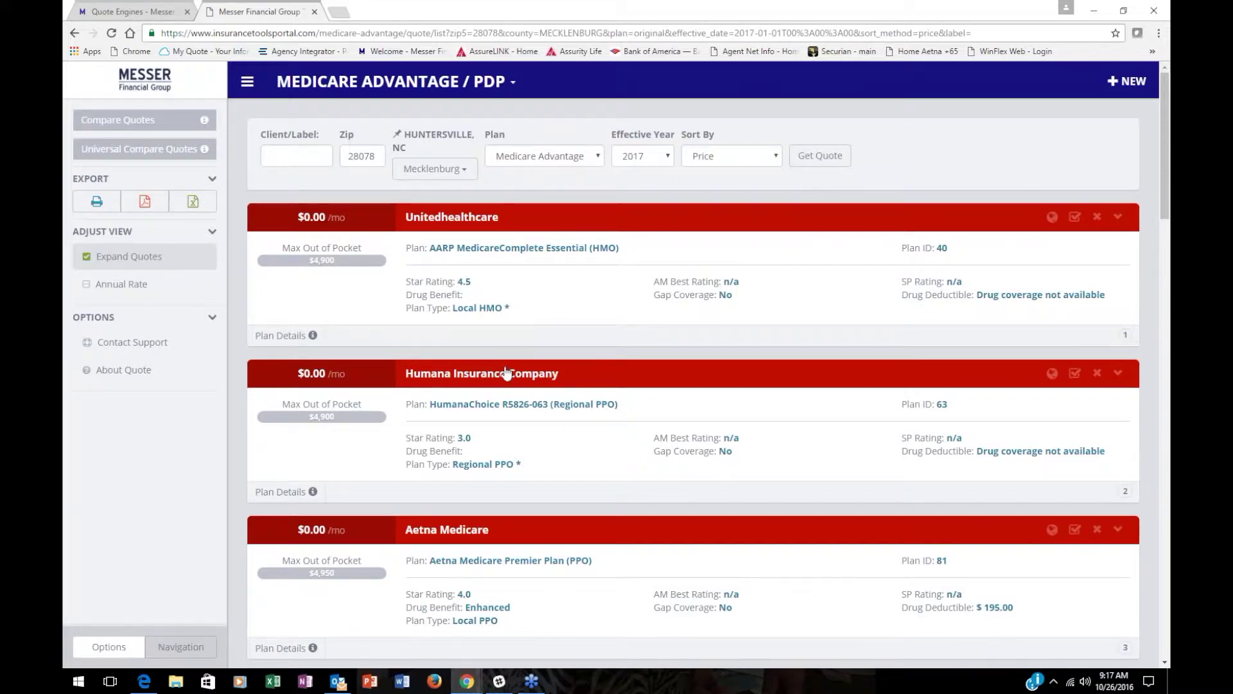
# Examine the Medicare Advantage quote results, looking over the carriers, monthly premiums, star ratings and drug deductibles.
pyautogui.scroll(-4, 533, 384)
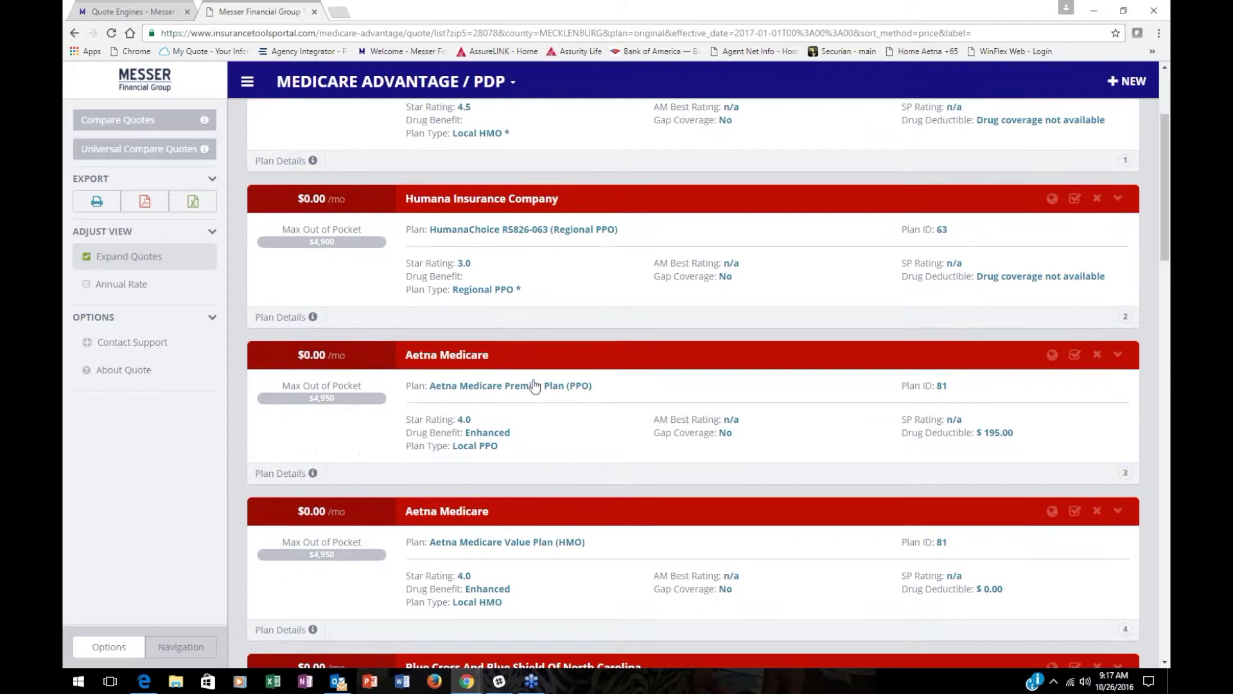
pyautogui.scroll(-1, 568, 251)
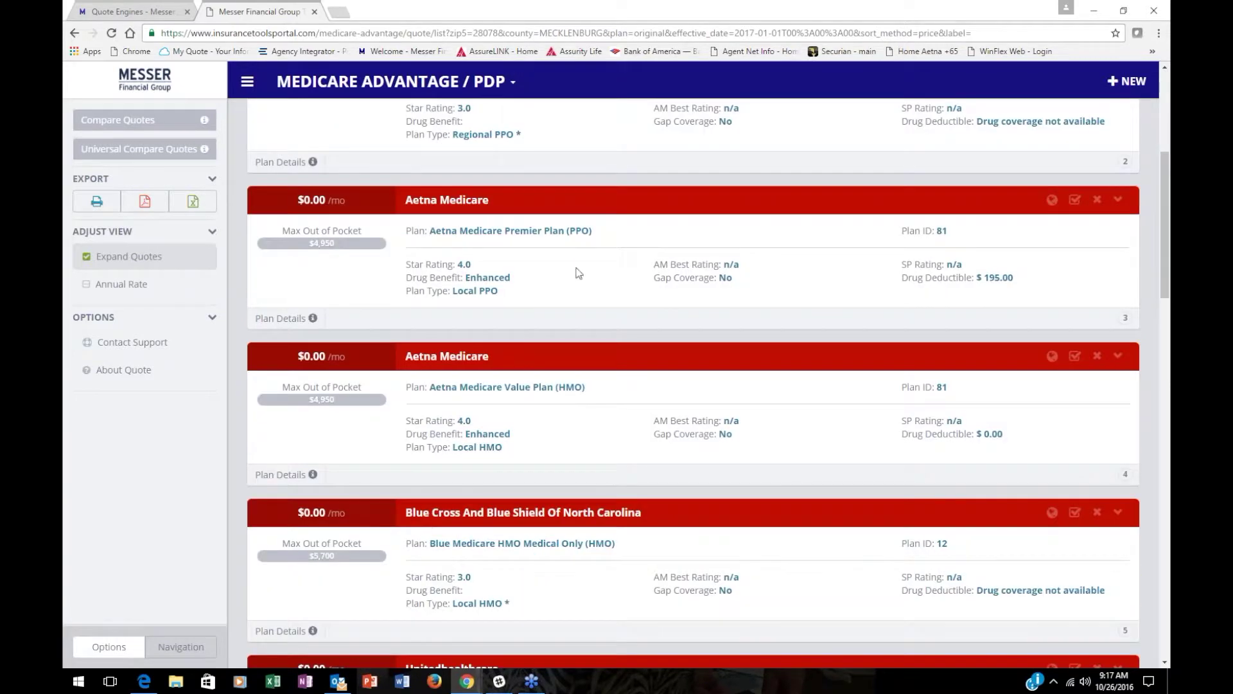
pyautogui.scroll(-6, 561, 415)
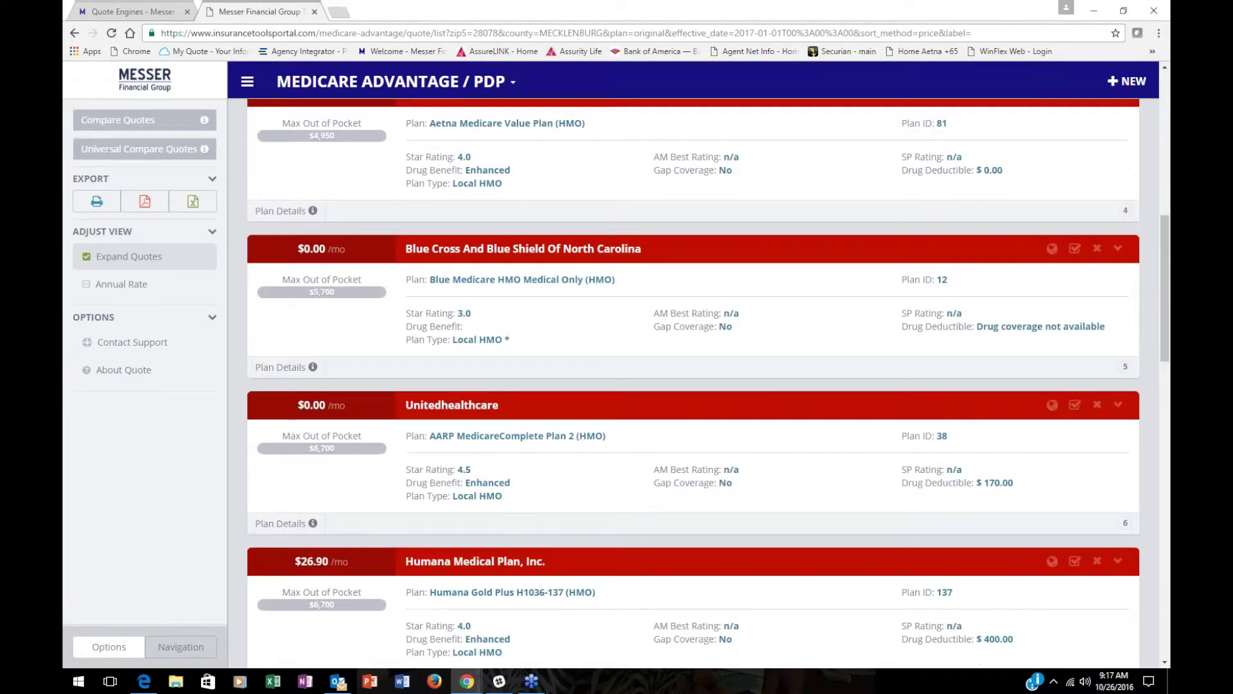
pyautogui.scroll(-4, 693, 384)
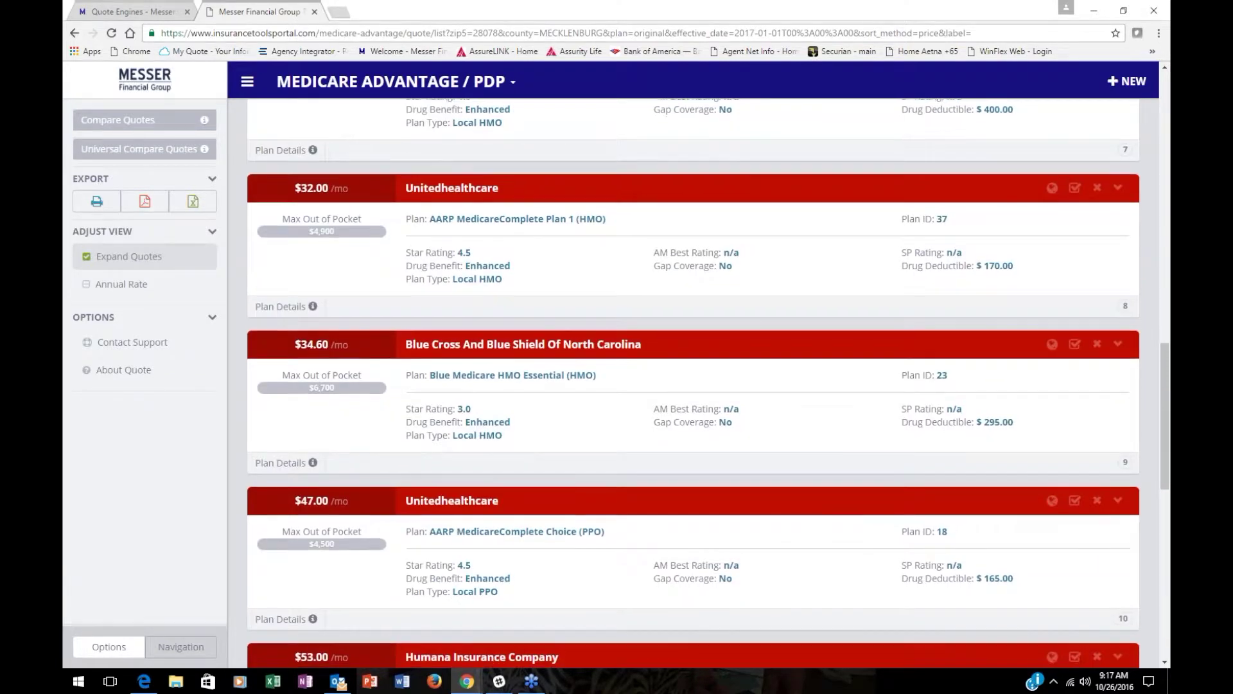
pyautogui.scroll(-4, 694, 384)
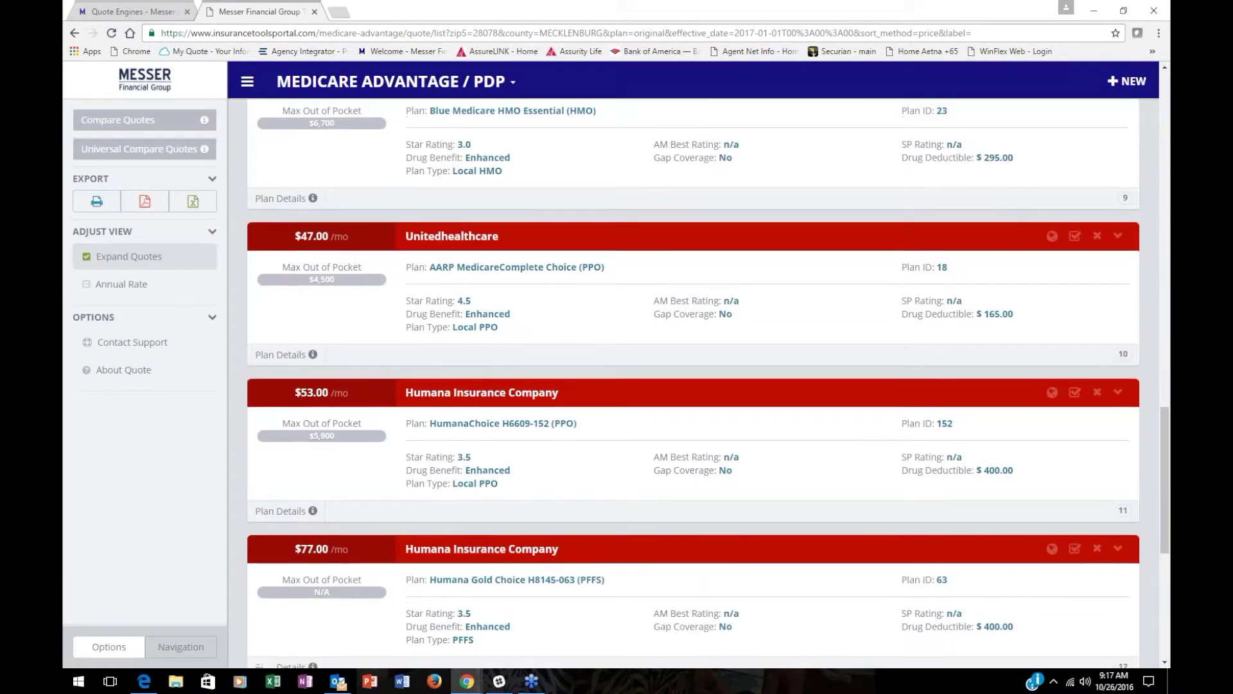
pyautogui.scroll(-3, 694, 384)
pyautogui.scroll(6, 694, 383)
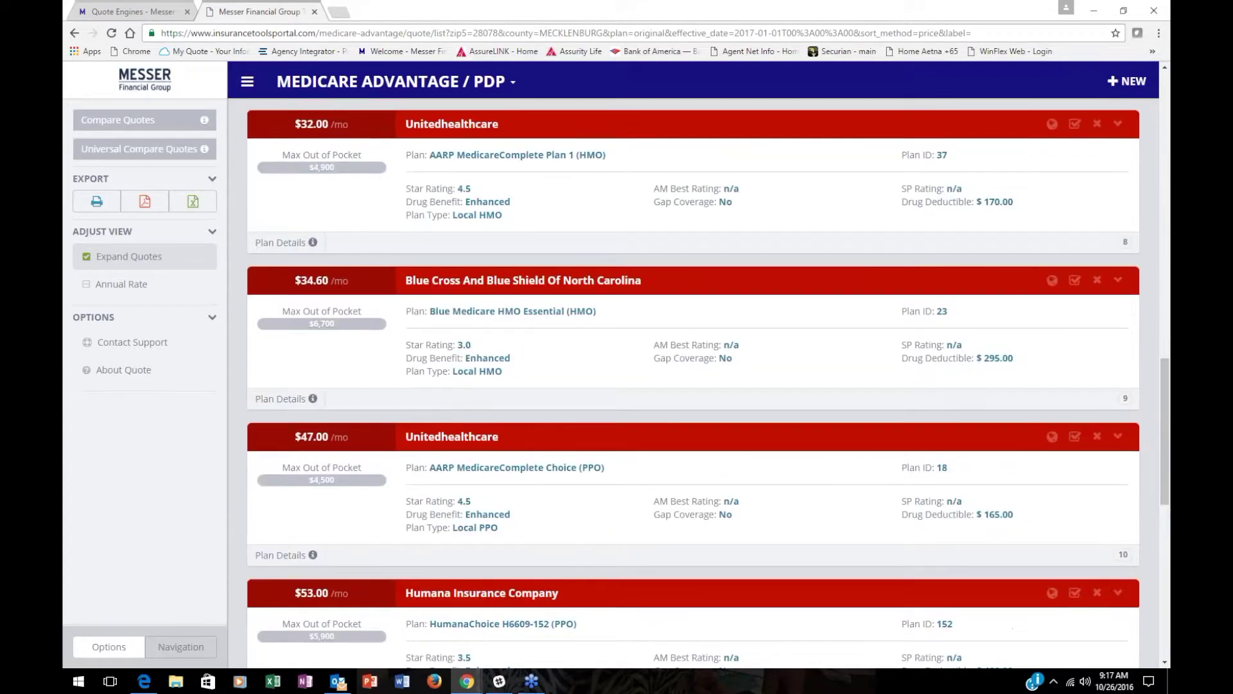
pyautogui.scroll(14, 693, 384)
pyautogui.scroll(3, 694, 384)
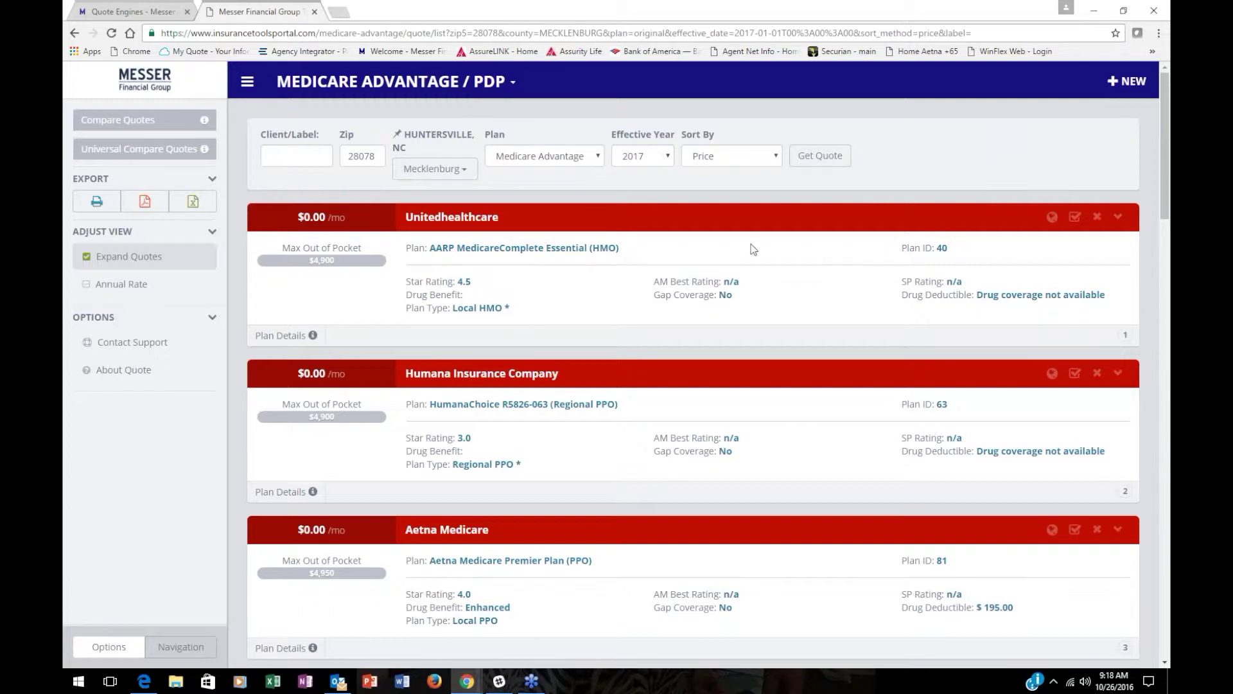
pyautogui.scroll(-3, 754, 249)
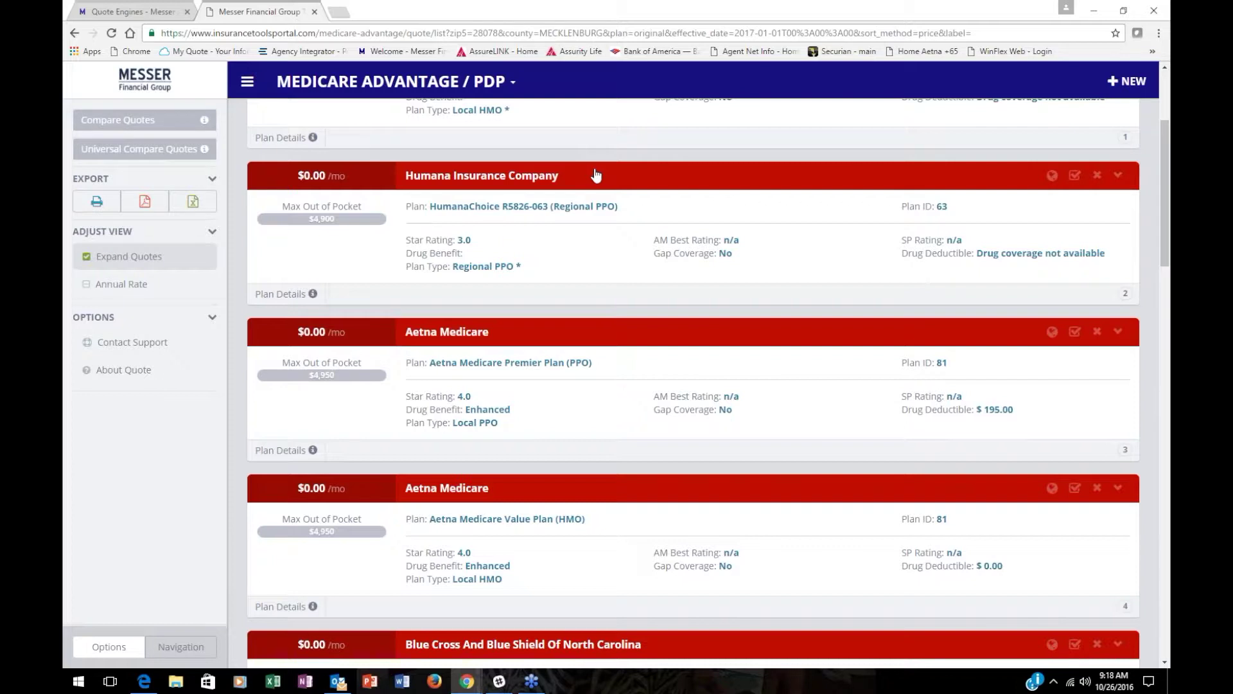
pyautogui.scroll(3, 596, 176)
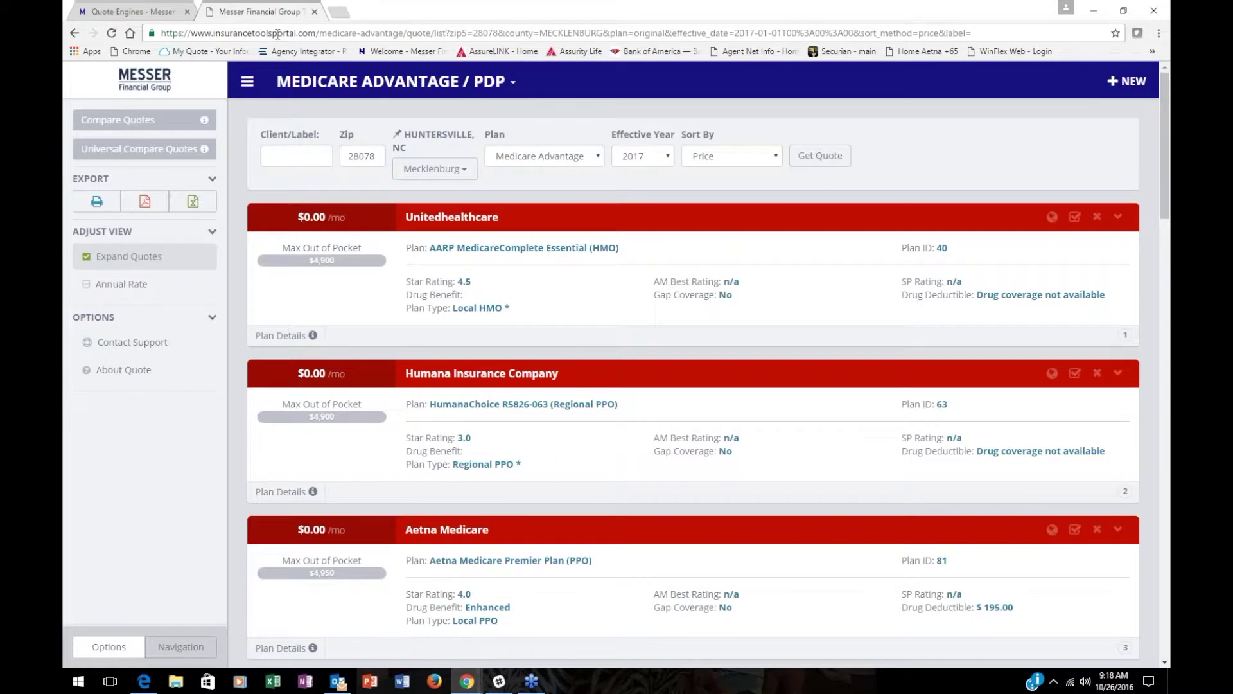
# Close the Medicare quoting site and open Forms Engine - iGo Login/Registration from the Quote Tools page.
pyautogui.click(316, 13)
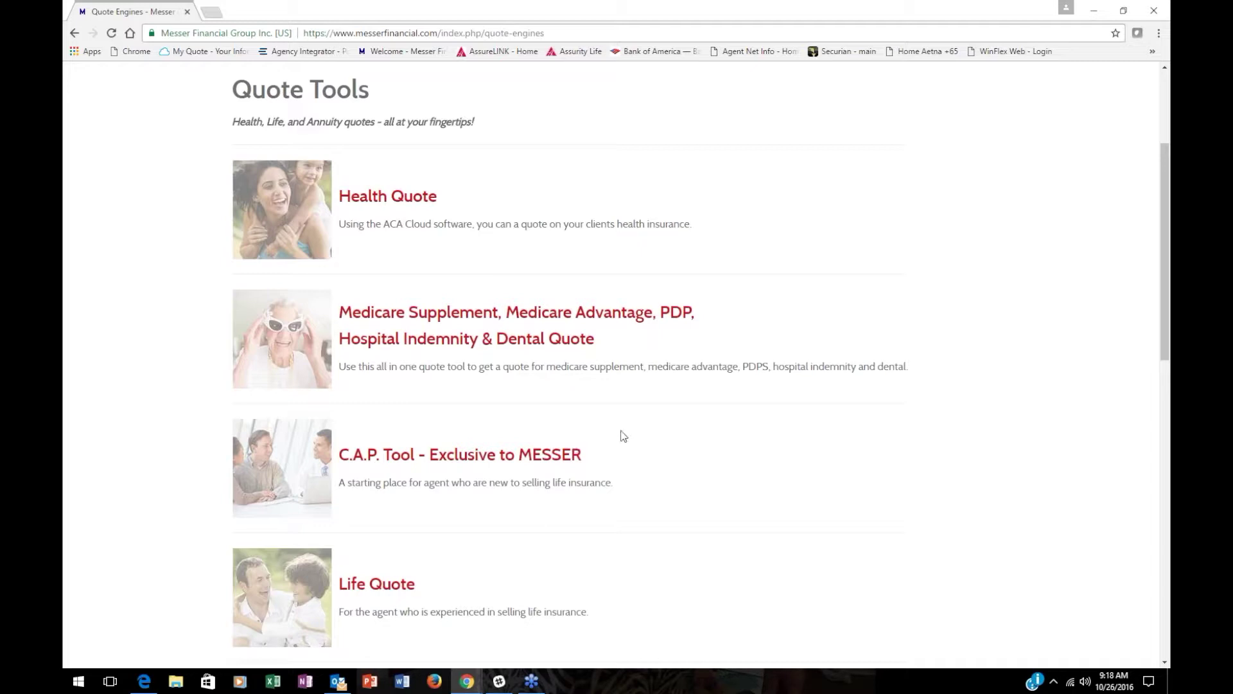
pyautogui.scroll(-3, 622, 435)
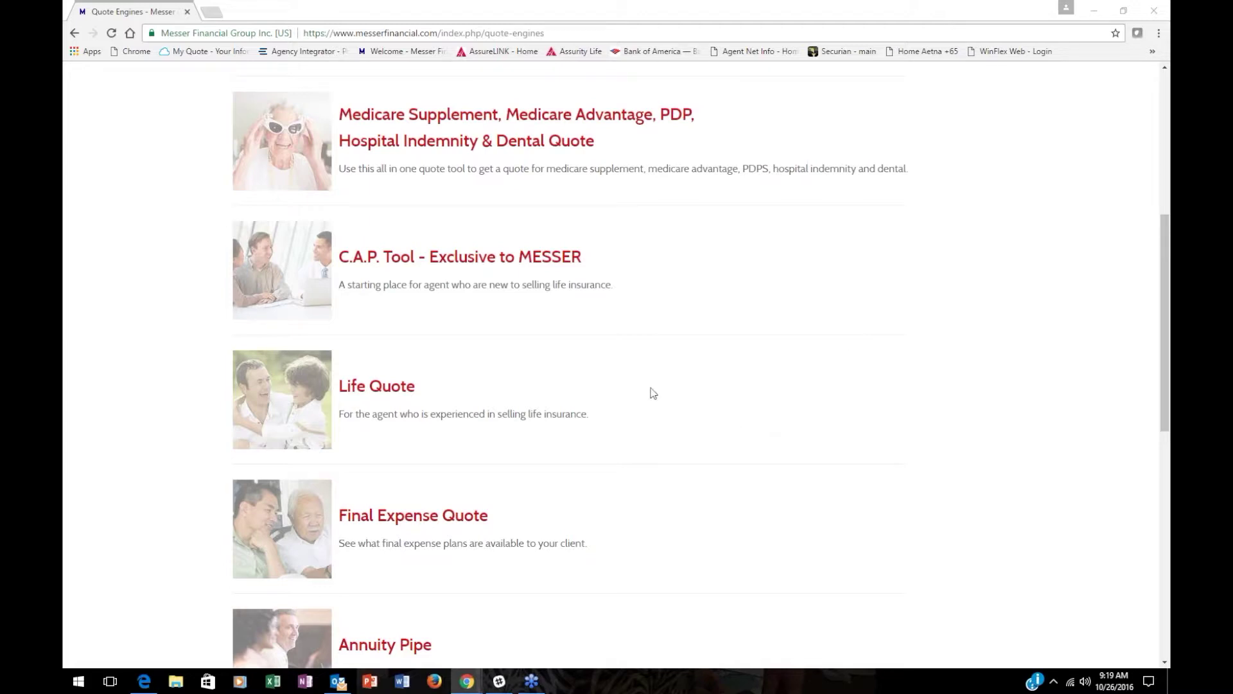
pyautogui.scroll(-2, 680, 330)
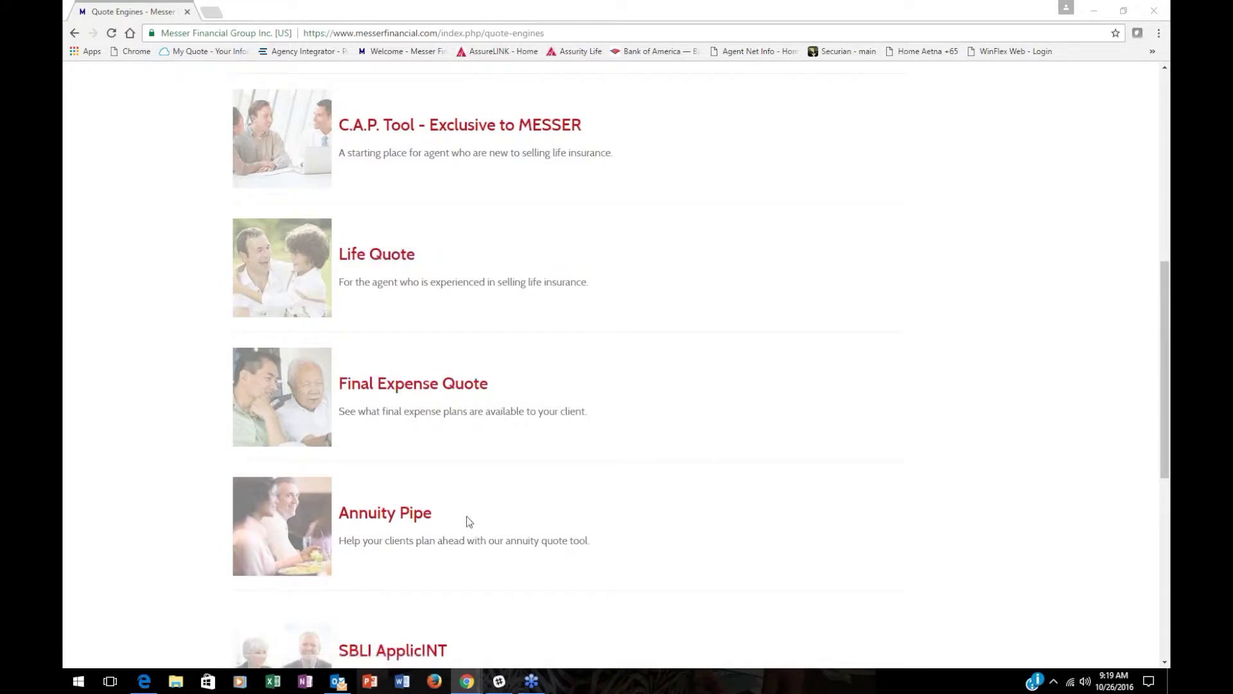
pyautogui.scroll(-3, 711, 477)
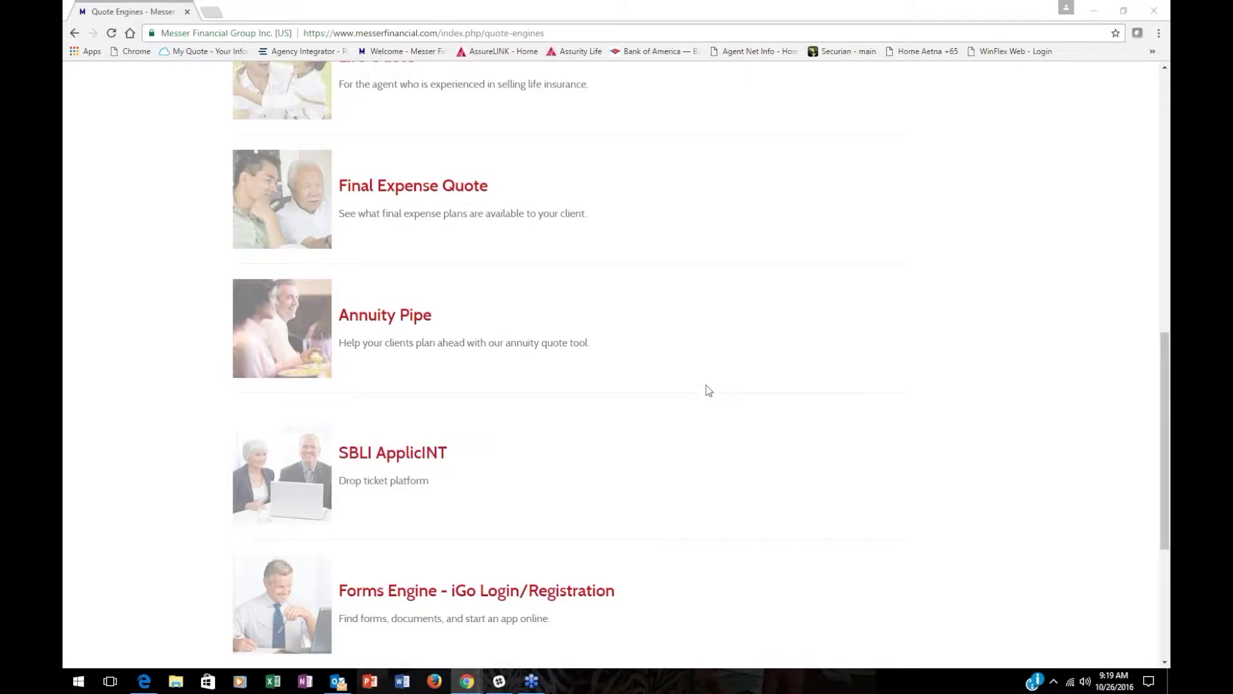
pyautogui.scroll(-4, 709, 391)
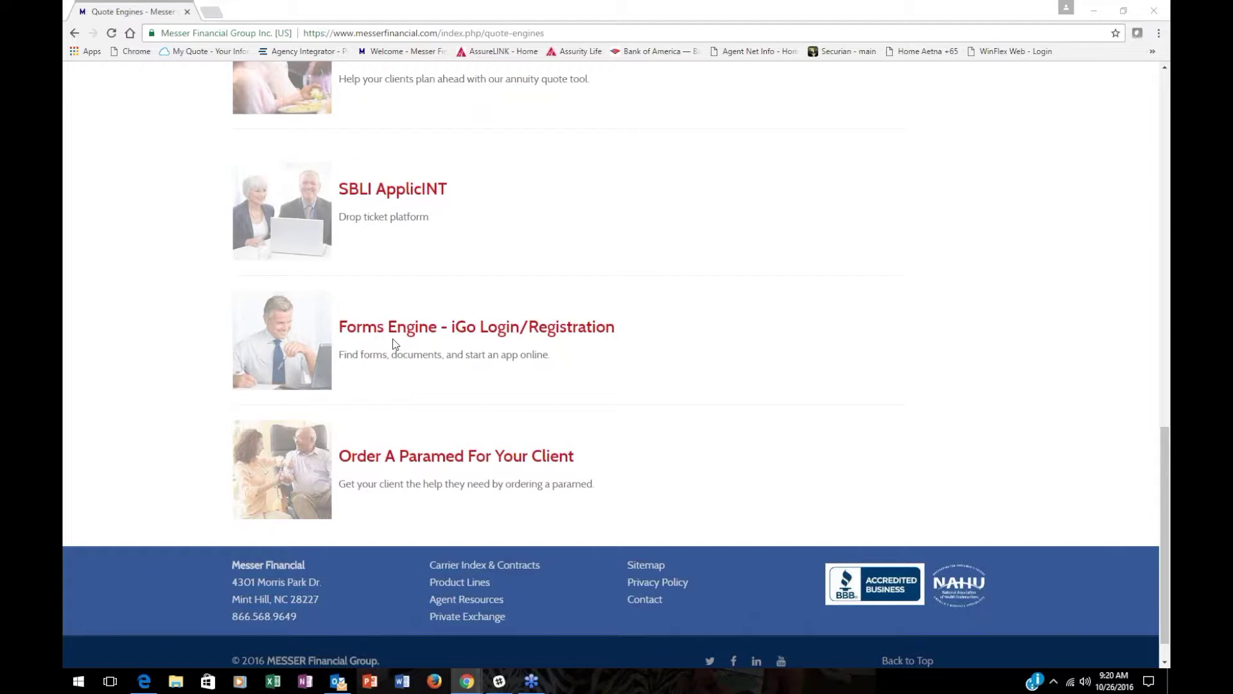
pyautogui.click(458, 328)
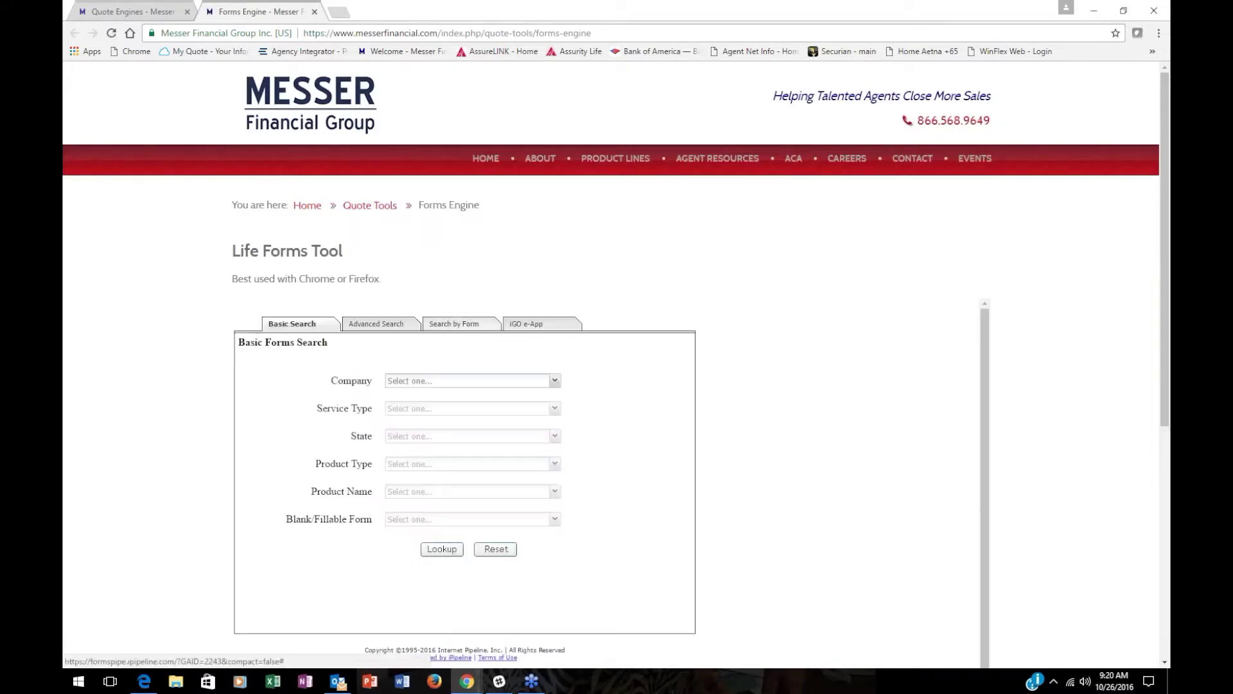
# Set the forms search to American General Life Companies - All states except NY (AGL), service type New Business Forms- LBG and state Alabama.
pyautogui.click(555, 382)
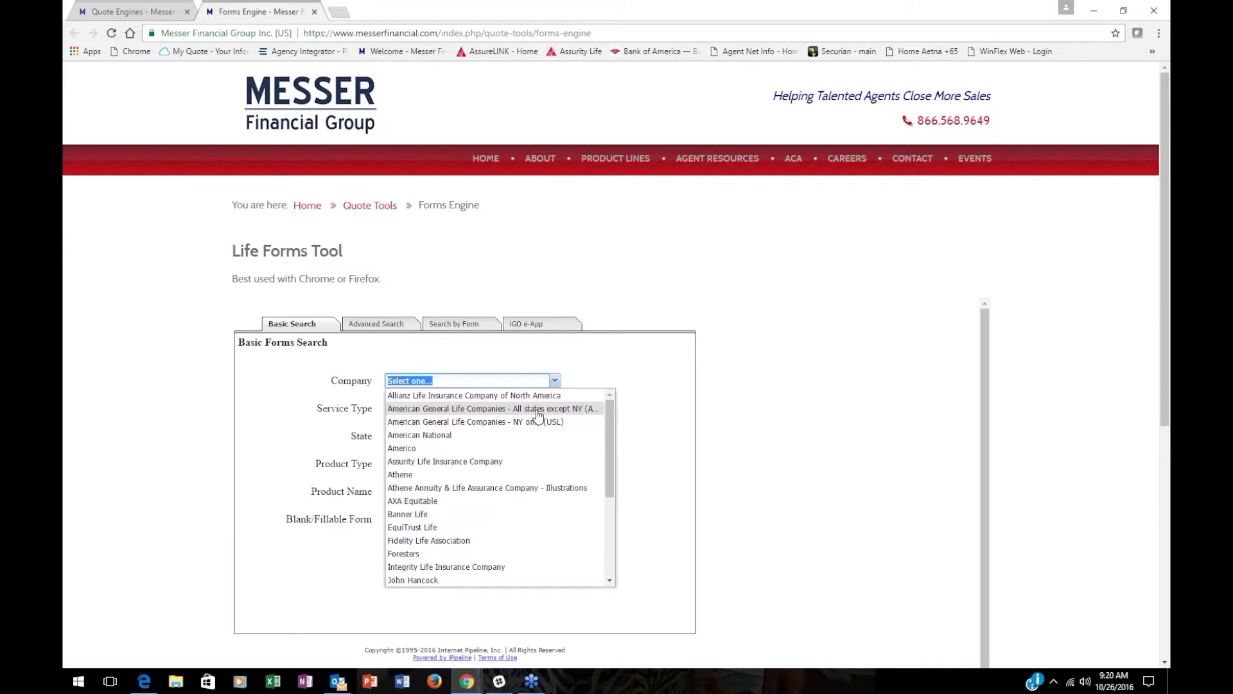
pyautogui.click(539, 412)
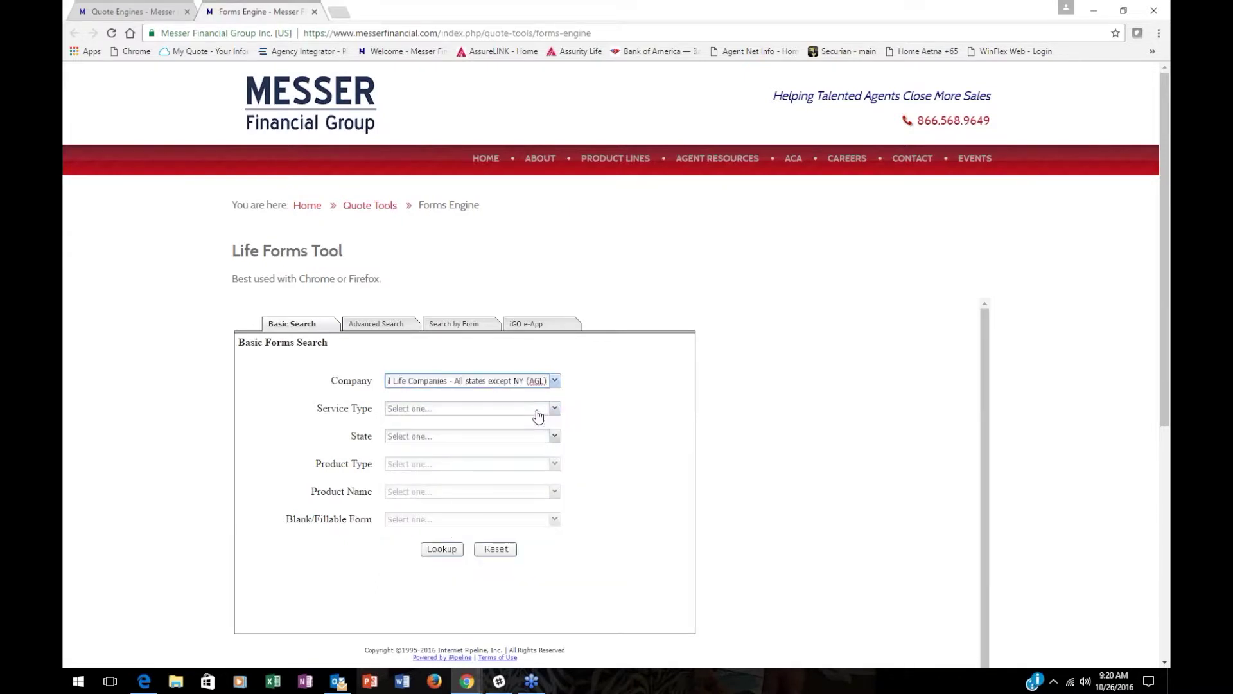
pyautogui.click(554, 409)
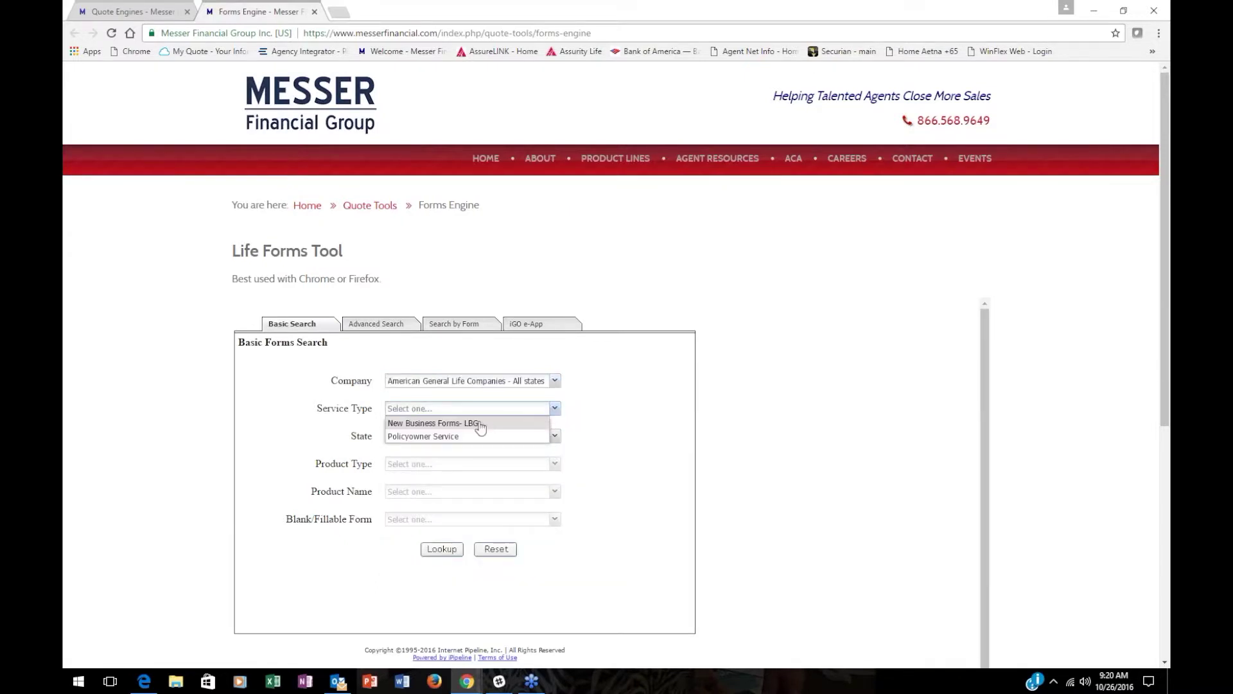
pyautogui.click(480, 424)
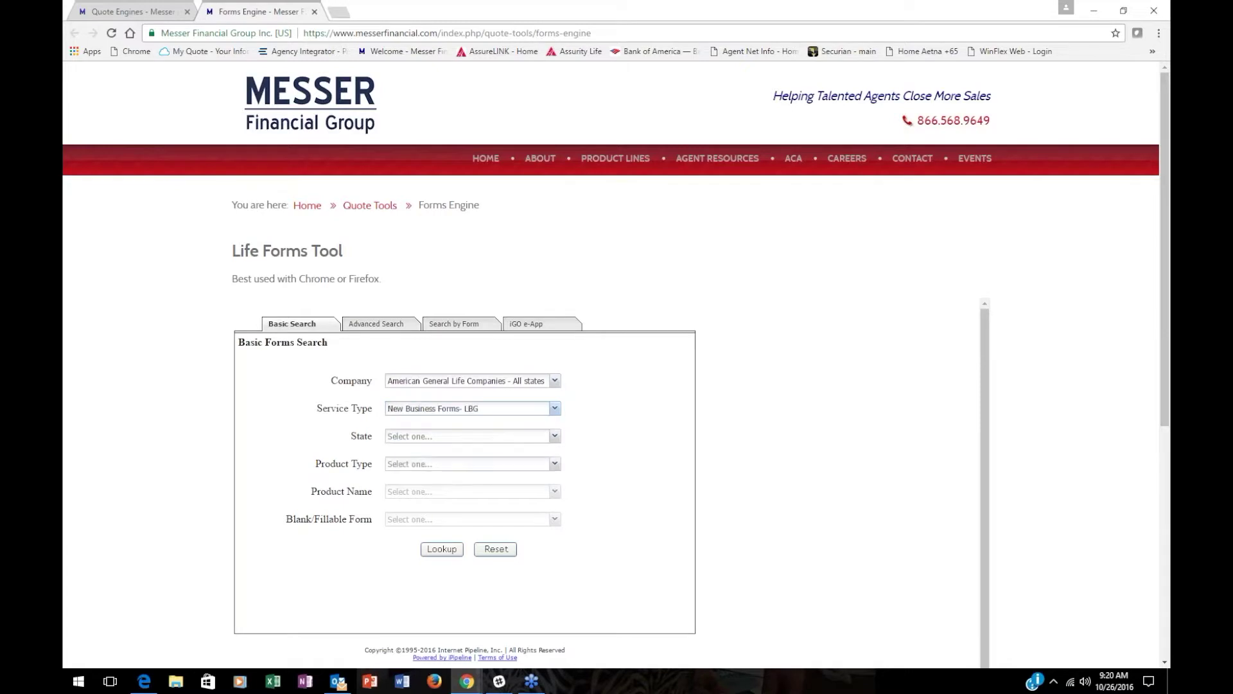
pyautogui.click(555, 437)
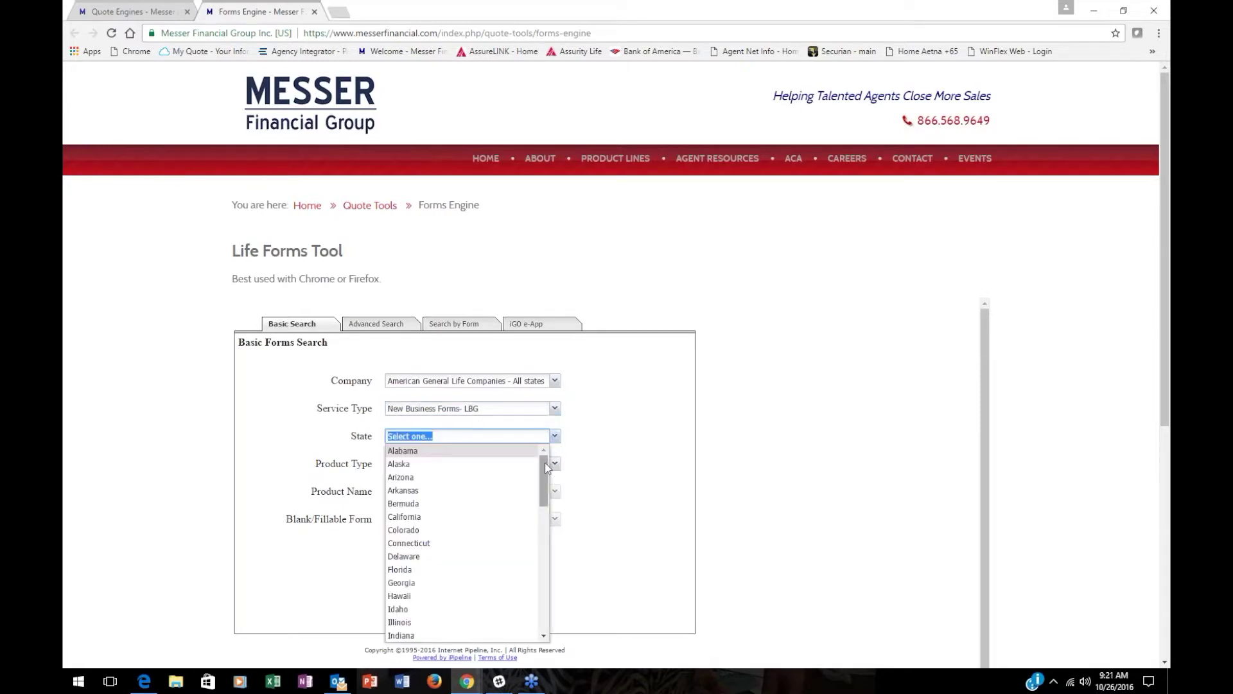
pyautogui.click(463, 450)
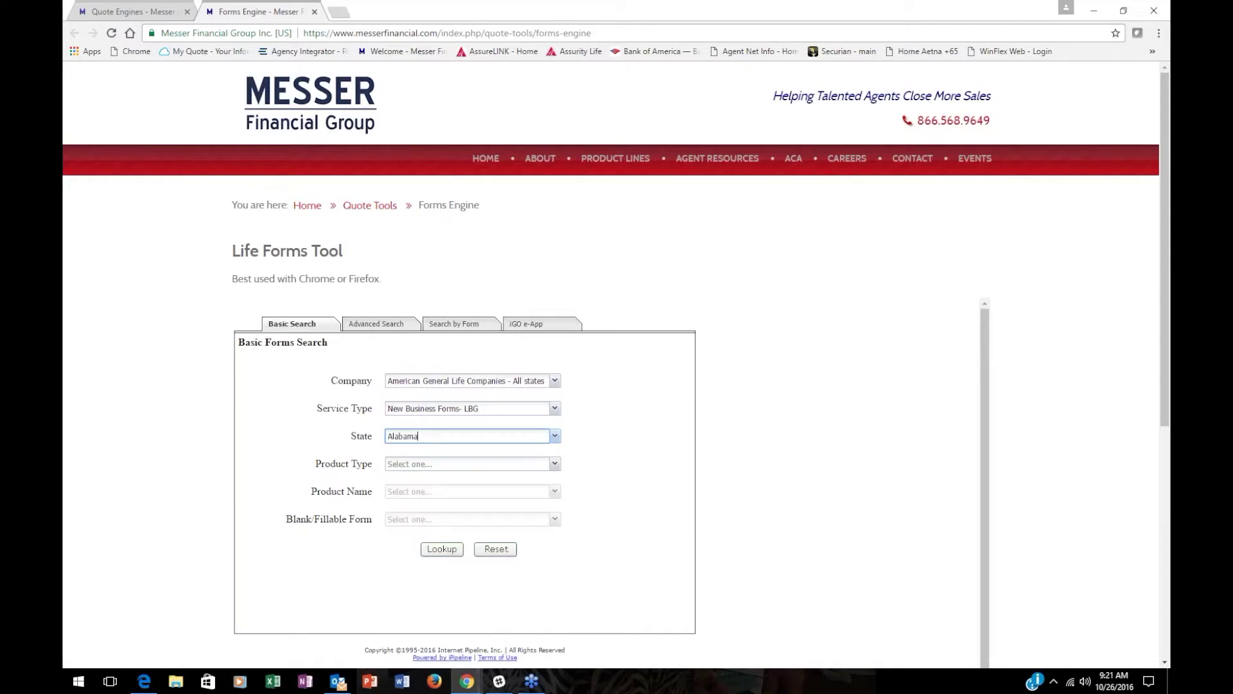
# Choose product type Term Life and product name AG Select-a-Term, and look up the matching forms.
pyautogui.click(555, 463)
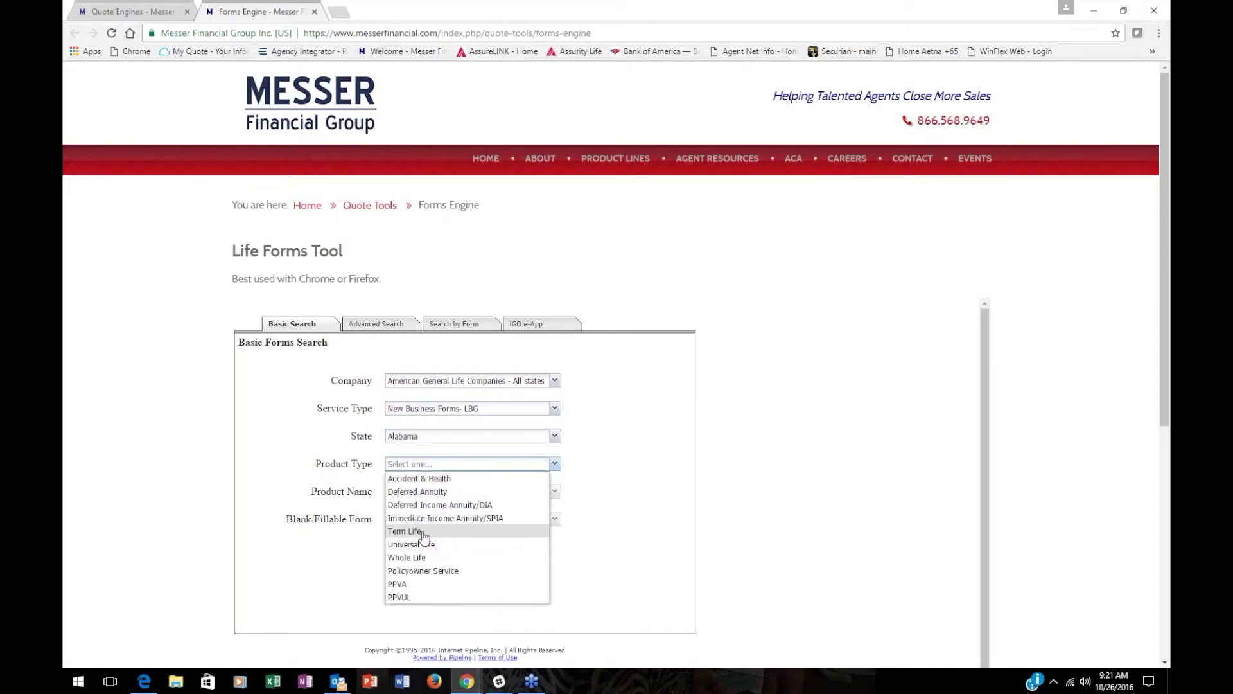
pyautogui.click(424, 532)
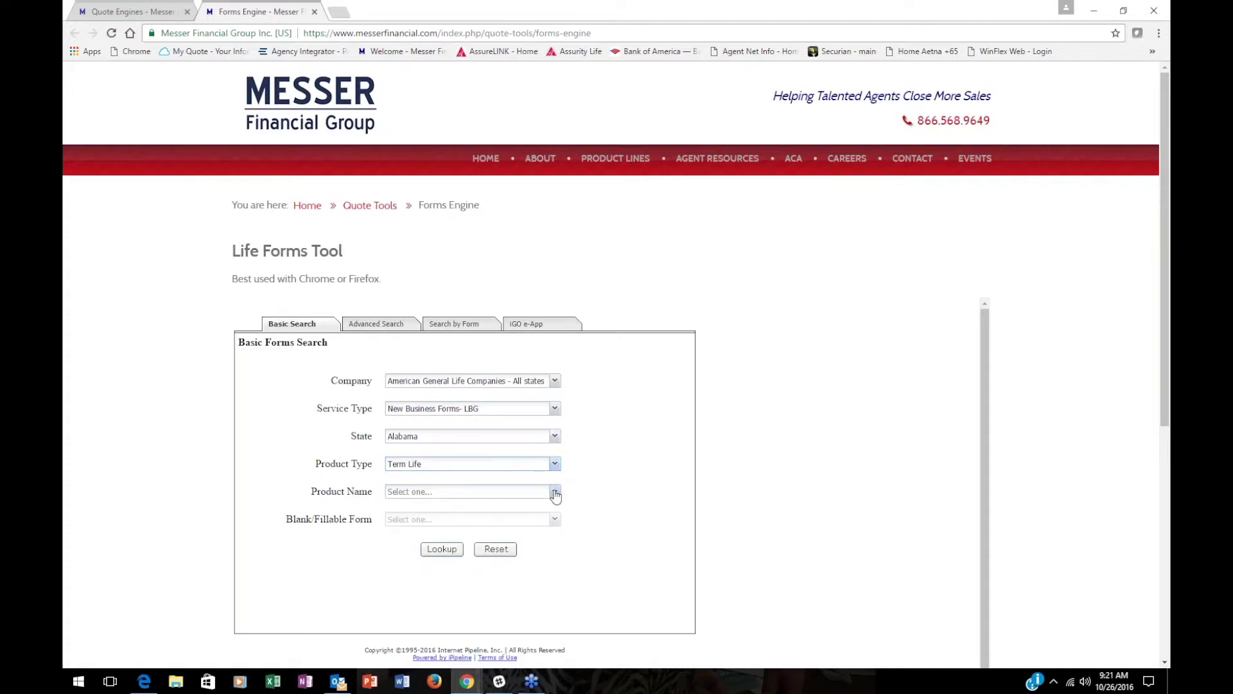
pyautogui.click(555, 492)
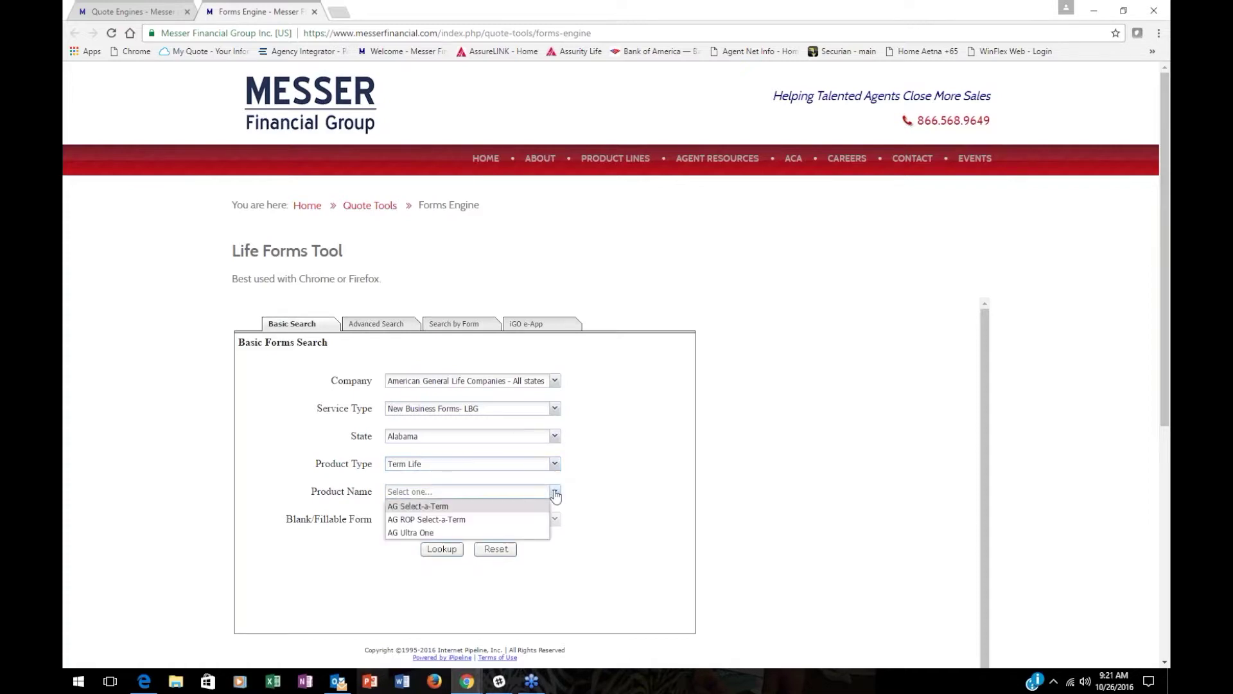
pyautogui.click(442, 507)
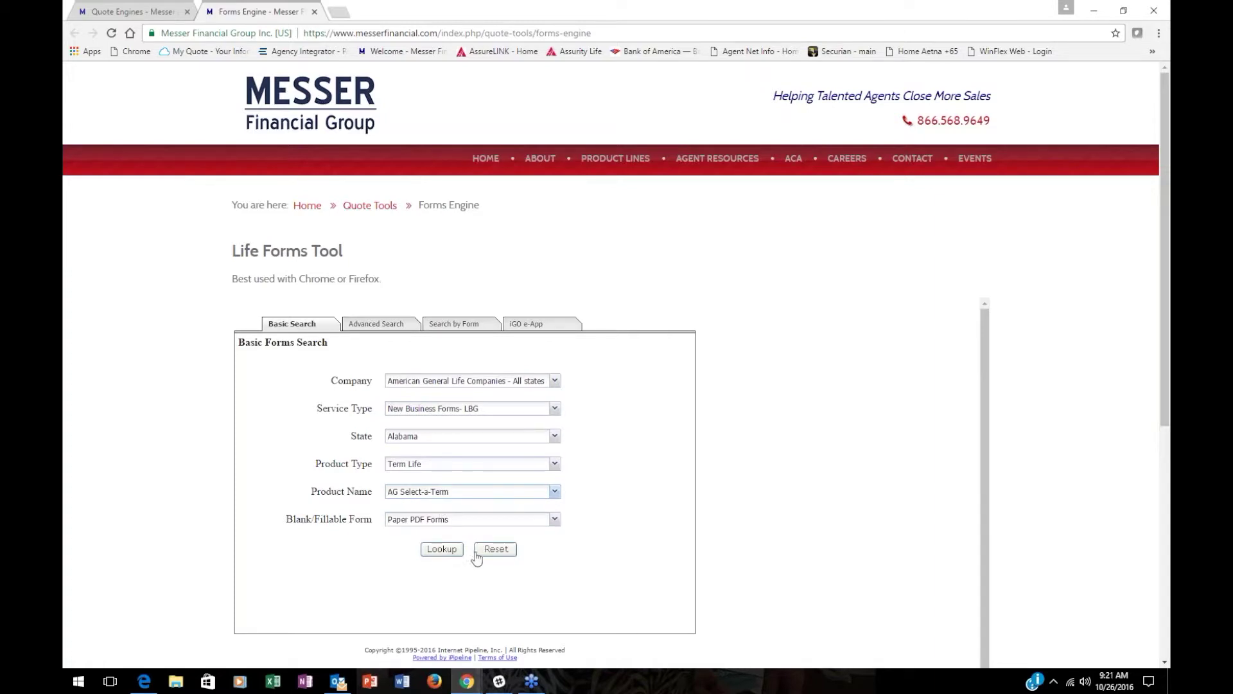
pyautogui.click(442, 549)
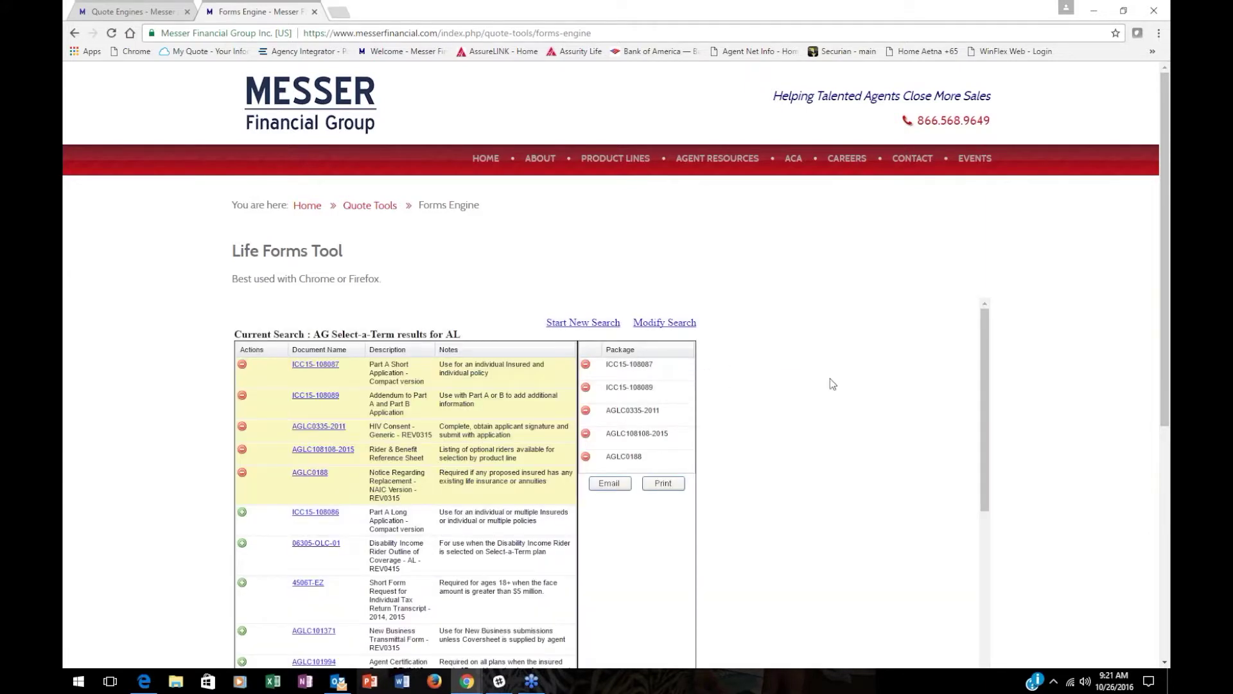
pyautogui.scroll(-1, 830, 384)
pyautogui.scroll(1, 829, 384)
pyautogui.click(242, 449)
pyautogui.click(243, 427)
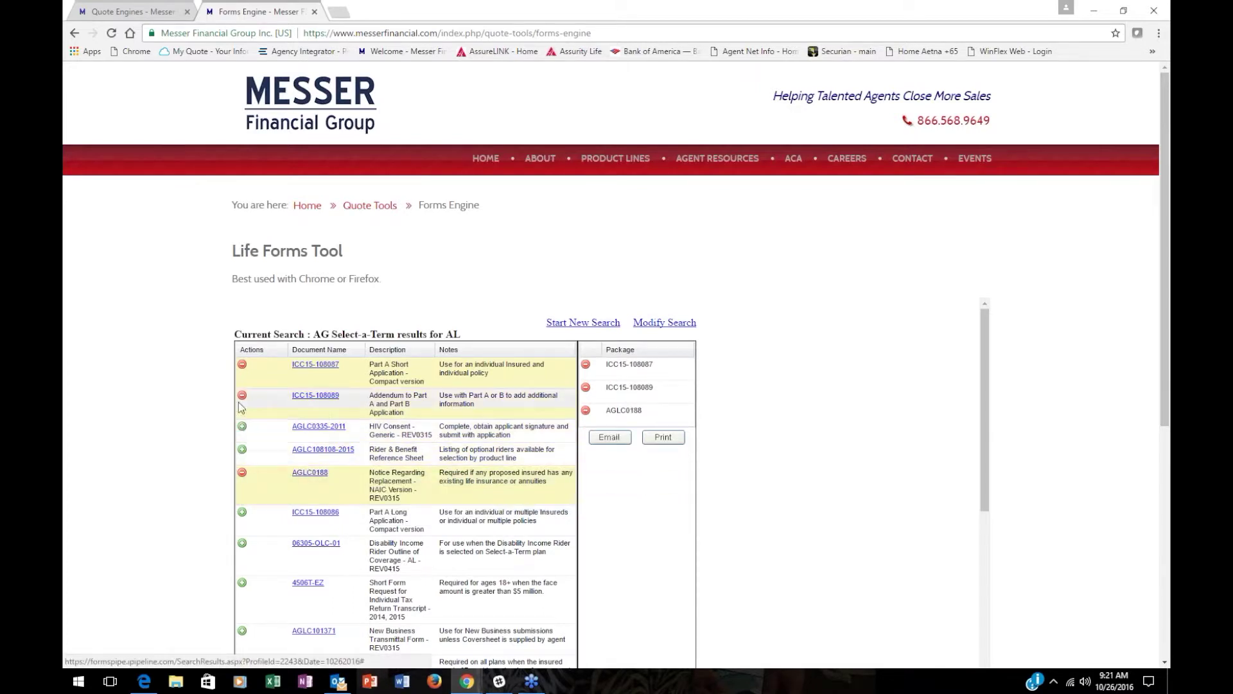
# Remove the addendum (ICC15-108089) and the Part A Short Application (ICC15-108087) from the package, and start a new forms search.
pyautogui.click(242, 395)
pyautogui.click(242, 366)
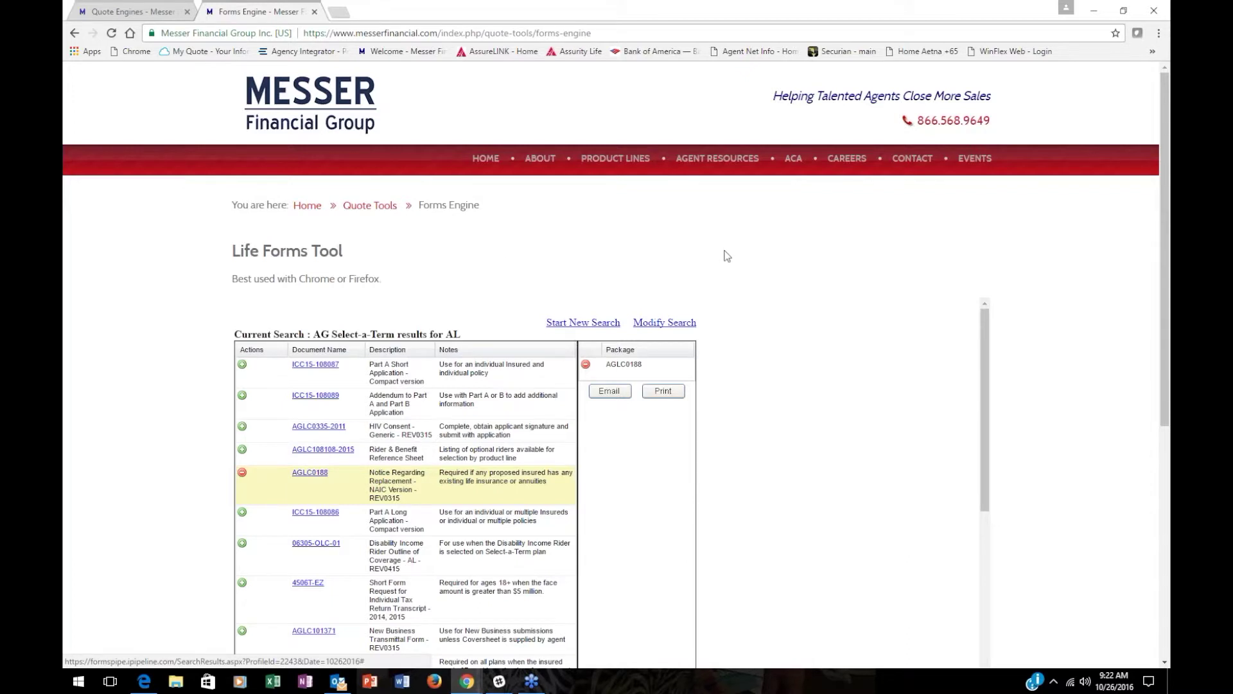
pyautogui.click(606, 329)
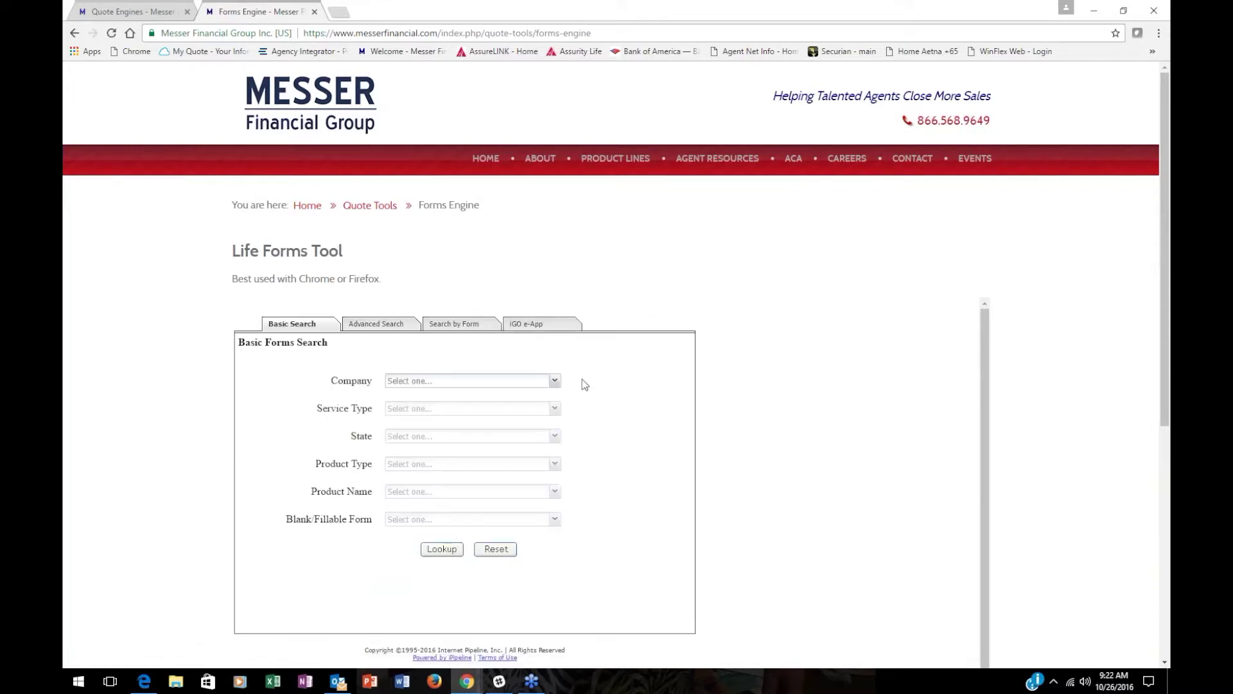
# Set the basic forms search to company Banner Life, service type New Business and state Alabama.
pyautogui.click(555, 380)
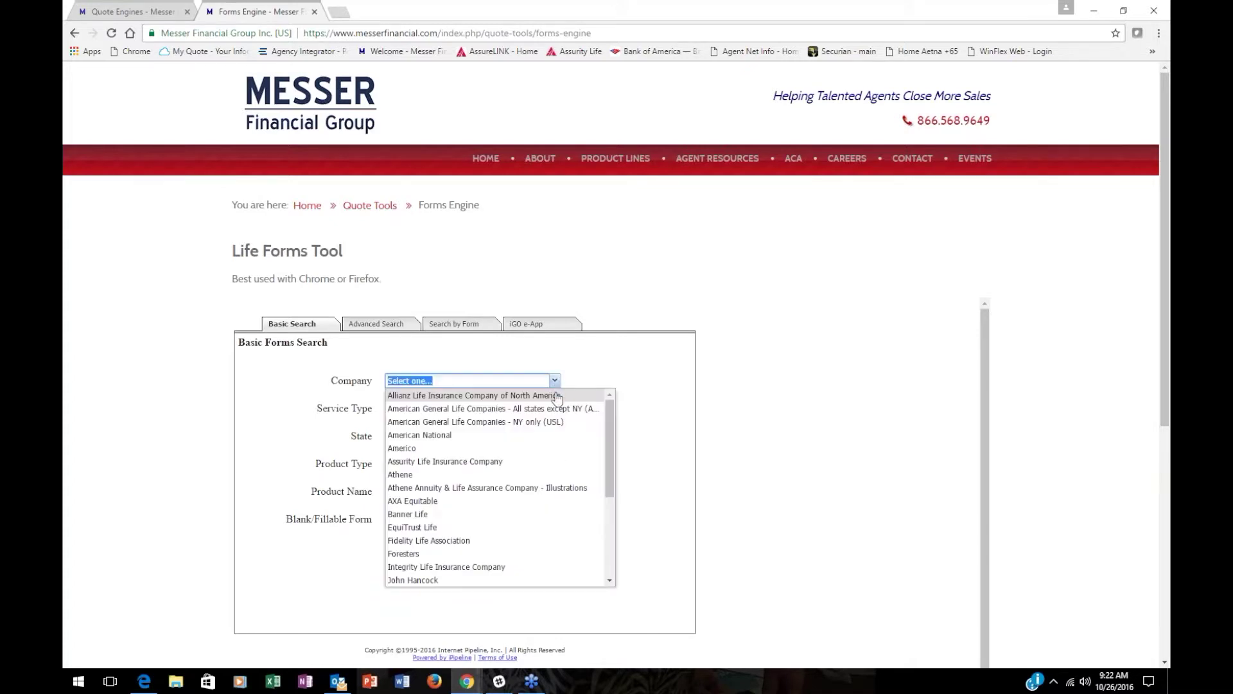
pyautogui.click(494, 516)
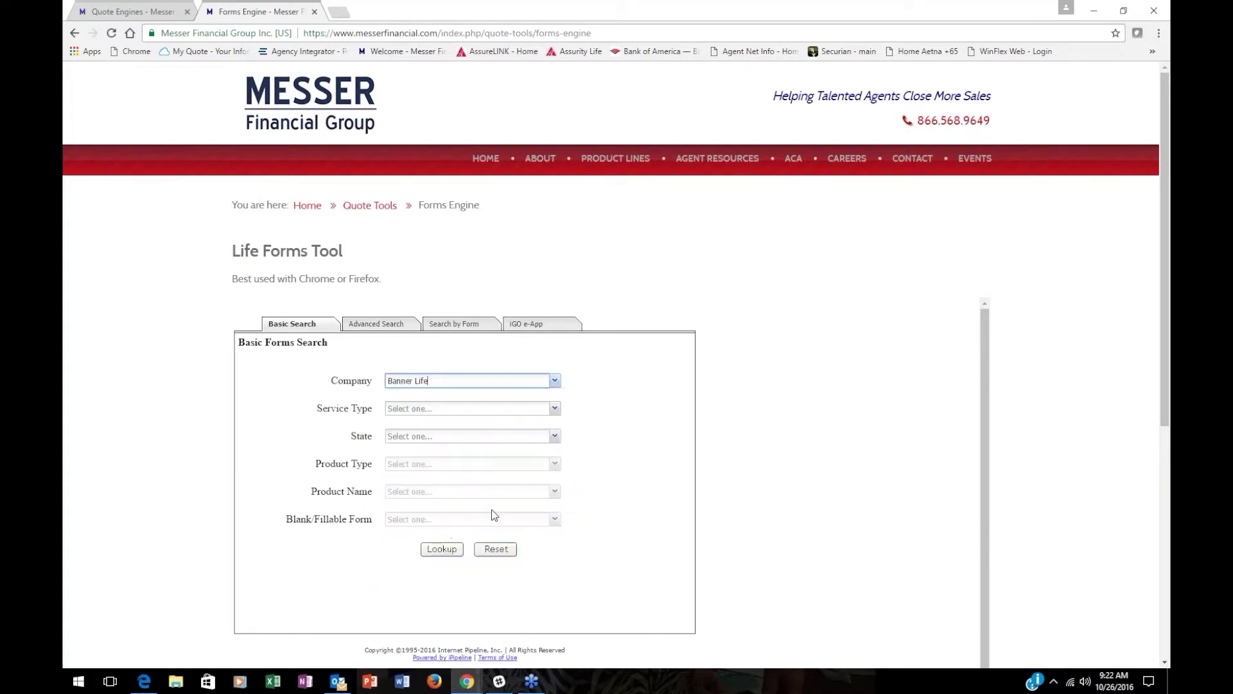
pyautogui.click(554, 408)
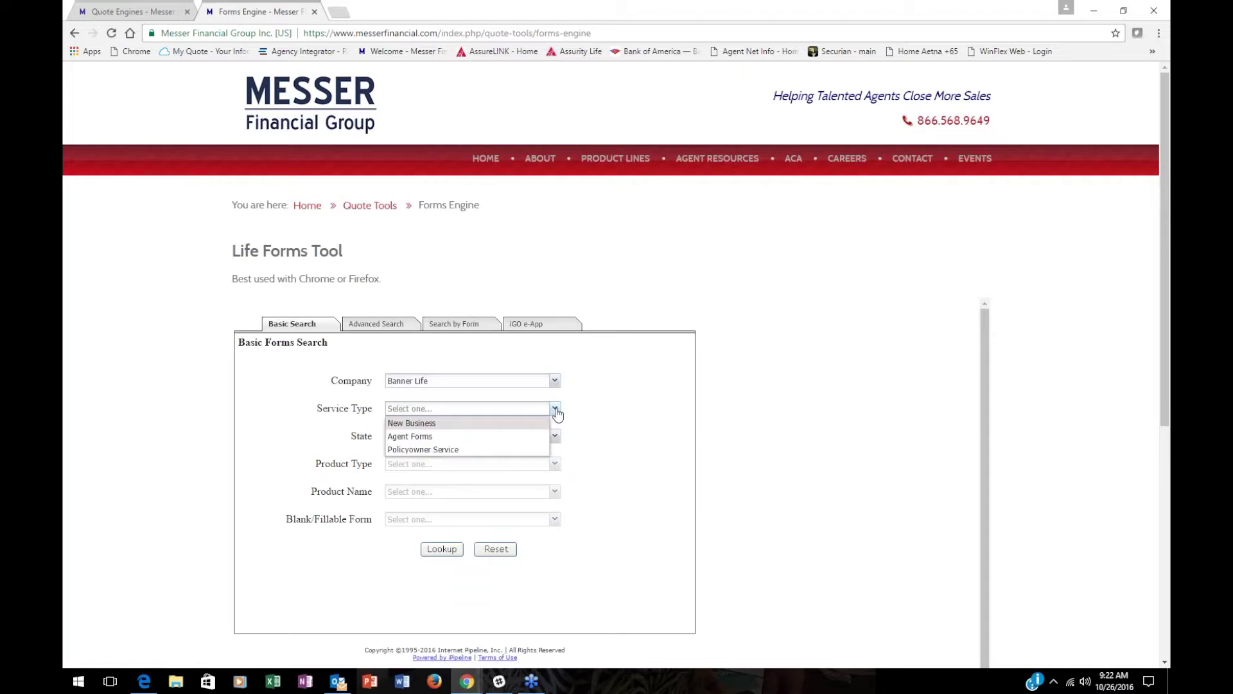
pyautogui.click(483, 423)
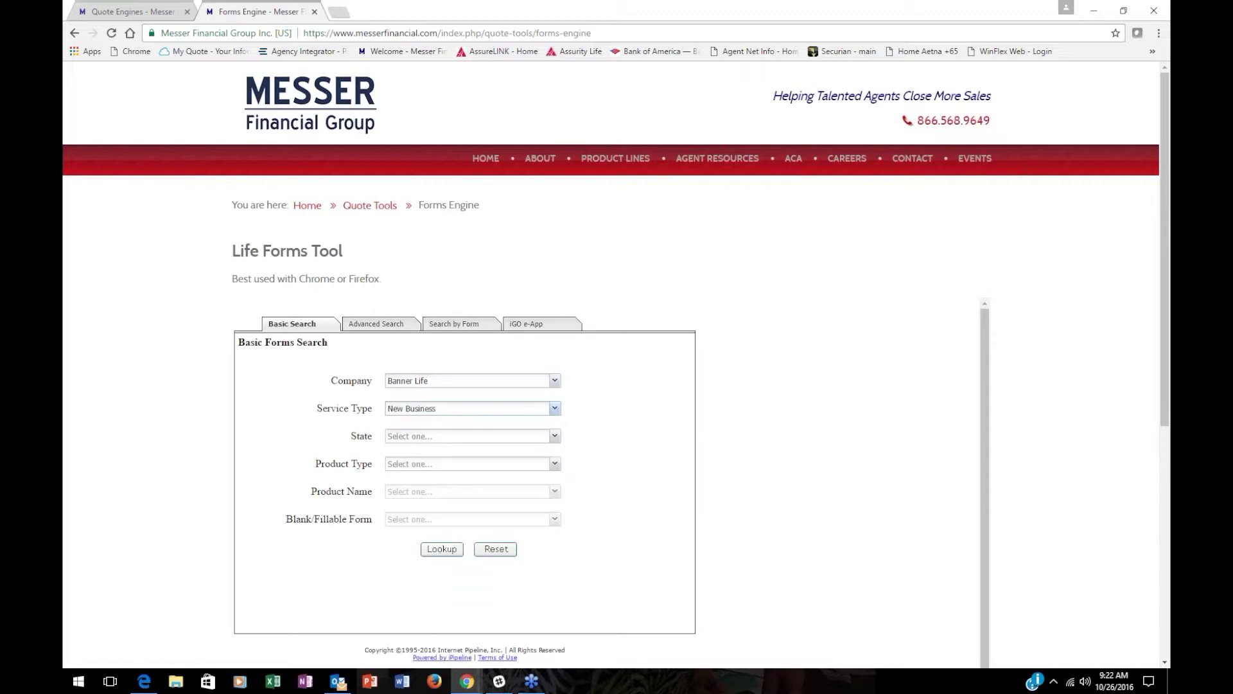
pyautogui.click(555, 436)
pyautogui.click(464, 451)
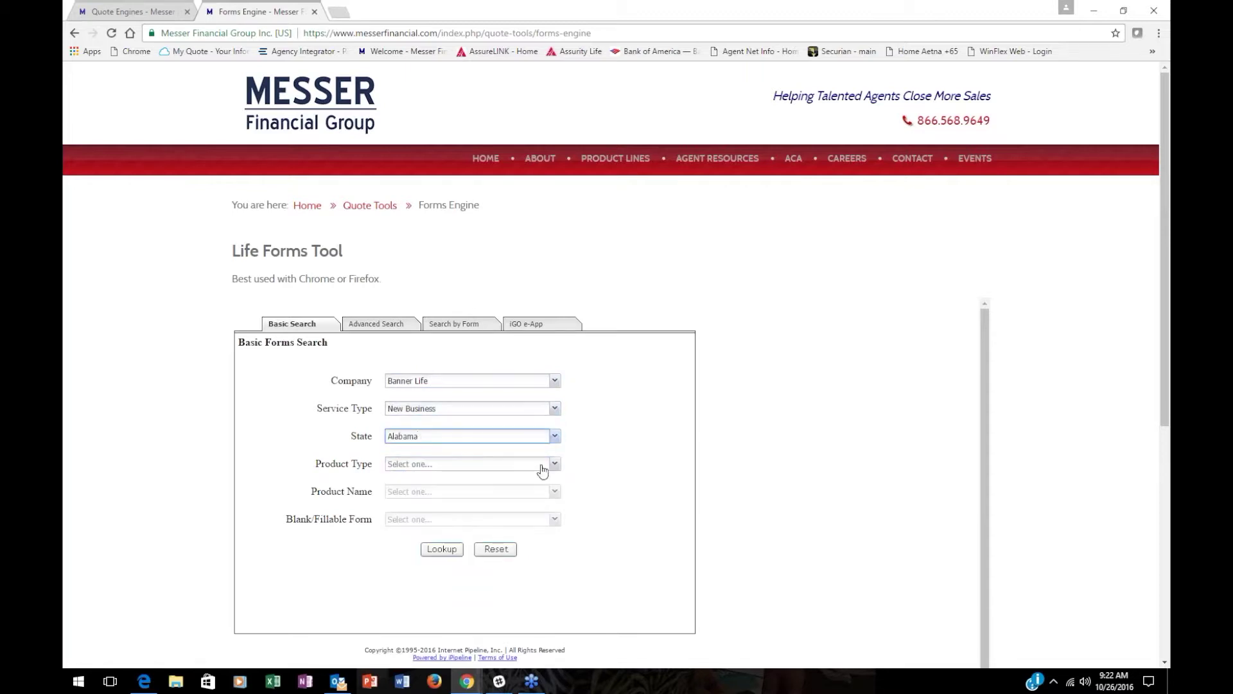
# Choose product type Term Life and product name All Term Life, and look up the matching forms.
pyautogui.click(550, 467)
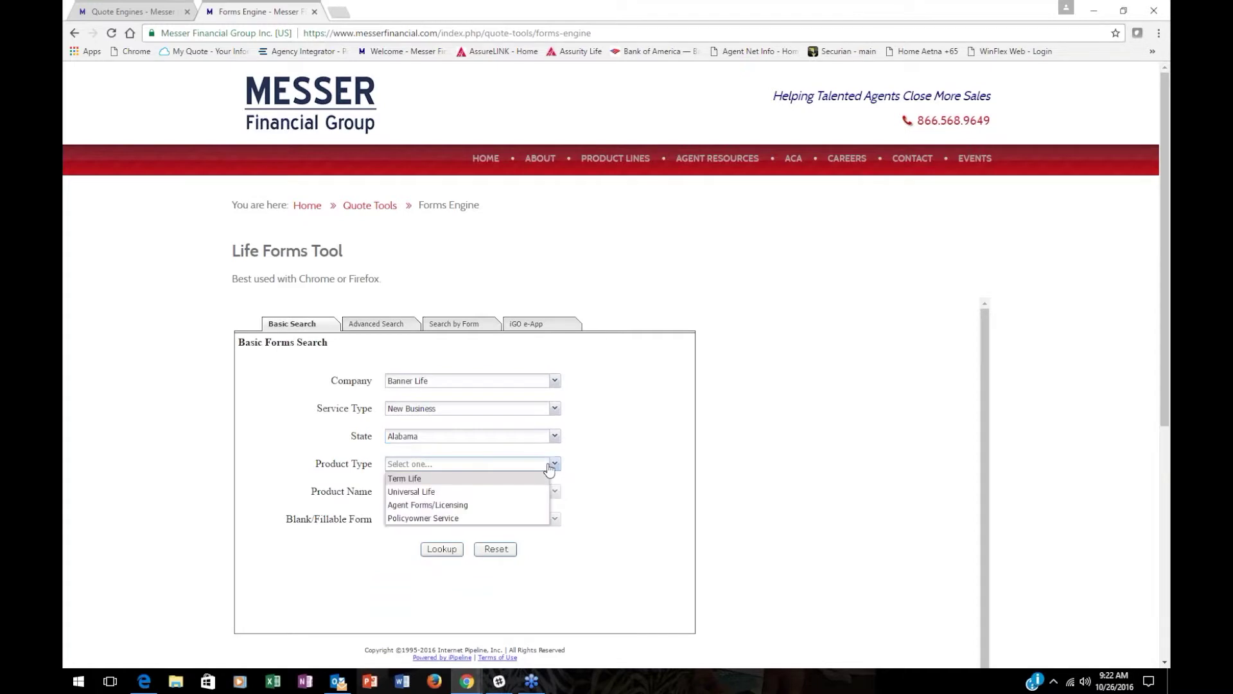
pyautogui.click(420, 480)
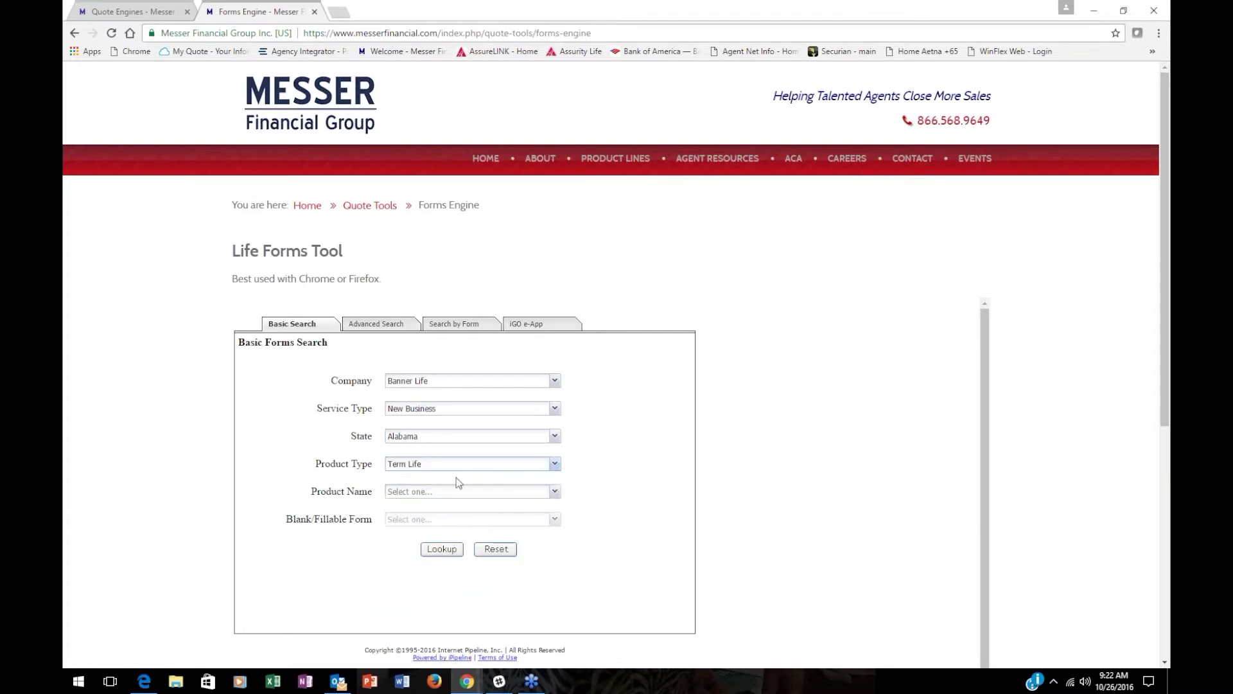
pyautogui.click(555, 492)
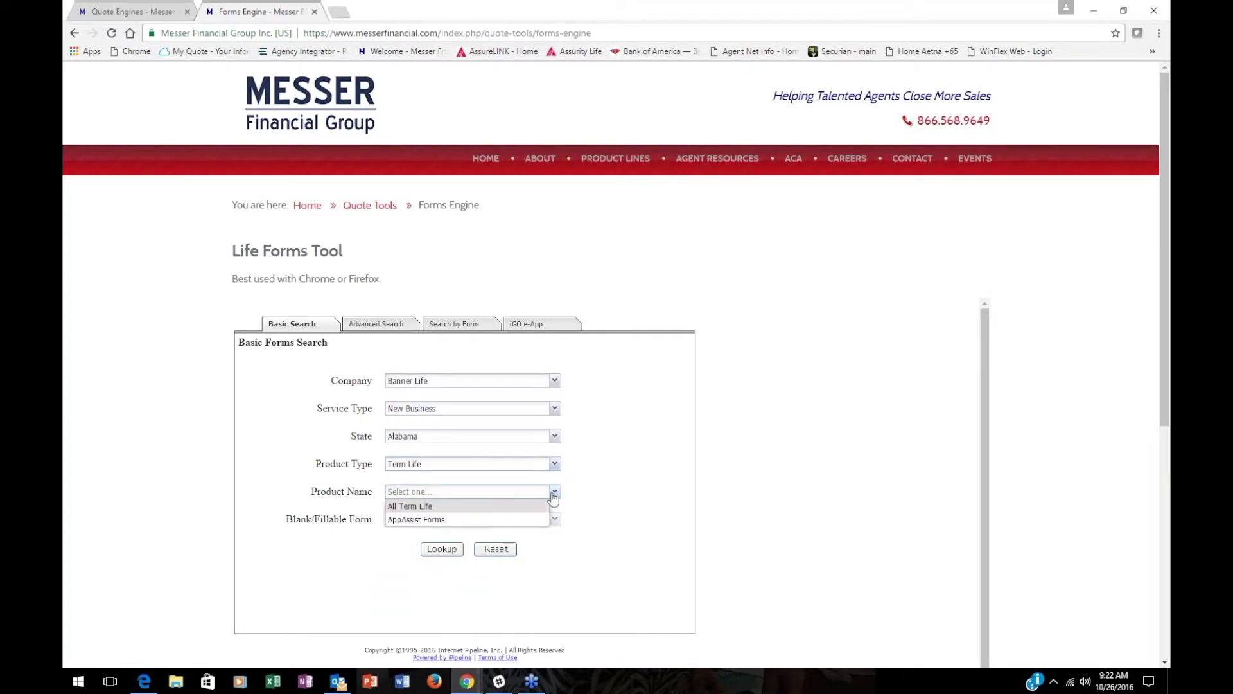
pyautogui.click(450, 507)
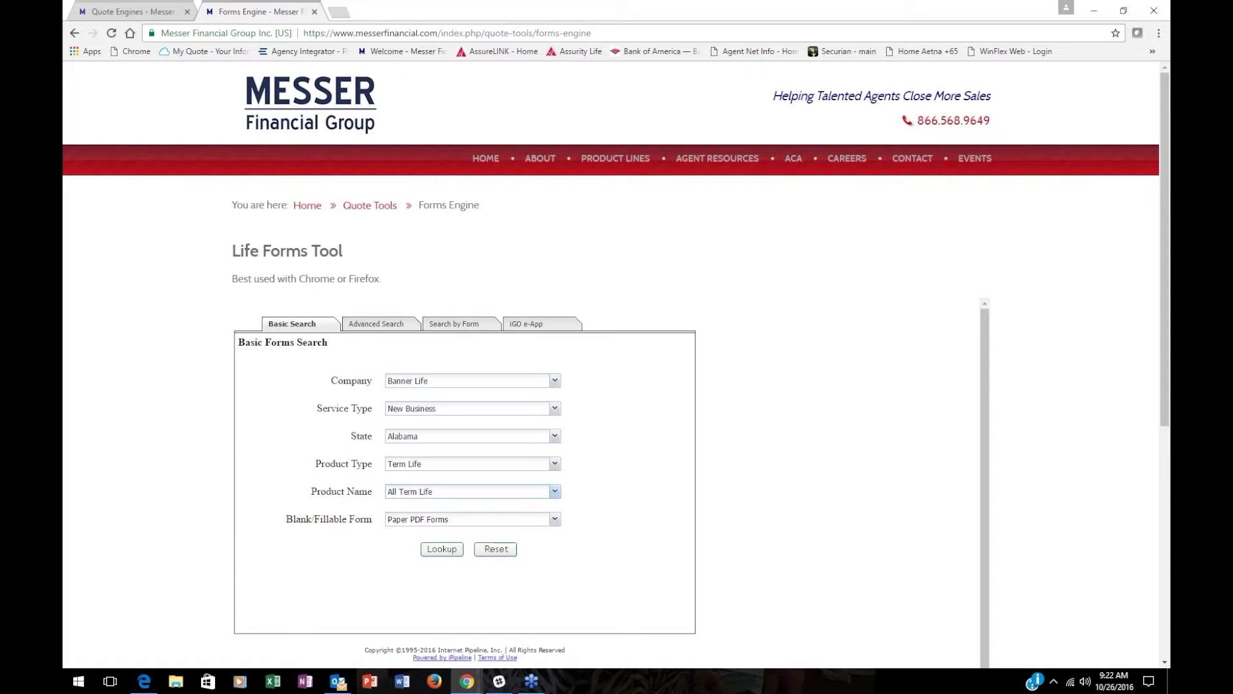
pyautogui.click(446, 554)
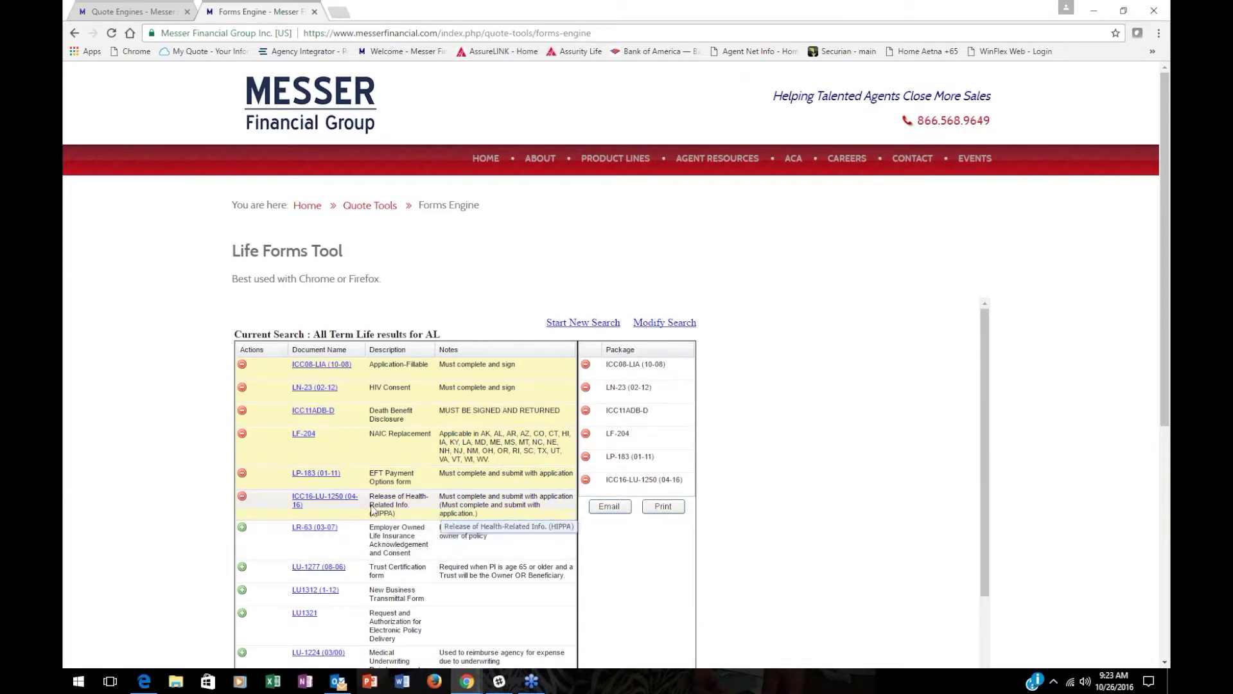
# Remove forms LP-183 (01-11), LF-204, ICC11ADB-D, LN-23 (02-12) and ICC08-LIA (10-08) from the package, keeping only the HIPPA release.
pyautogui.click(242, 473)
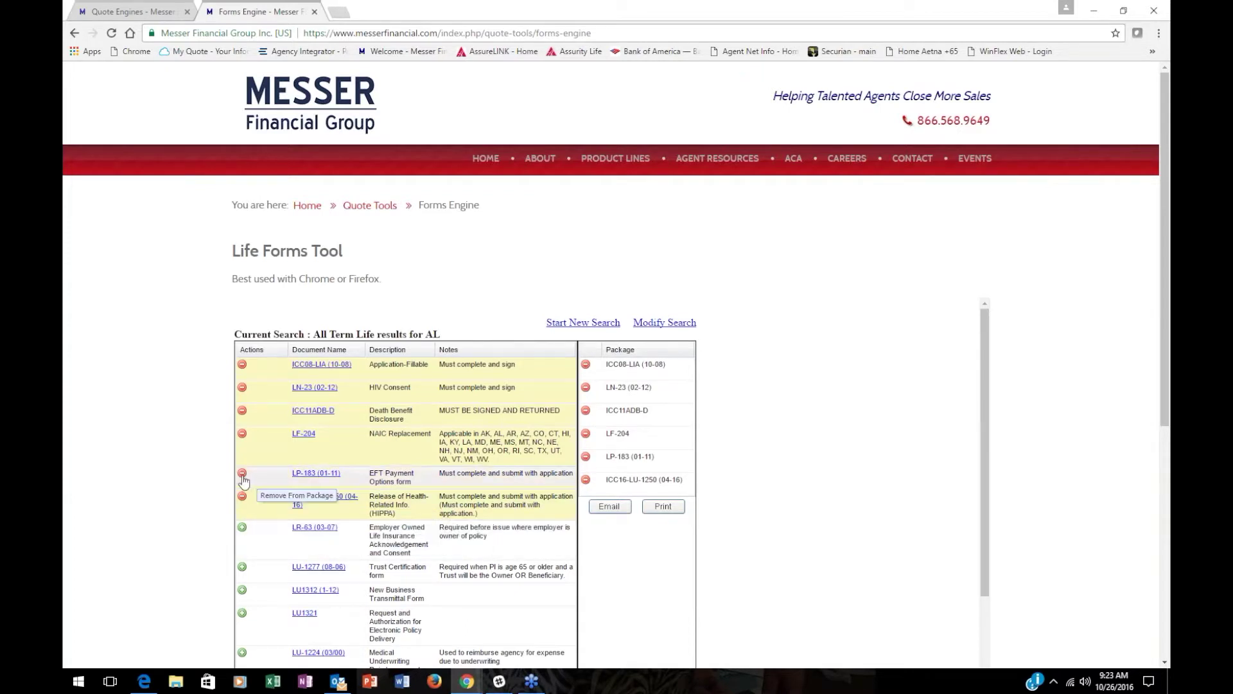
pyautogui.click(242, 433)
pyautogui.click(242, 410)
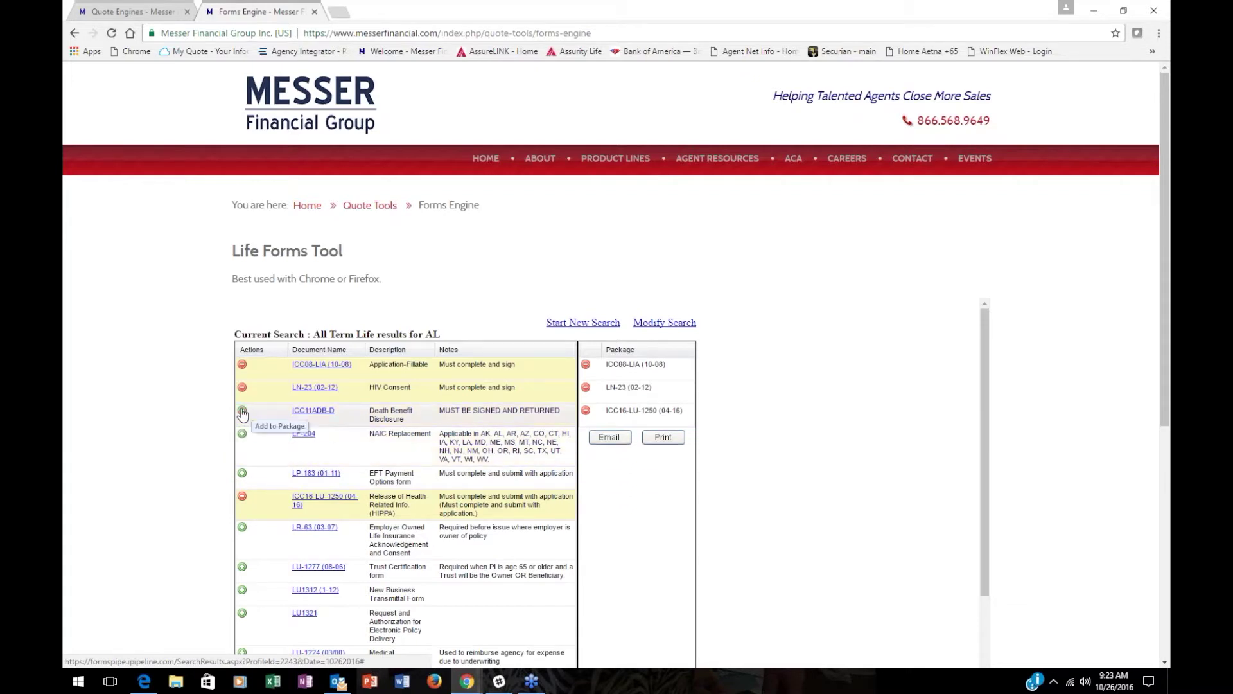
pyautogui.click(242, 387)
pyautogui.click(242, 365)
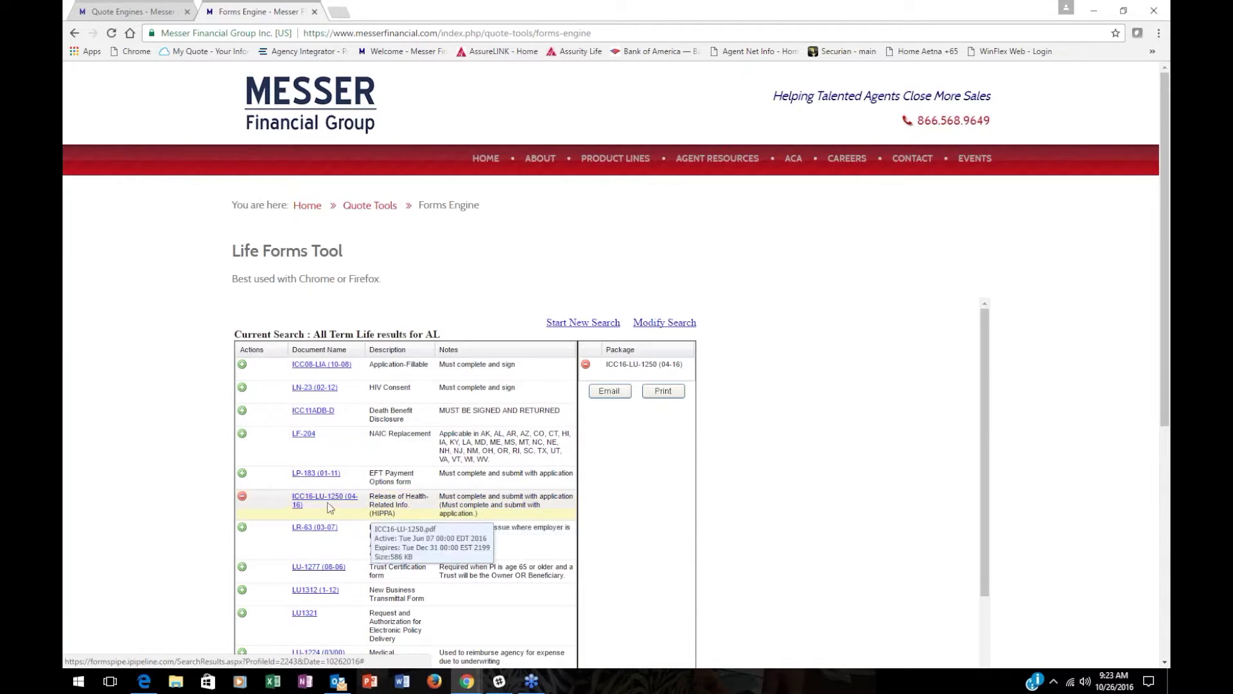
# Generate the printable PDF of the forms package, review its cover page and HIPAA authorization form, and close it.
pyautogui.click(663, 391)
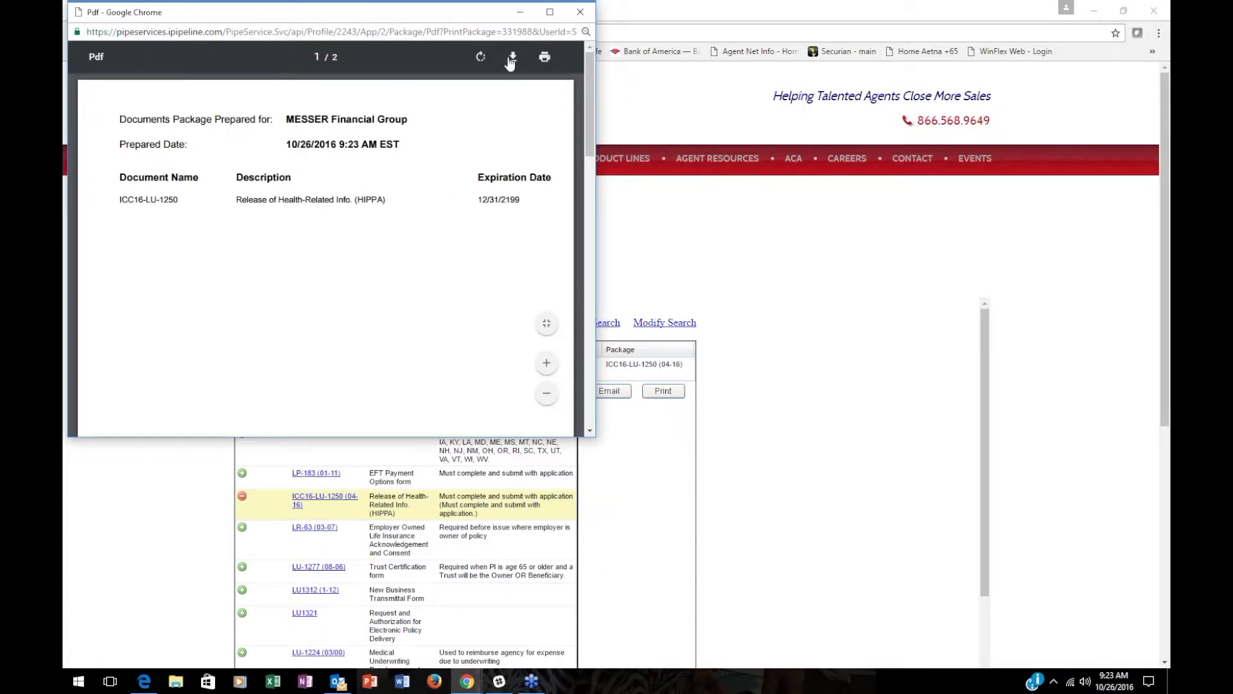
pyautogui.scroll(-15, 406, 201)
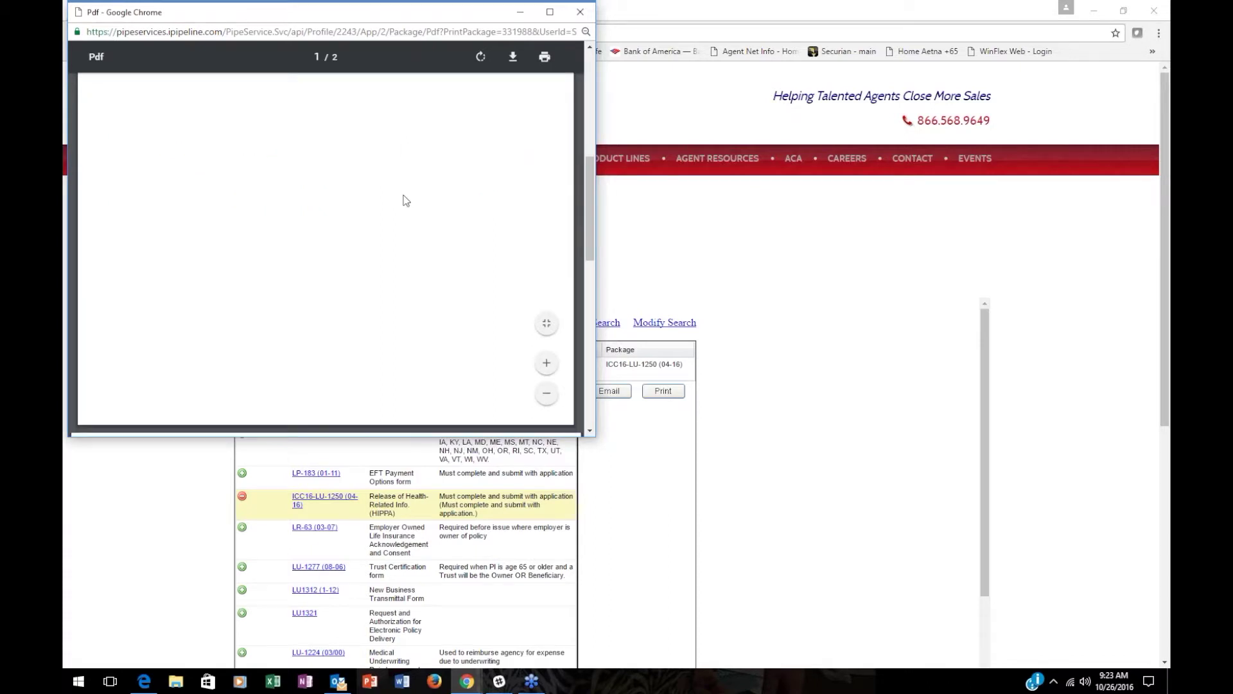
pyautogui.scroll(4, 406, 200)
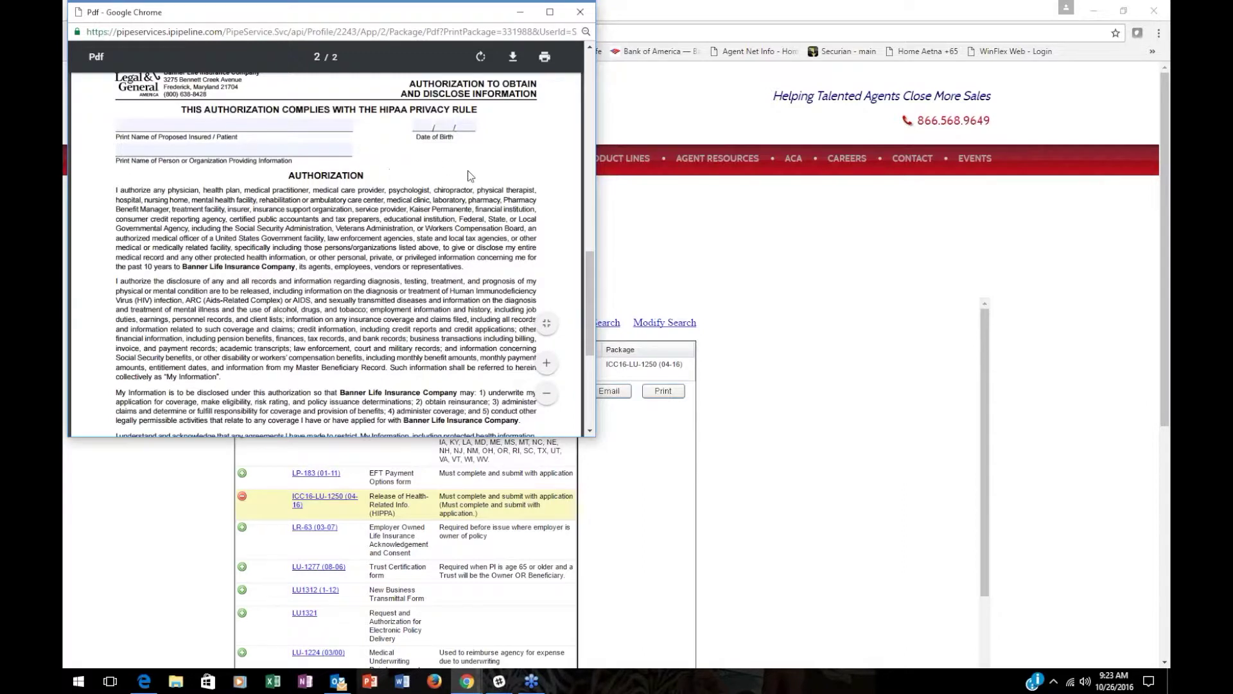
pyautogui.scroll(-1, 470, 176)
pyautogui.scroll(-2, 468, 170)
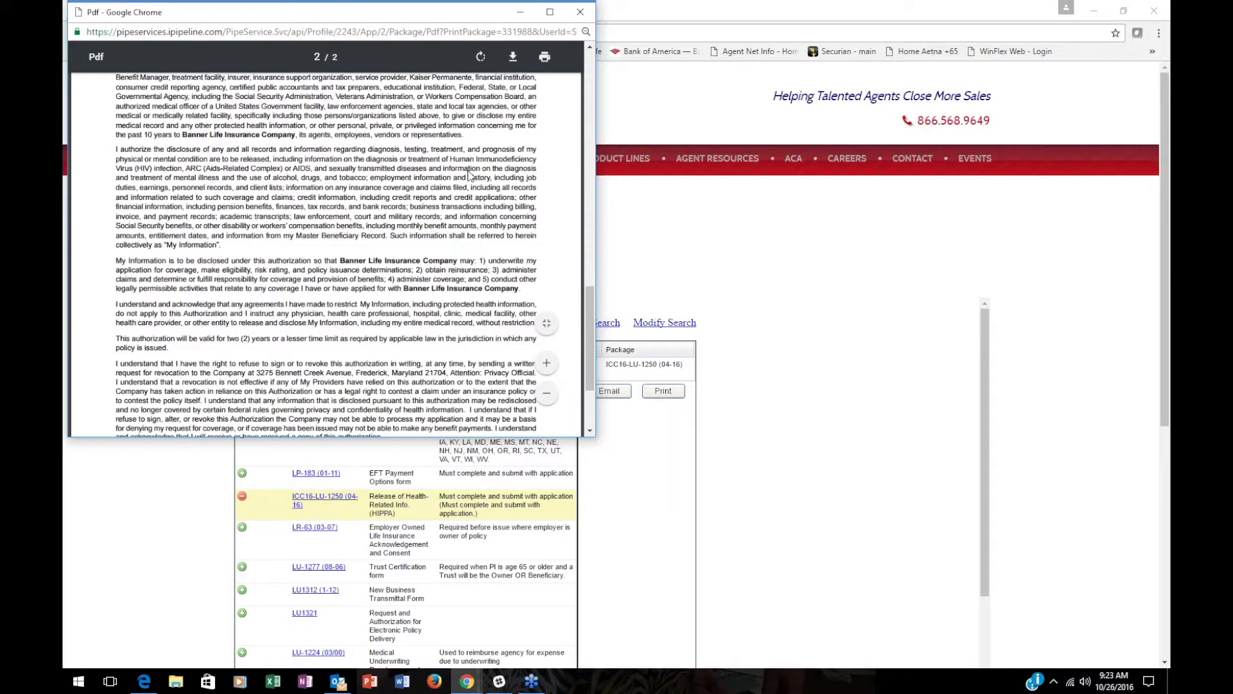
pyautogui.scroll(8, 470, 174)
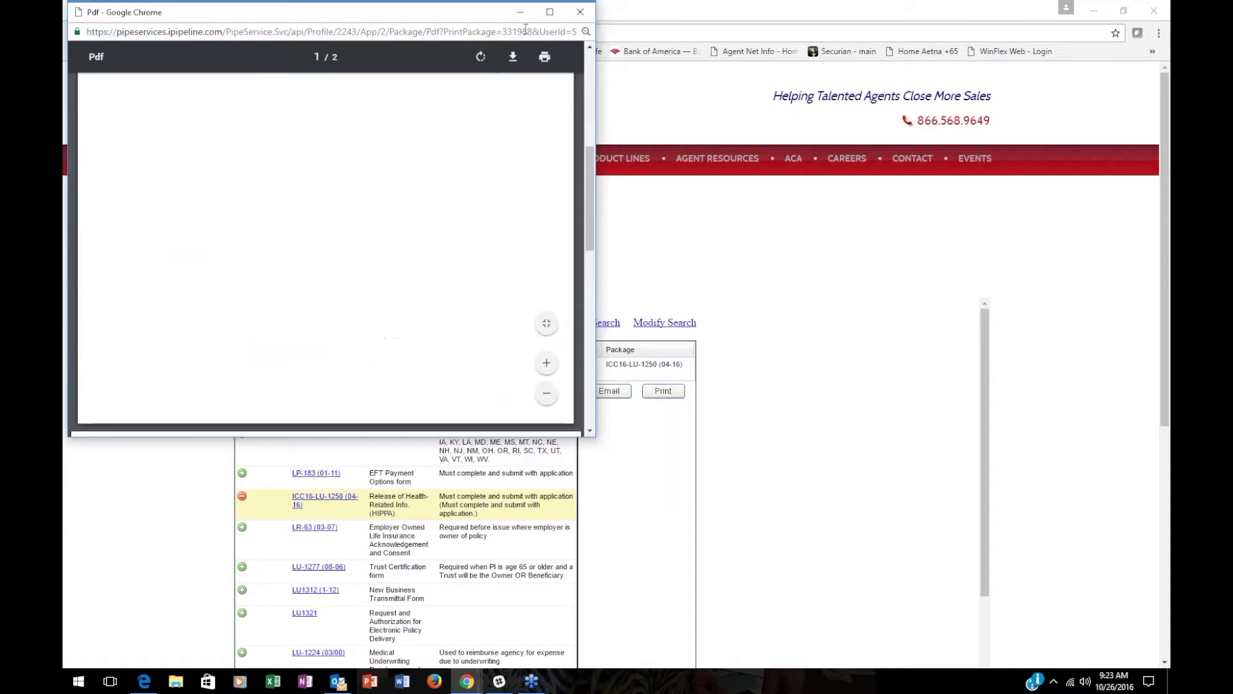
pyautogui.click(580, 12)
# Examine the package's email form, including the To, From, Copy me and Message options, and close it without sending.
pyautogui.moveTo(617, 158)
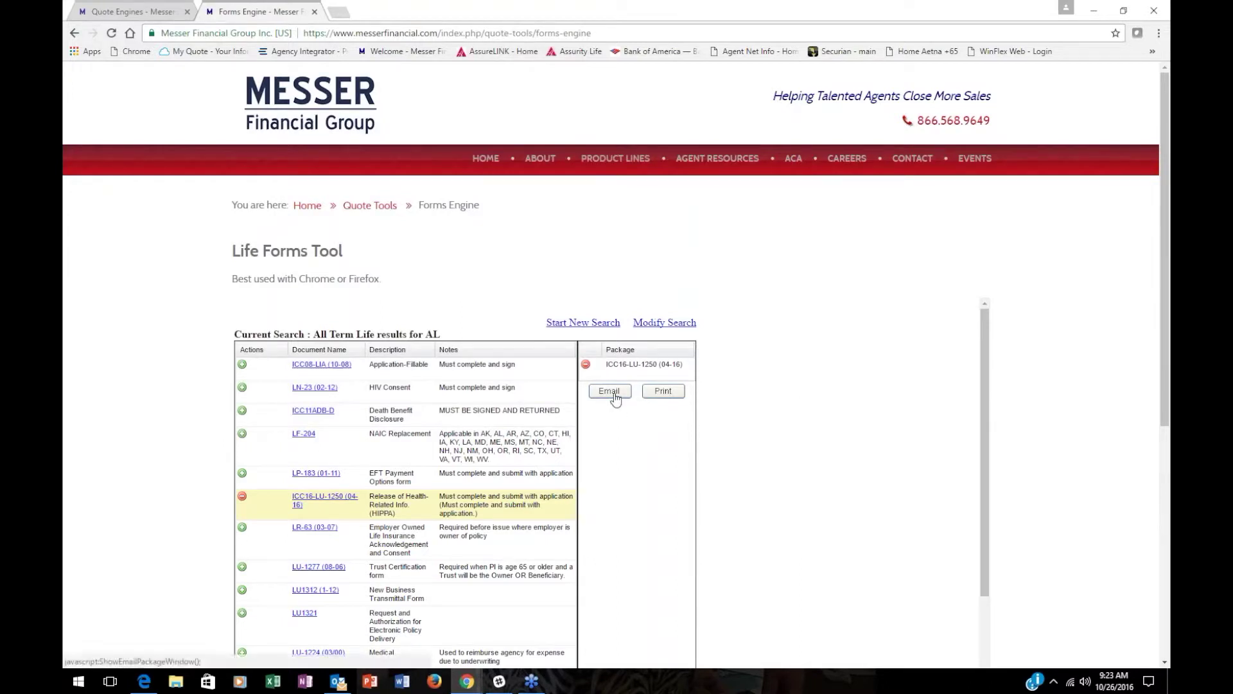
pyautogui.click(609, 392)
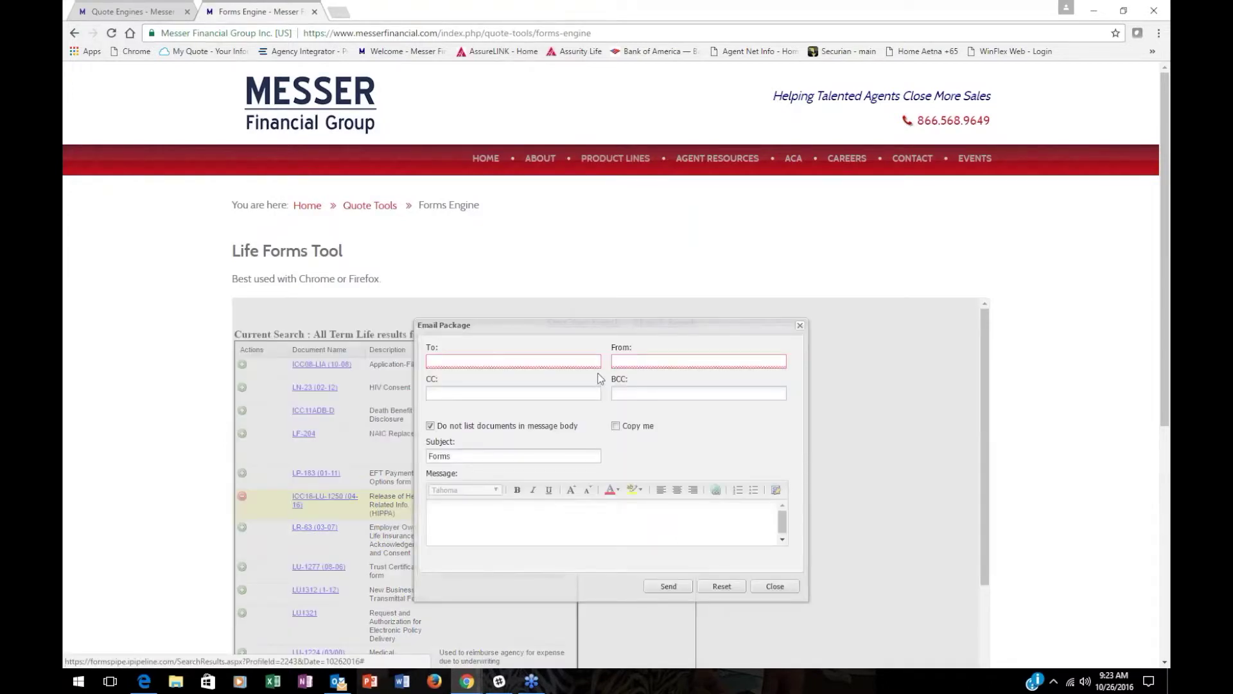
pyautogui.click(470, 359)
pyautogui.click(616, 427)
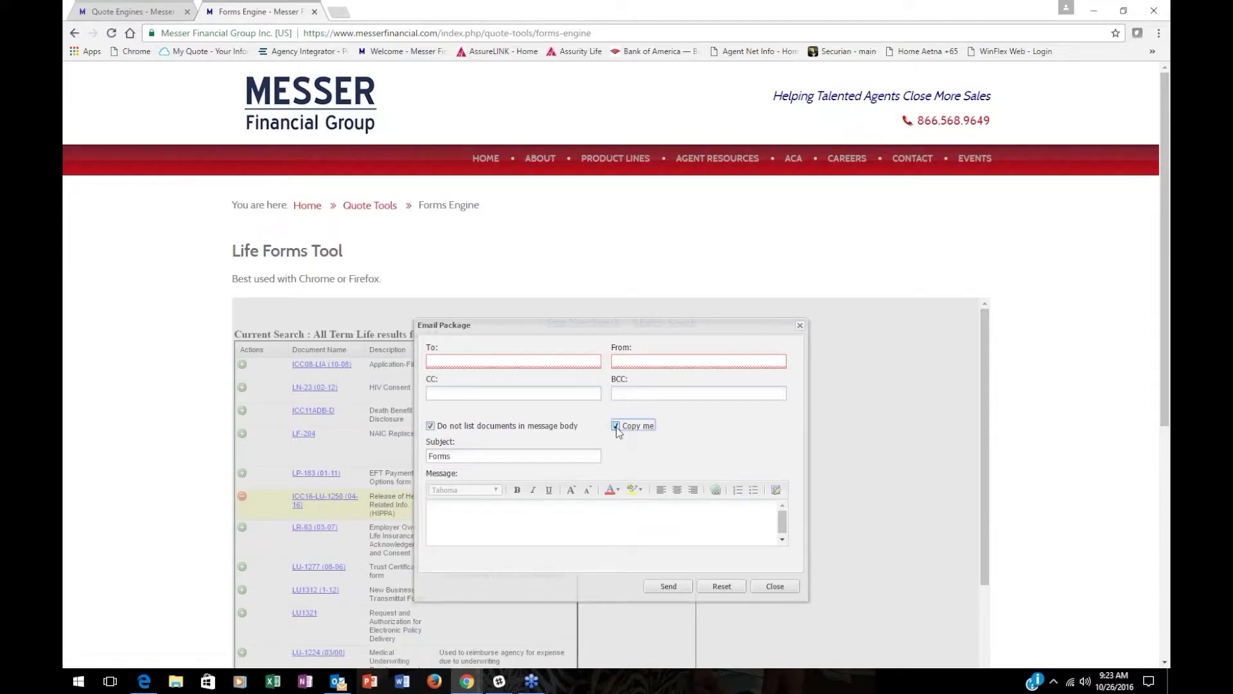
pyautogui.click(647, 366)
pyautogui.click(452, 364)
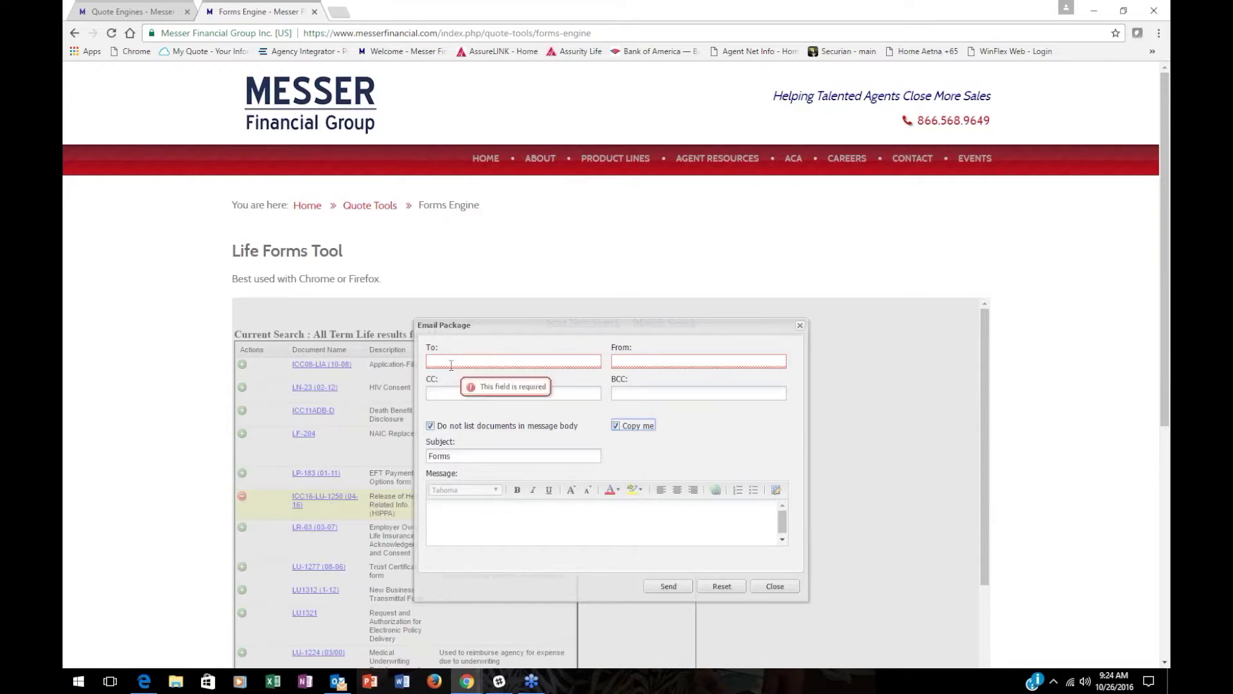
pyautogui.click(689, 444)
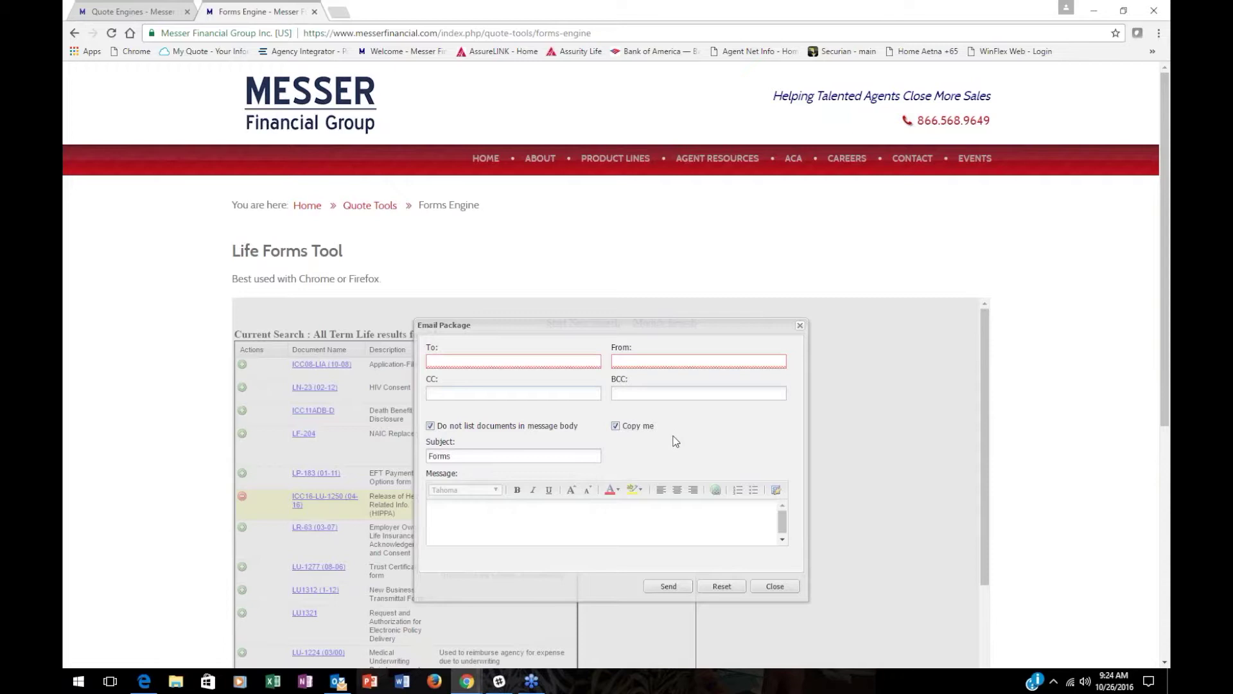
pyautogui.click(615, 426)
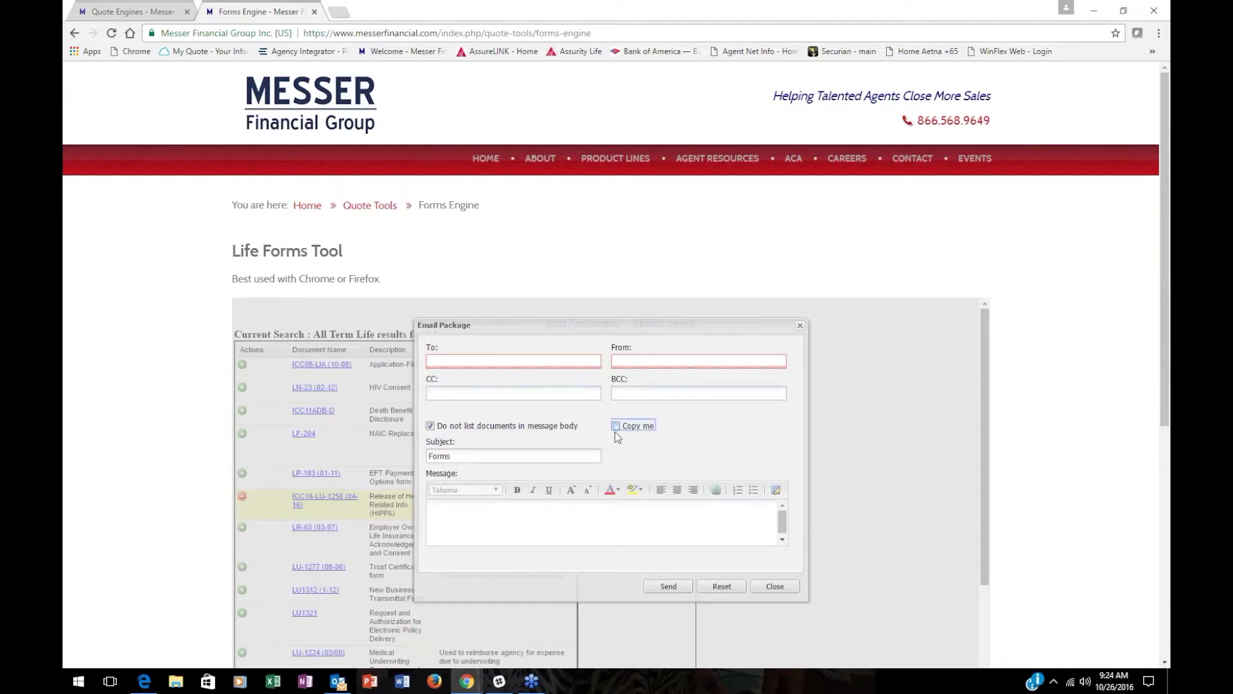
pyautogui.click(462, 519)
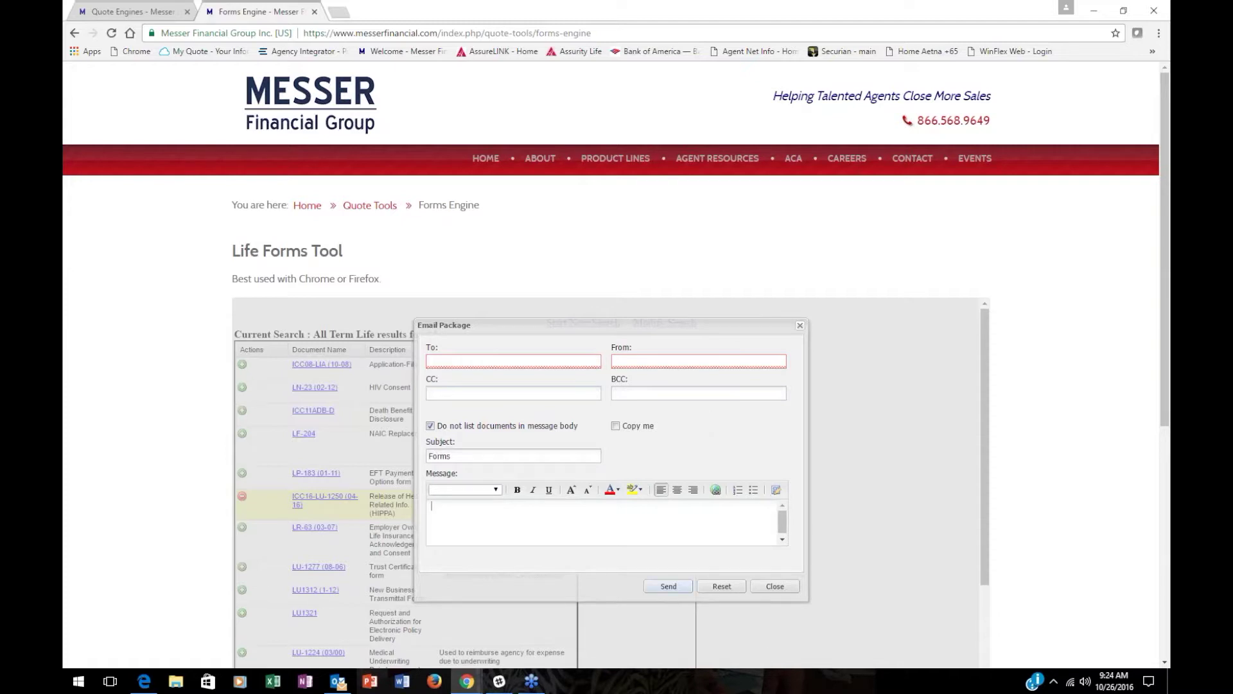
pyautogui.click(801, 326)
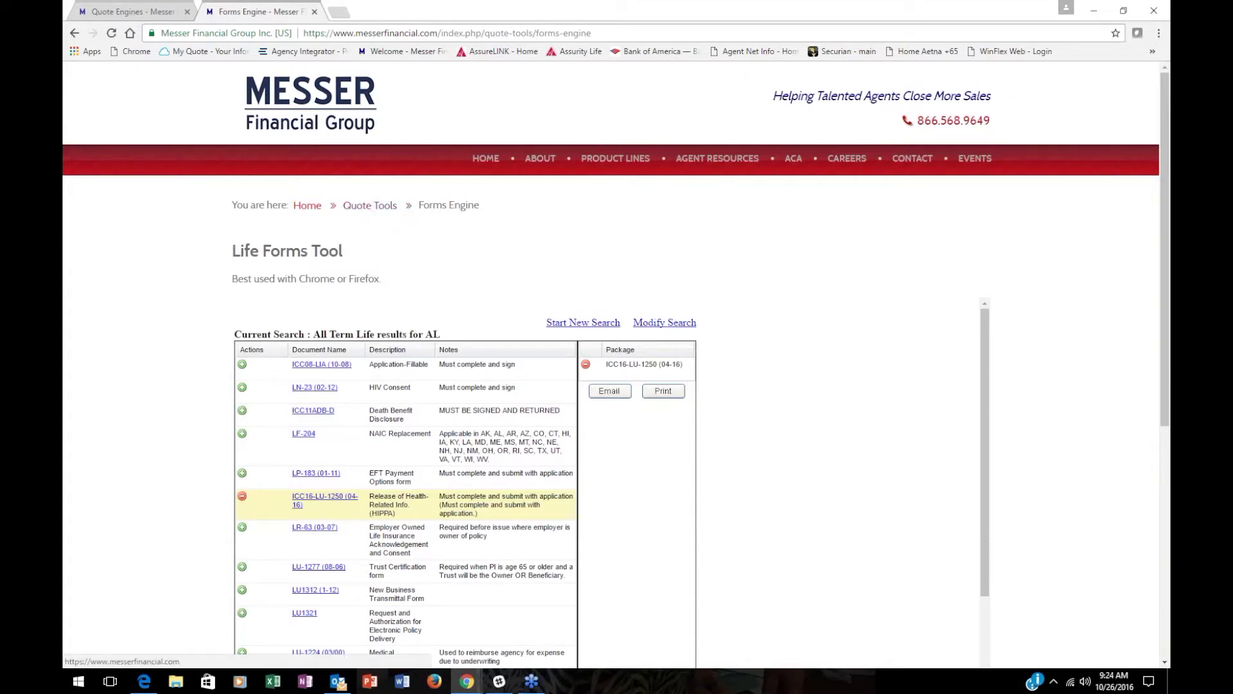
# Close the Forms Engine page and open the Life Quote tool from the Quote Tools list.
pyautogui.click(314, 12)
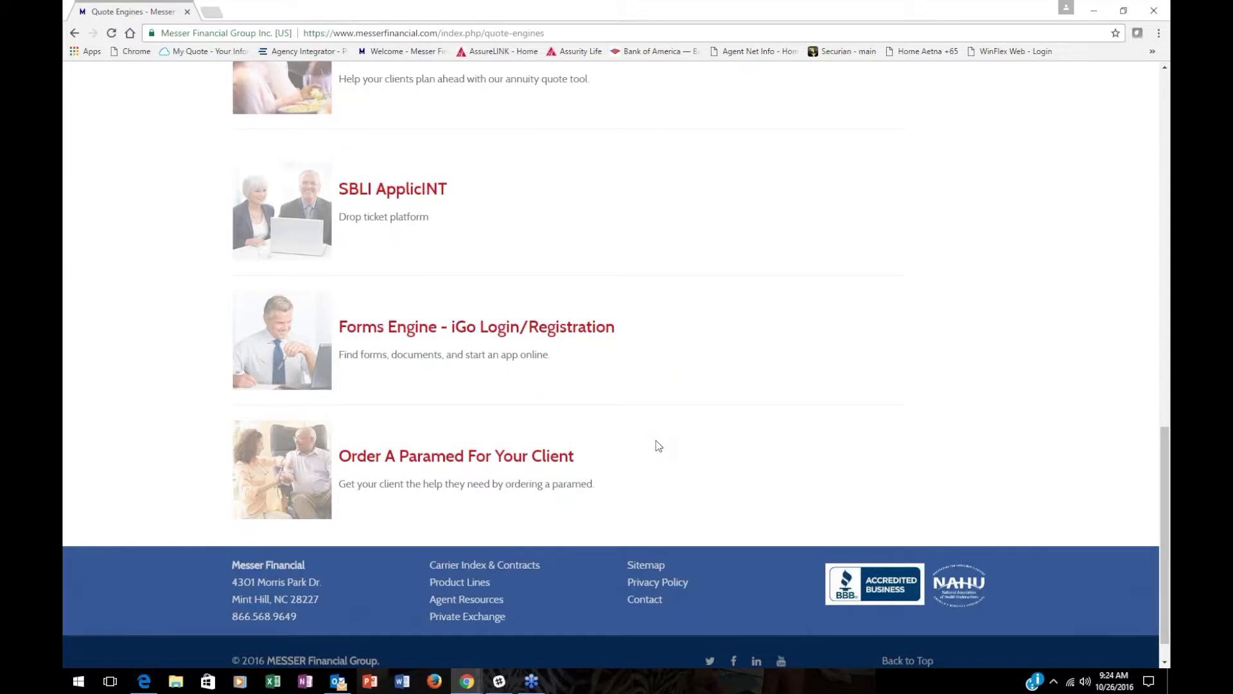
pyautogui.scroll(1, 657, 440)
pyautogui.scroll(1, 657, 441)
pyautogui.scroll(3, 657, 440)
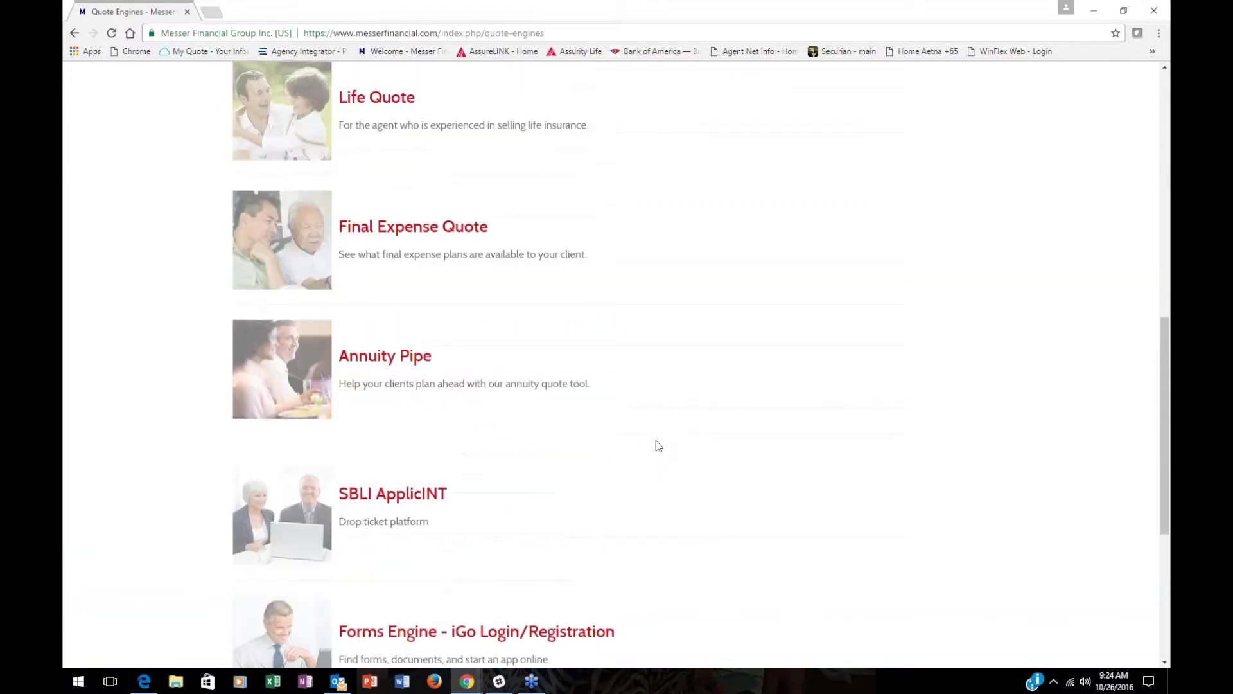
pyautogui.scroll(2, 656, 441)
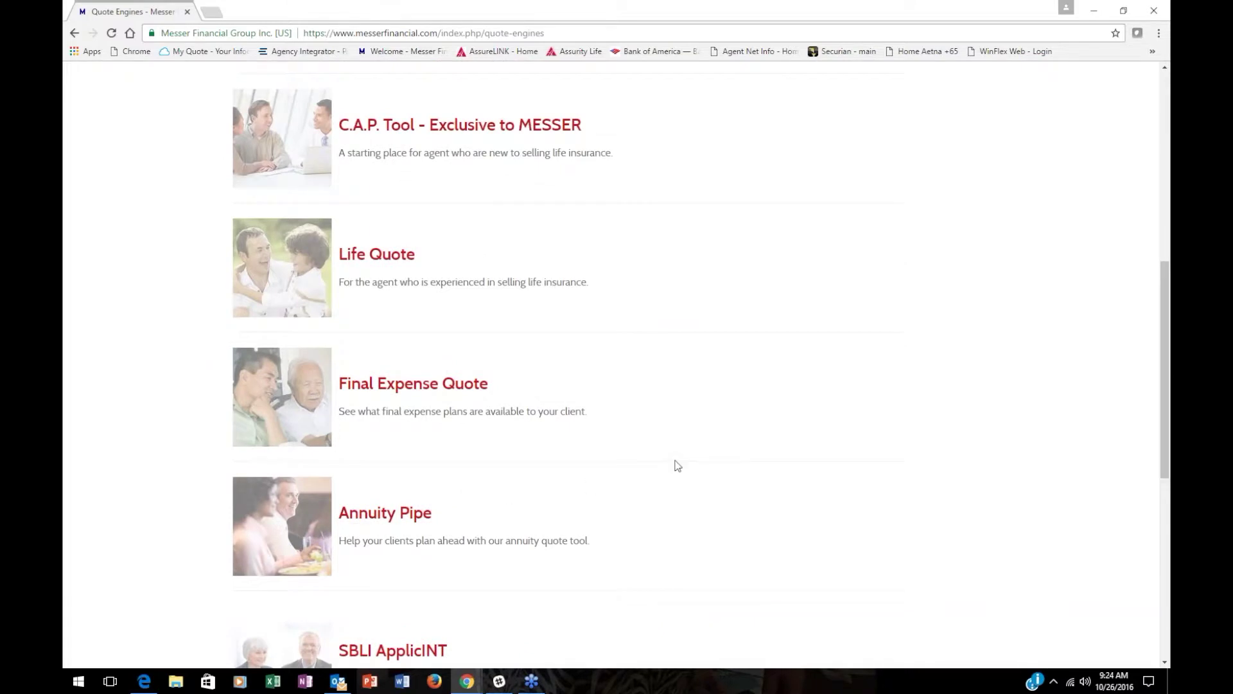
pyautogui.scroll(2, 675, 465)
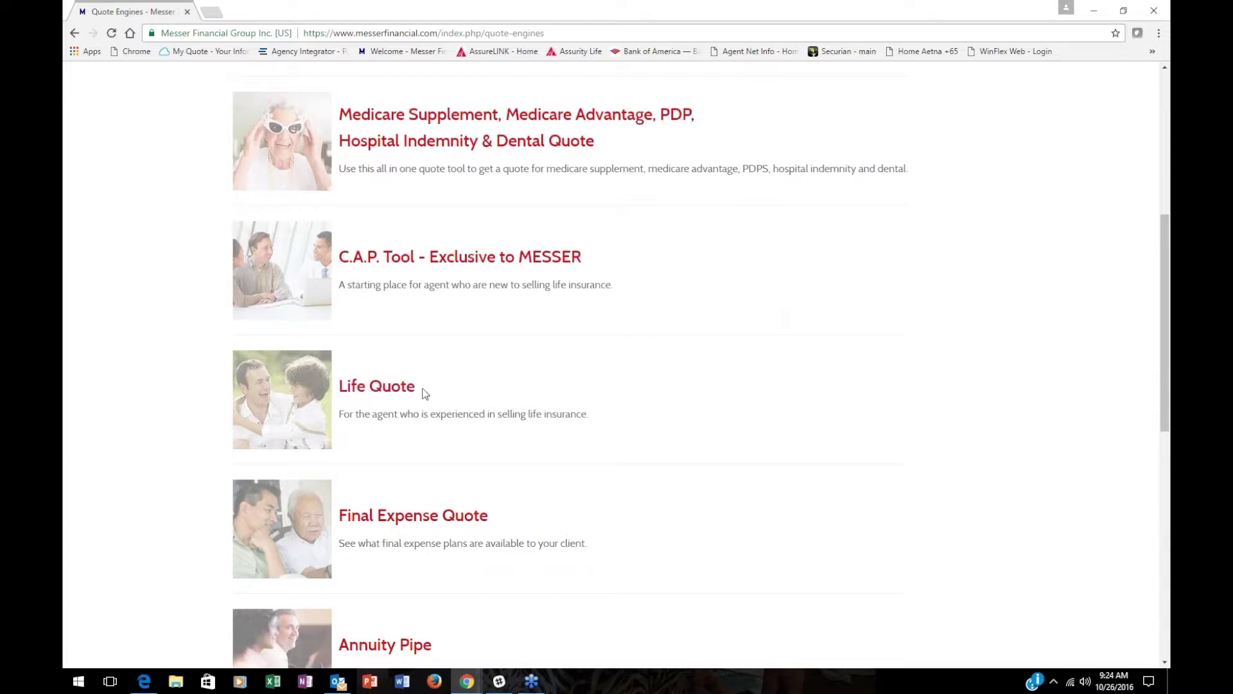
pyautogui.click(386, 393)
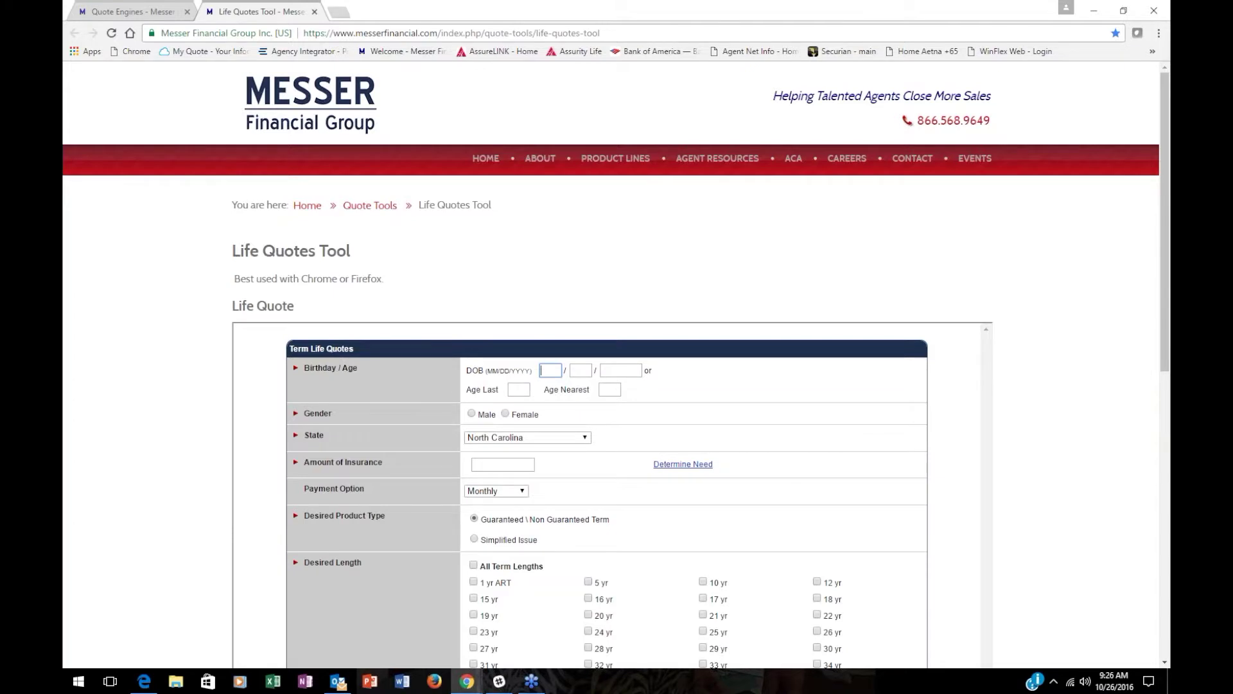
# Enter the client's date of birth in the Term Life Quotes form and set the gender to Female.
pyautogui.write('0101')
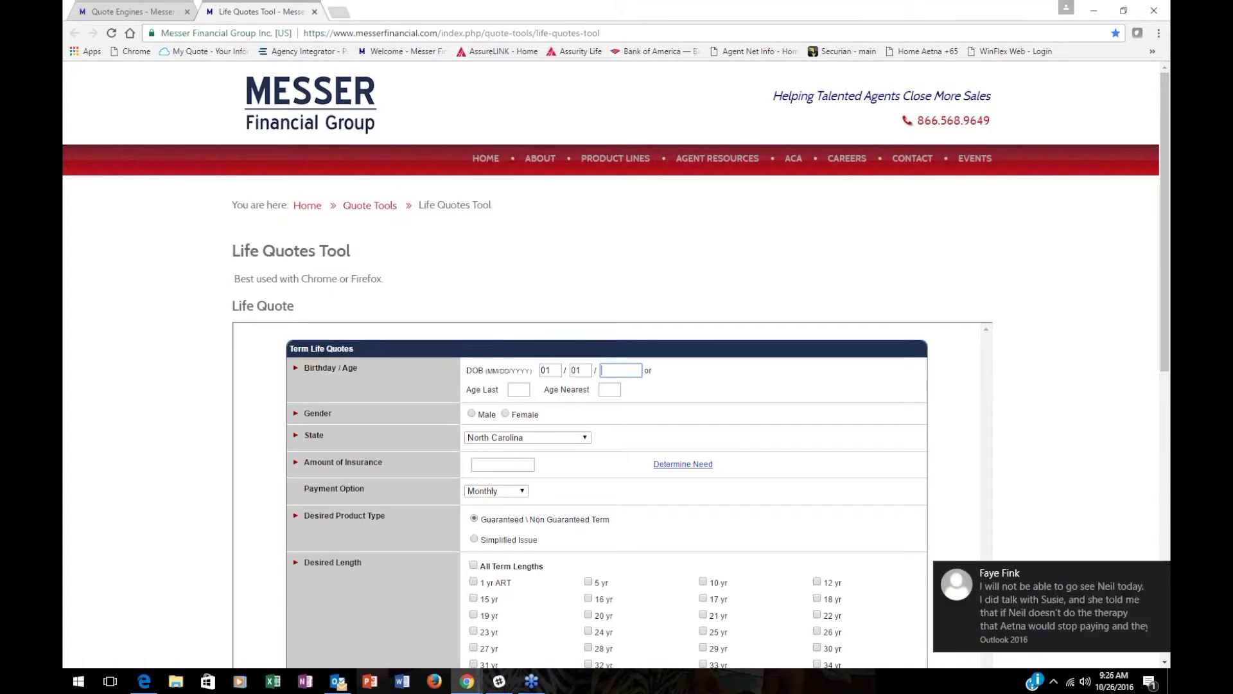
pyautogui.write('1980')
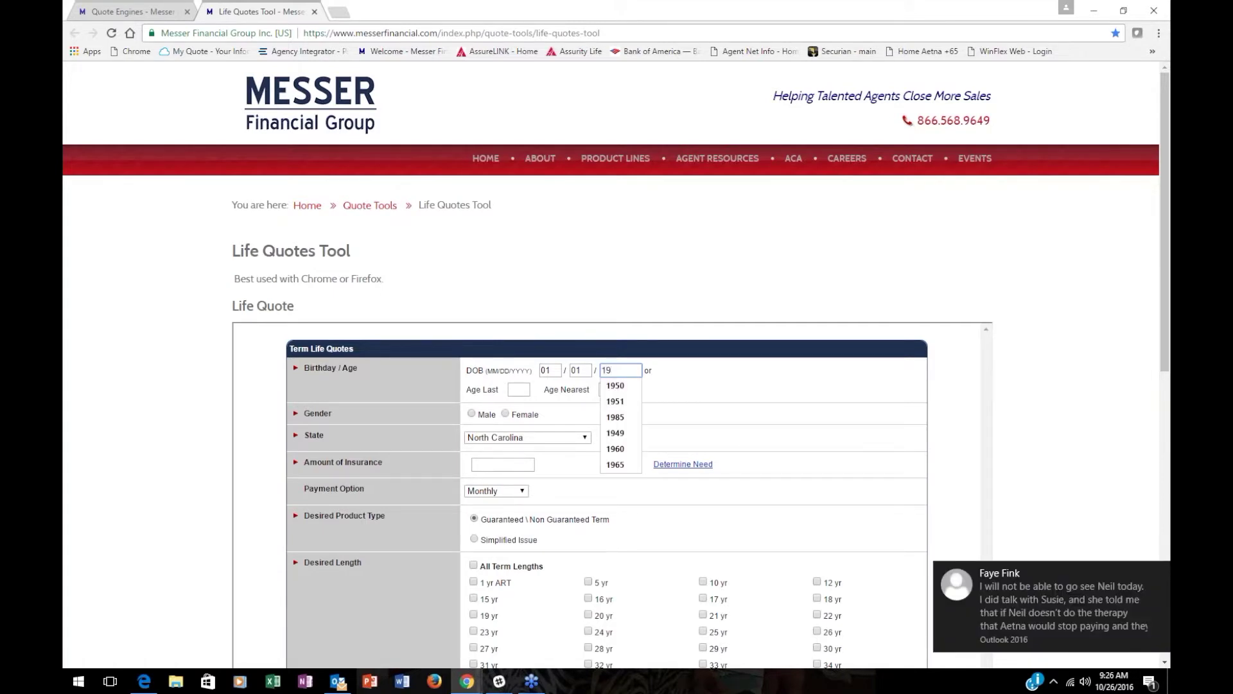
pyautogui.press('Tab')
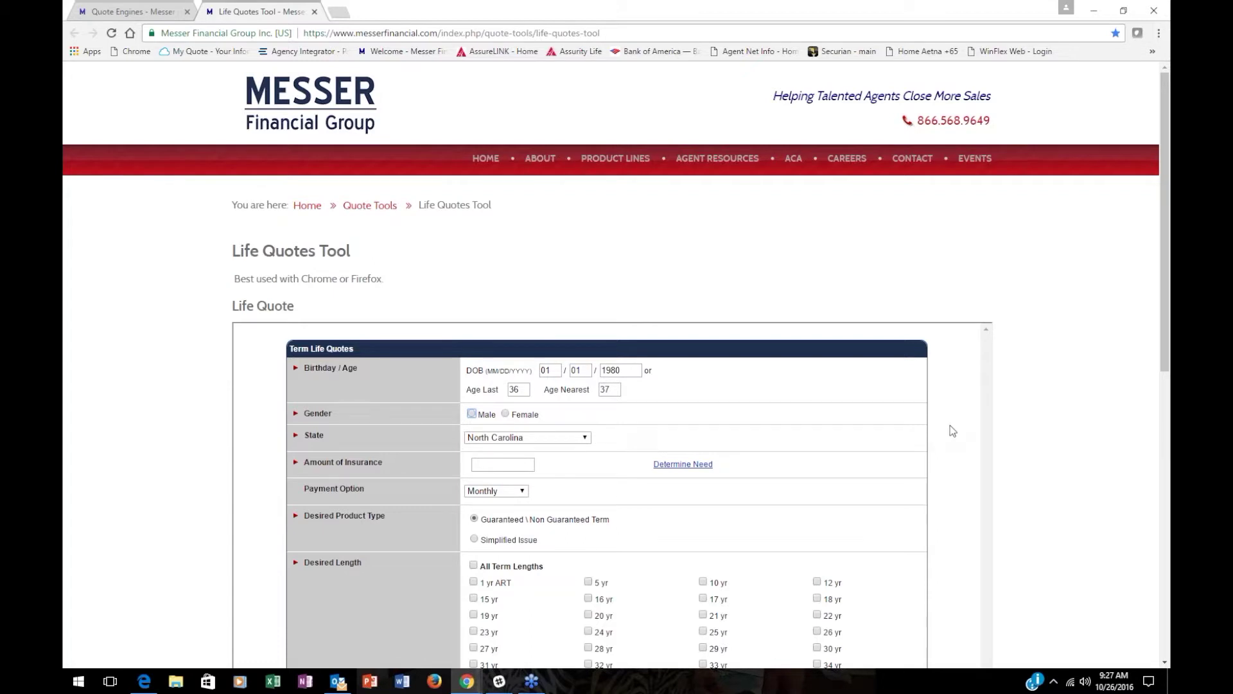
pyautogui.scroll(-2, 951, 428)
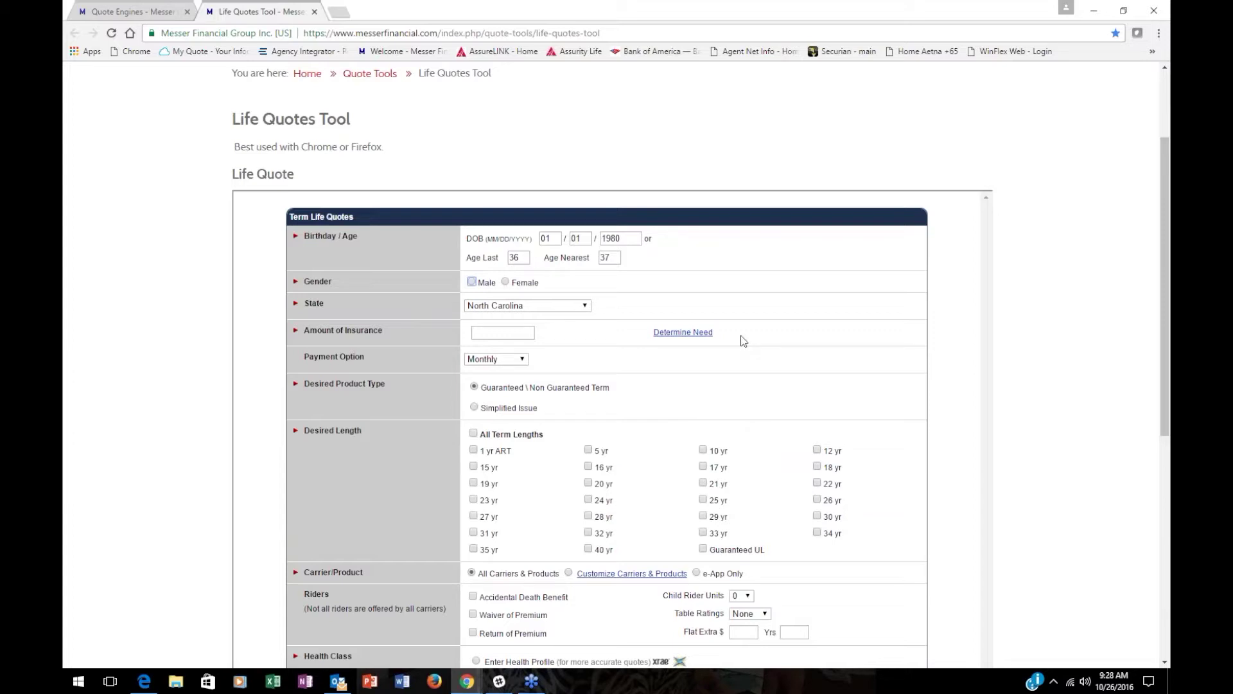
pyautogui.press('Right')
# Set the state to Florida and the amount of insurance to $1,000,000.
pyautogui.click(585, 306)
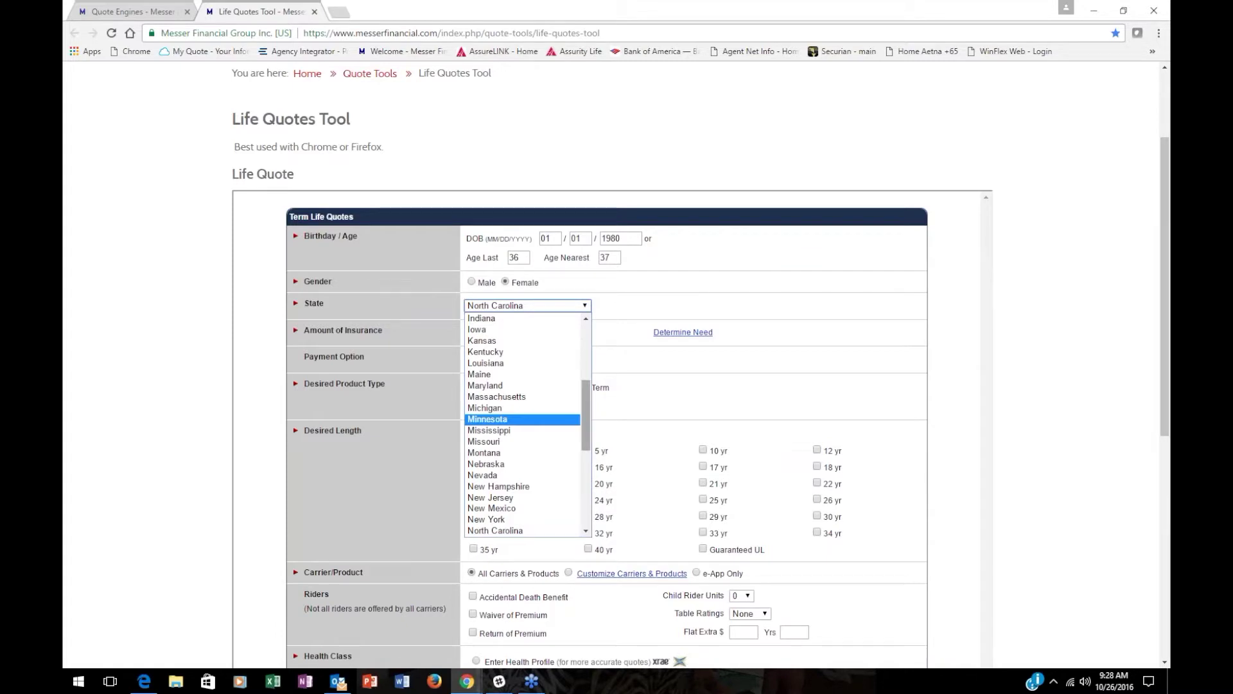
pyautogui.moveTo(581, 419); pyautogui.dragTo(580, 390)
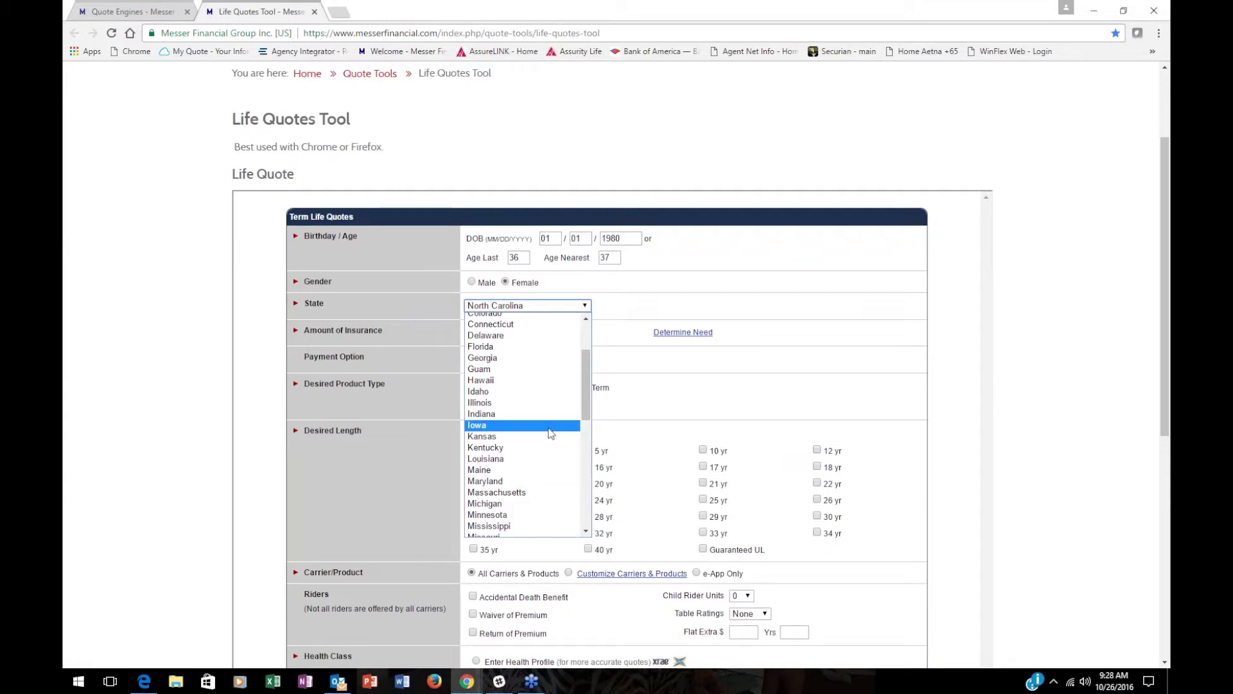
pyautogui.click(512, 347)
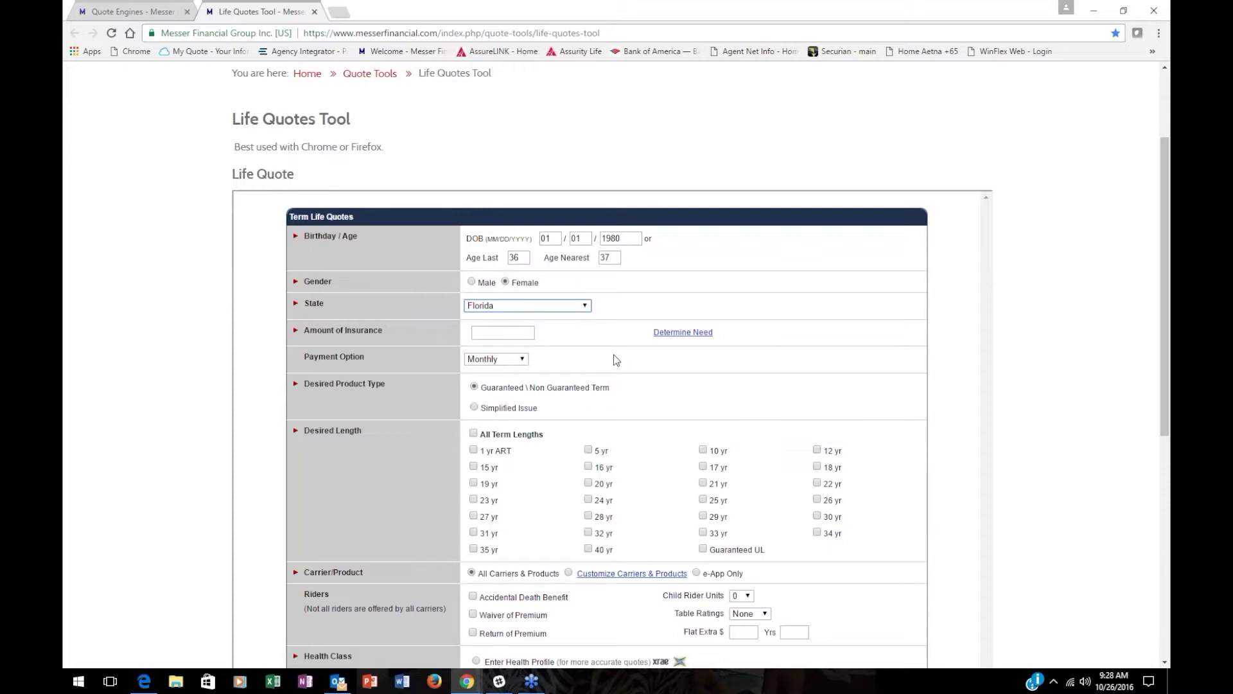
pyautogui.click(515, 338)
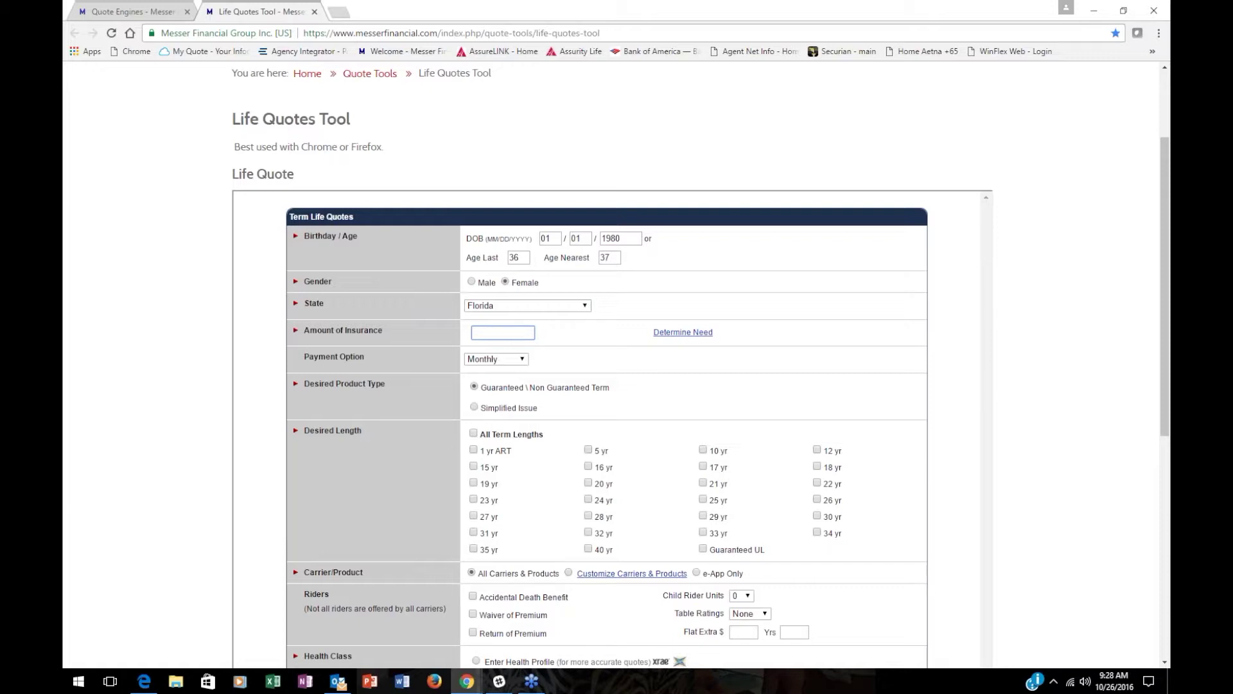
pyautogui.write('$1,000,000')
# Open the Determine Need calculator, examine its cost, available funds and recommended coverage sections, and close it without entering anything.
pyautogui.click(705, 340)
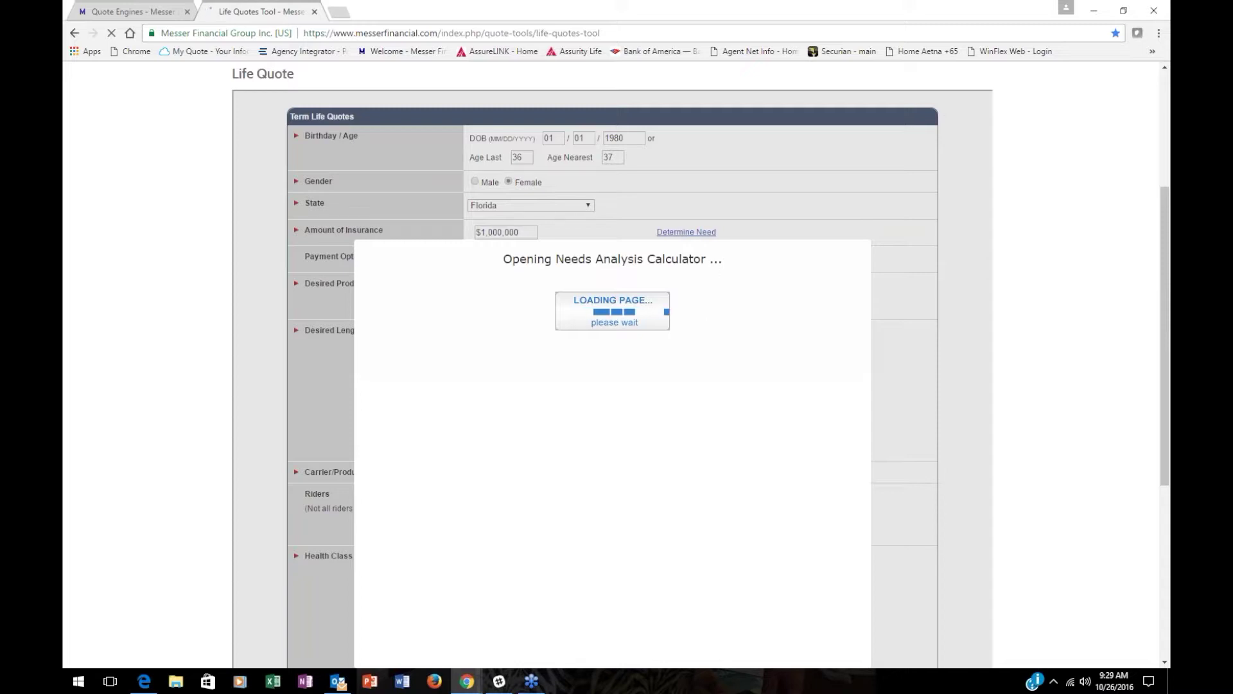
pyautogui.scroll(-4, 814, 424)
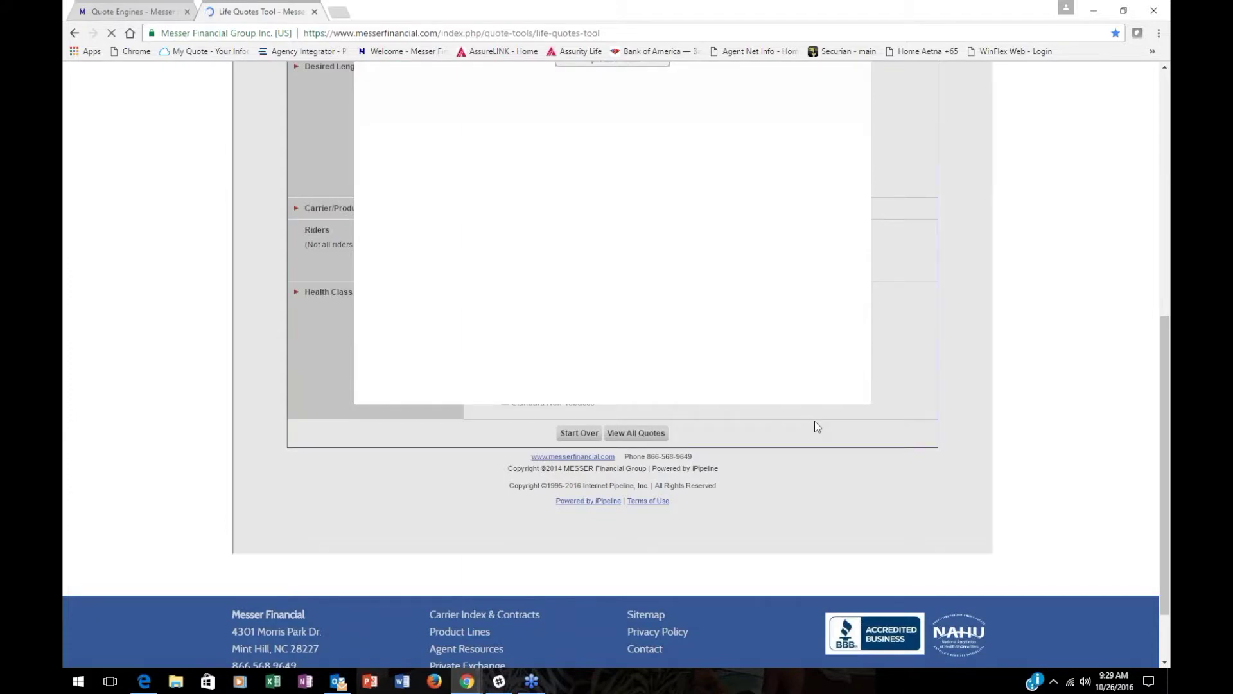
pyautogui.scroll(4, 814, 424)
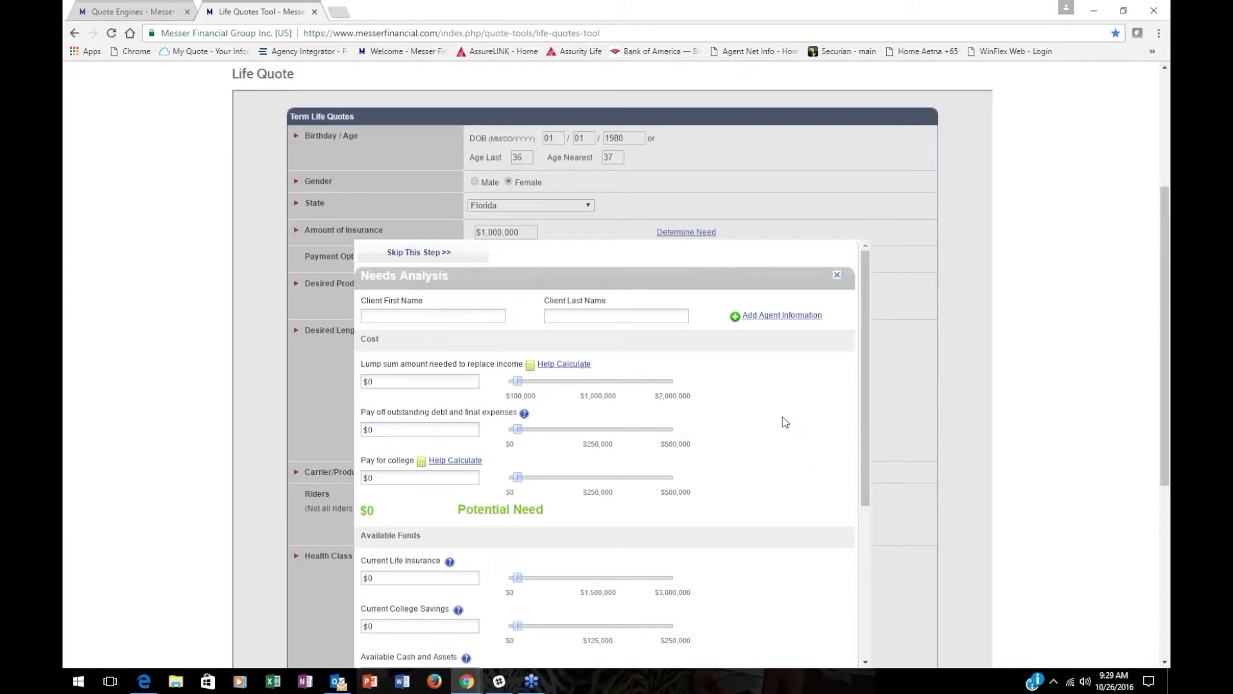
pyautogui.scroll(-2, 783, 418)
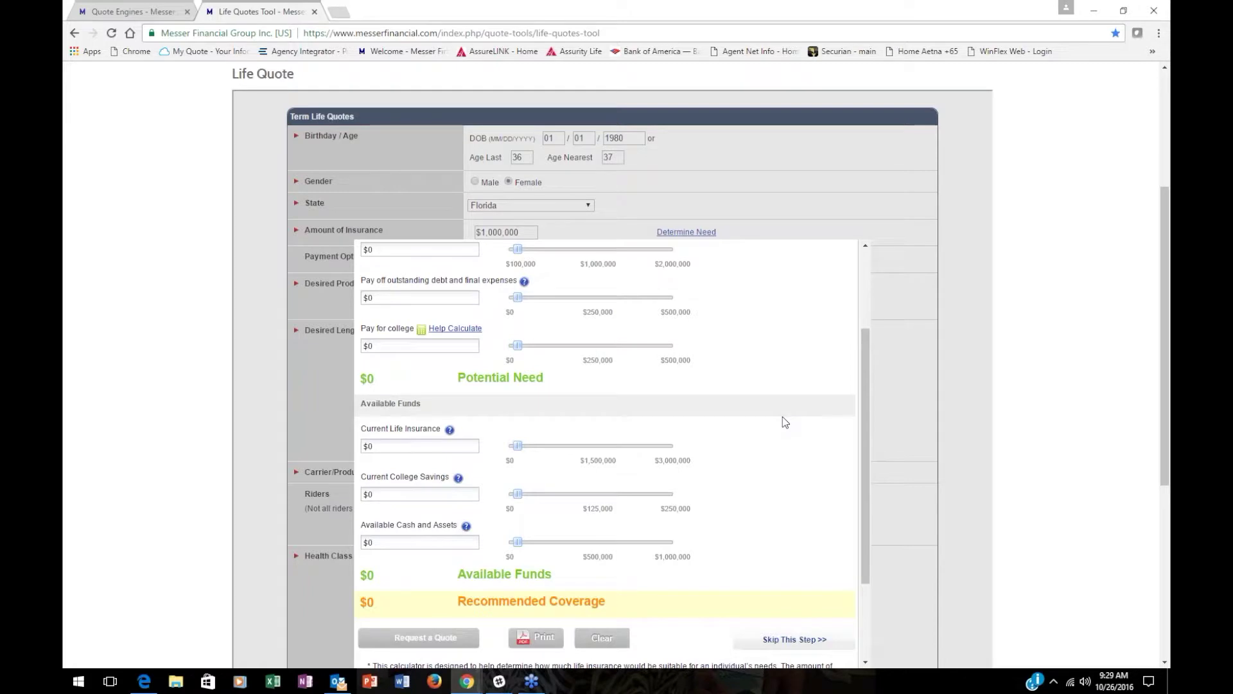
pyautogui.scroll(2, 783, 417)
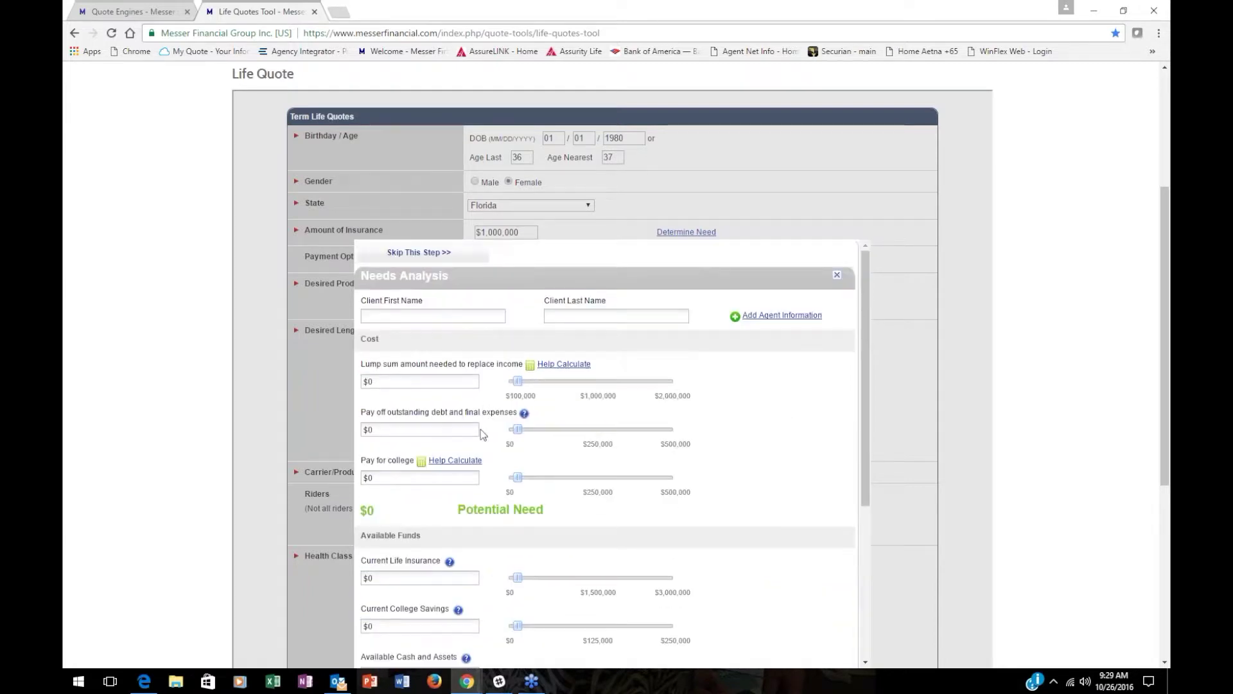
pyautogui.scroll(-2, 743, 490)
pyautogui.scroll(-2, 744, 491)
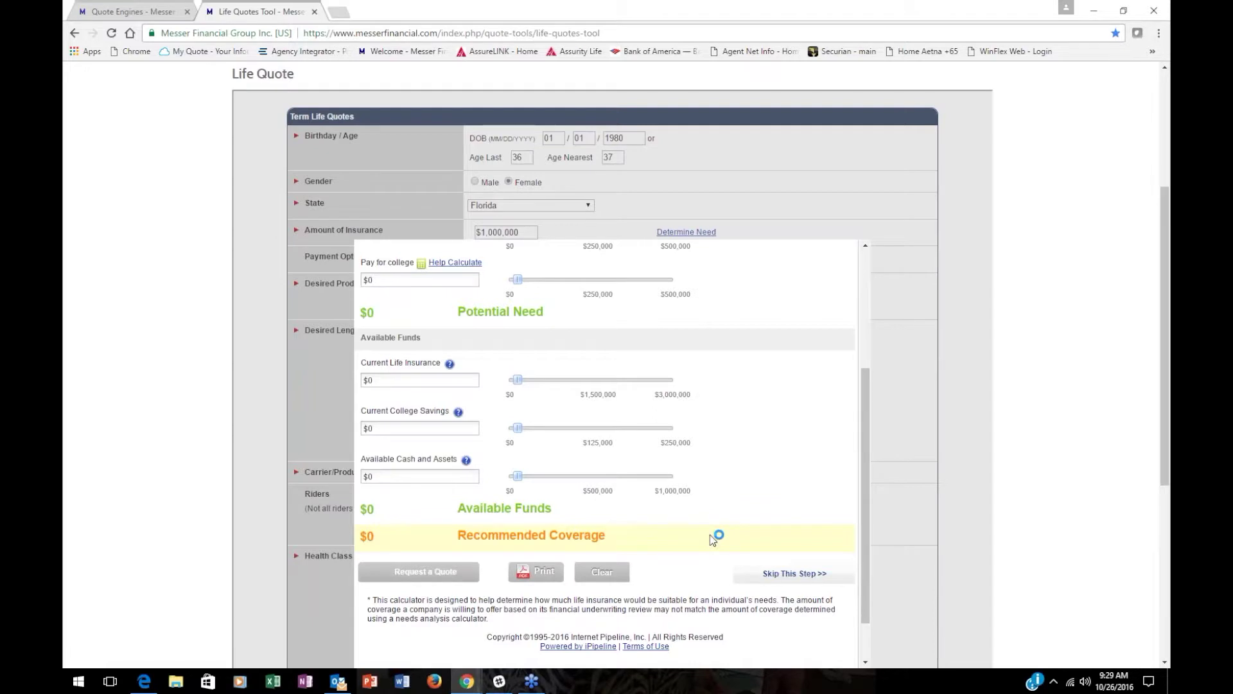
pyautogui.scroll(4, 714, 537)
pyautogui.scroll(-1, 713, 539)
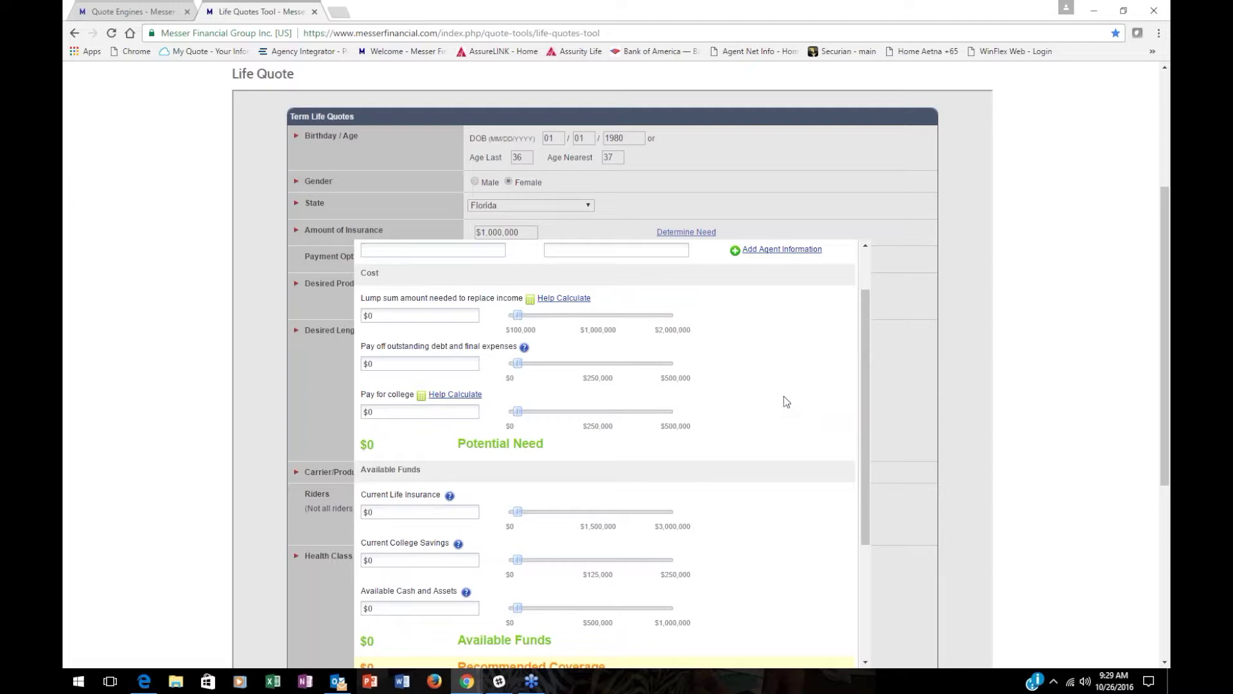
pyautogui.scroll(-1, 783, 396)
pyautogui.scroll(3, 784, 395)
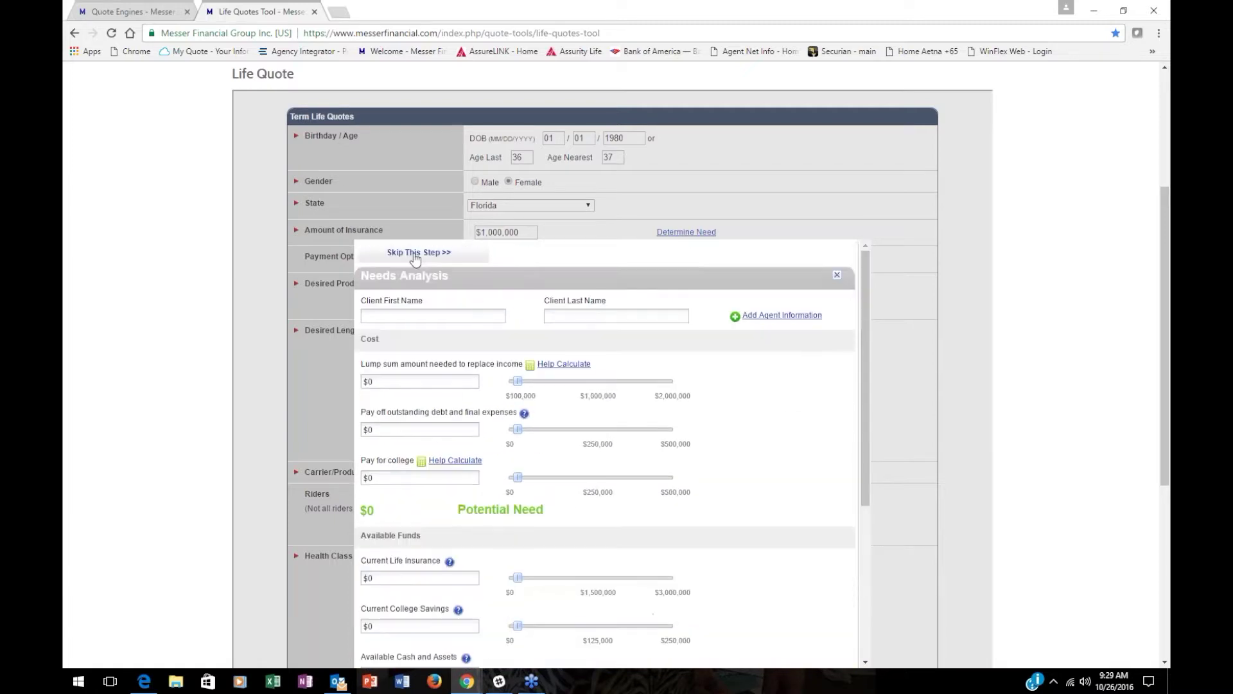
pyautogui.press('Escape')
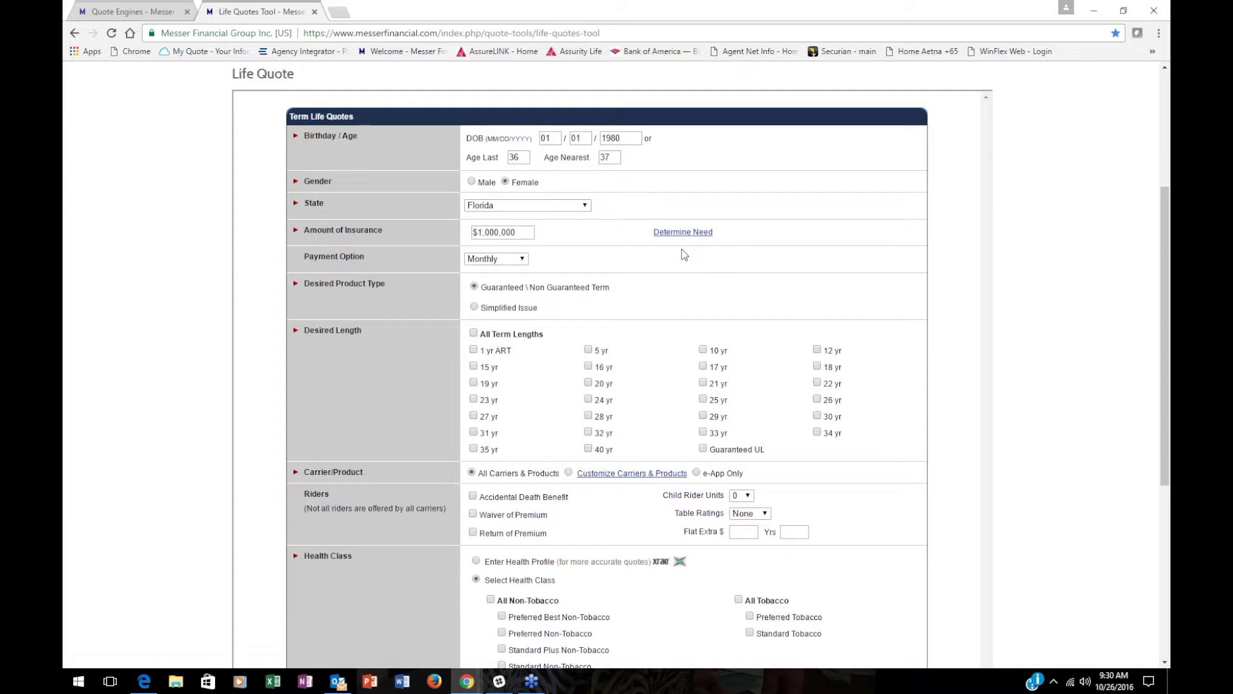
# Review the payment options, keeping Monthly, and select only the 20 yr term as the desired length.
pyautogui.click(522, 259)
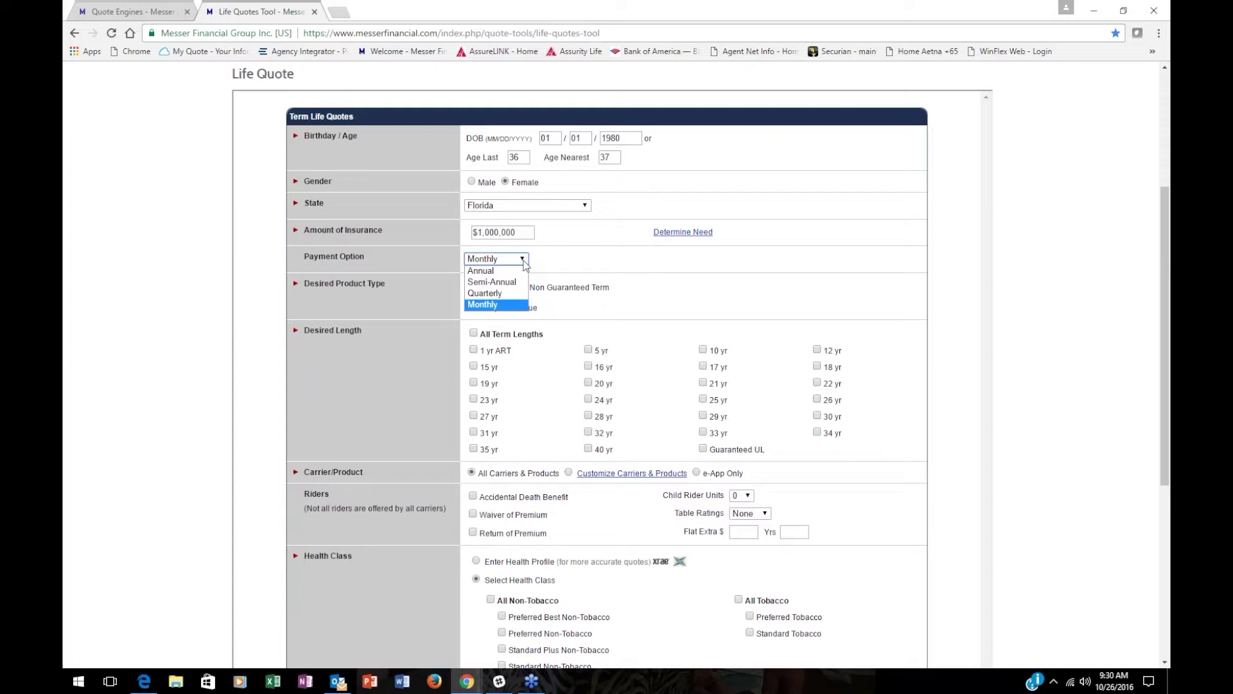
pyautogui.click(570, 255)
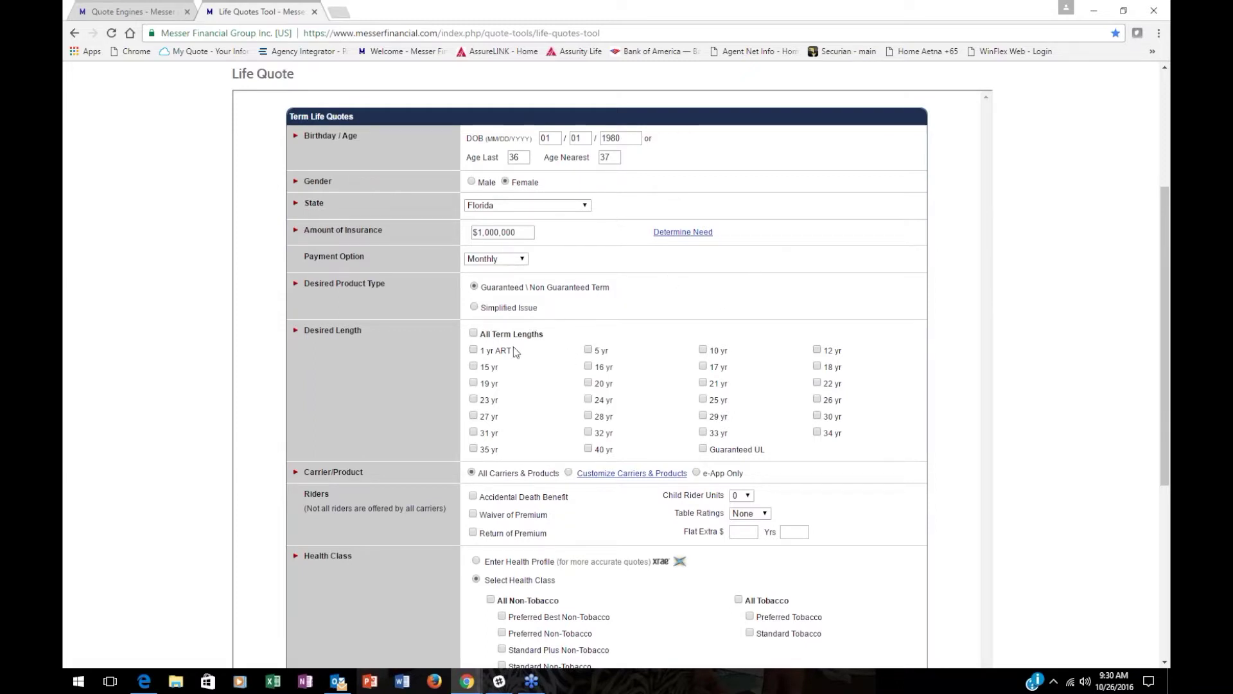
pyautogui.scroll(-1, 695, 267)
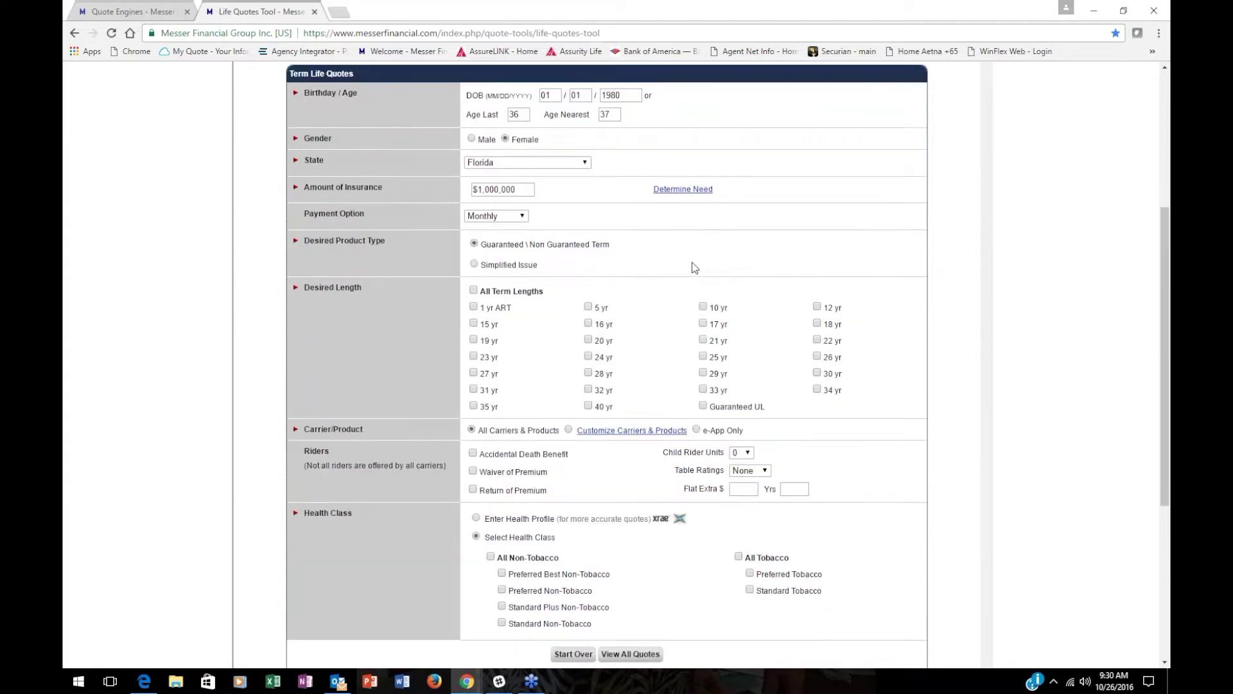
pyautogui.scroll(-1, 695, 268)
pyautogui.click(475, 268)
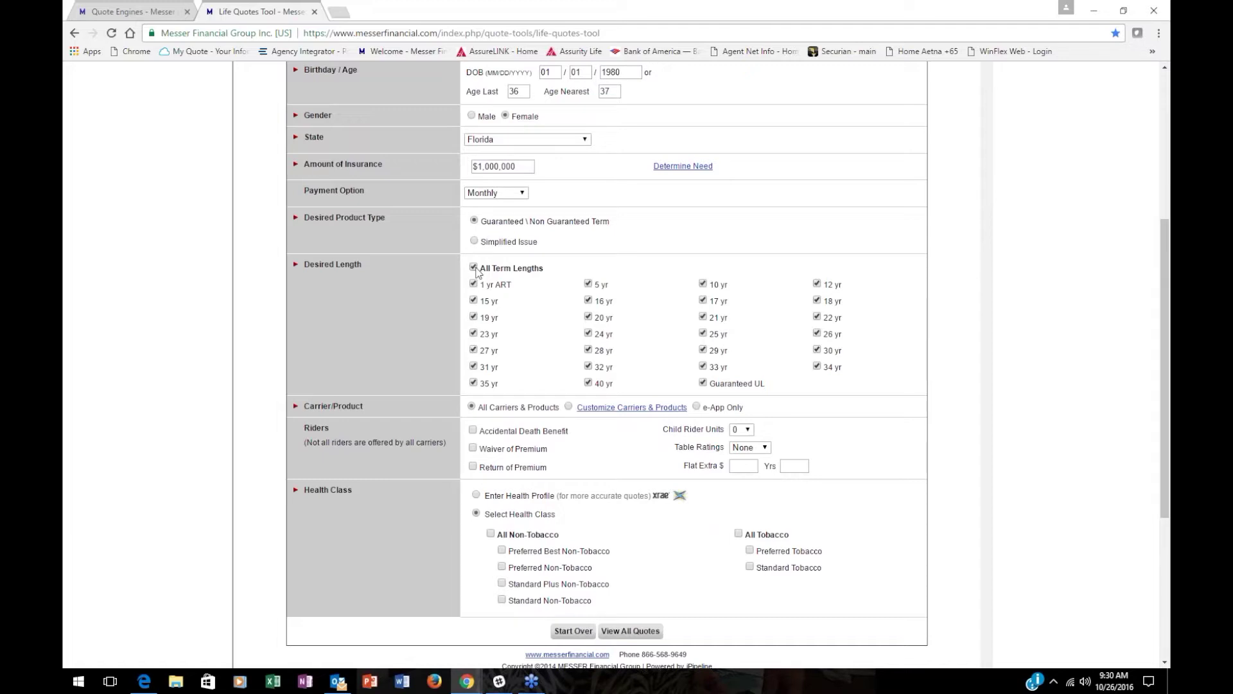
pyautogui.click(473, 270)
pyautogui.scroll(-2, 746, 225)
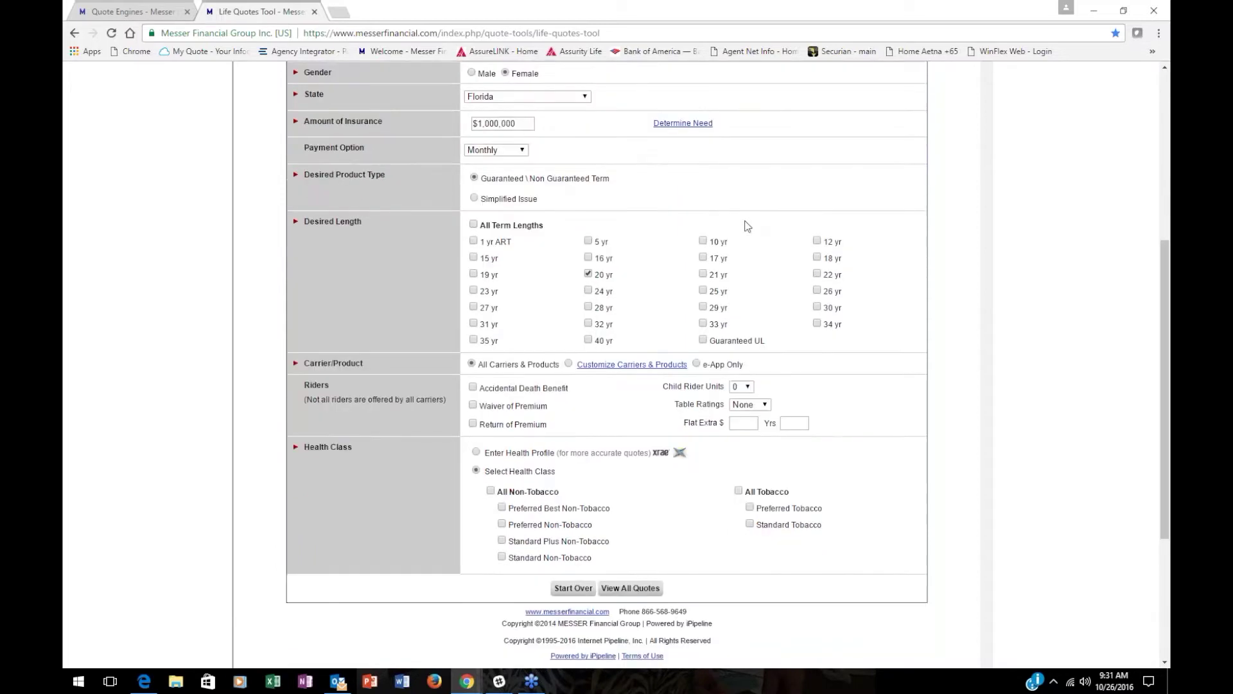
# Choose to customize carriers and products, and add the American General (AGL) AG ROP Select product to the selection.
pyautogui.scroll(-3, 746, 225)
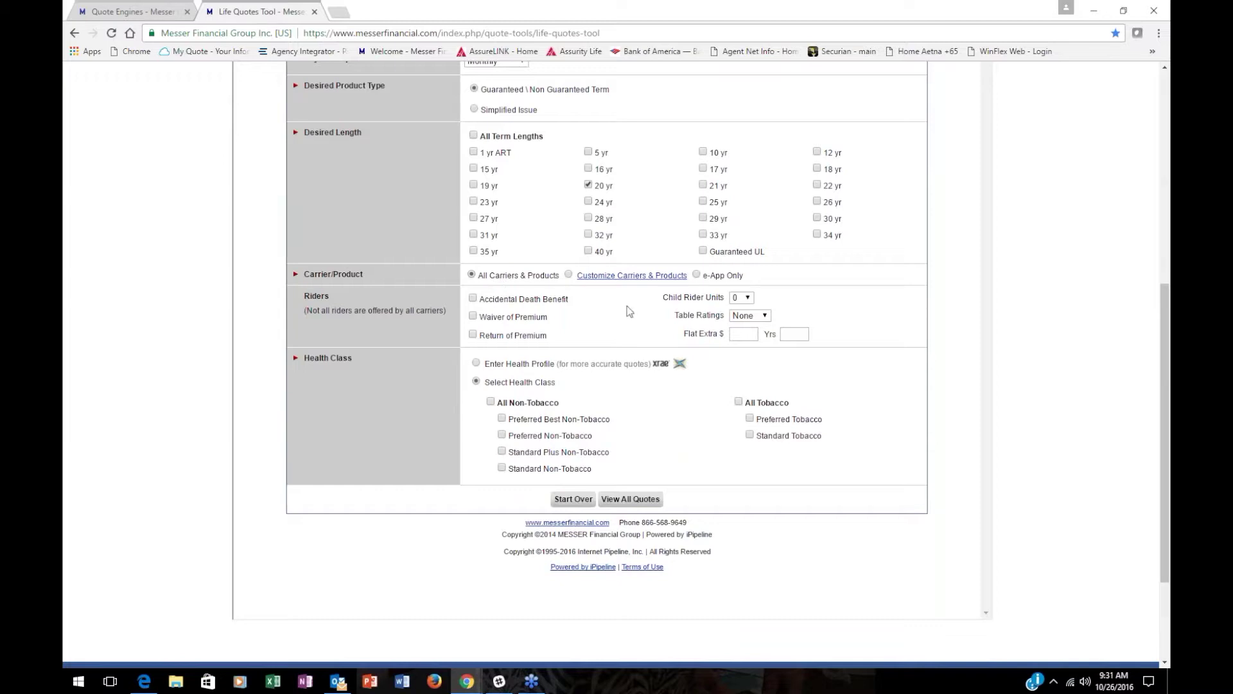
pyautogui.click(571, 276)
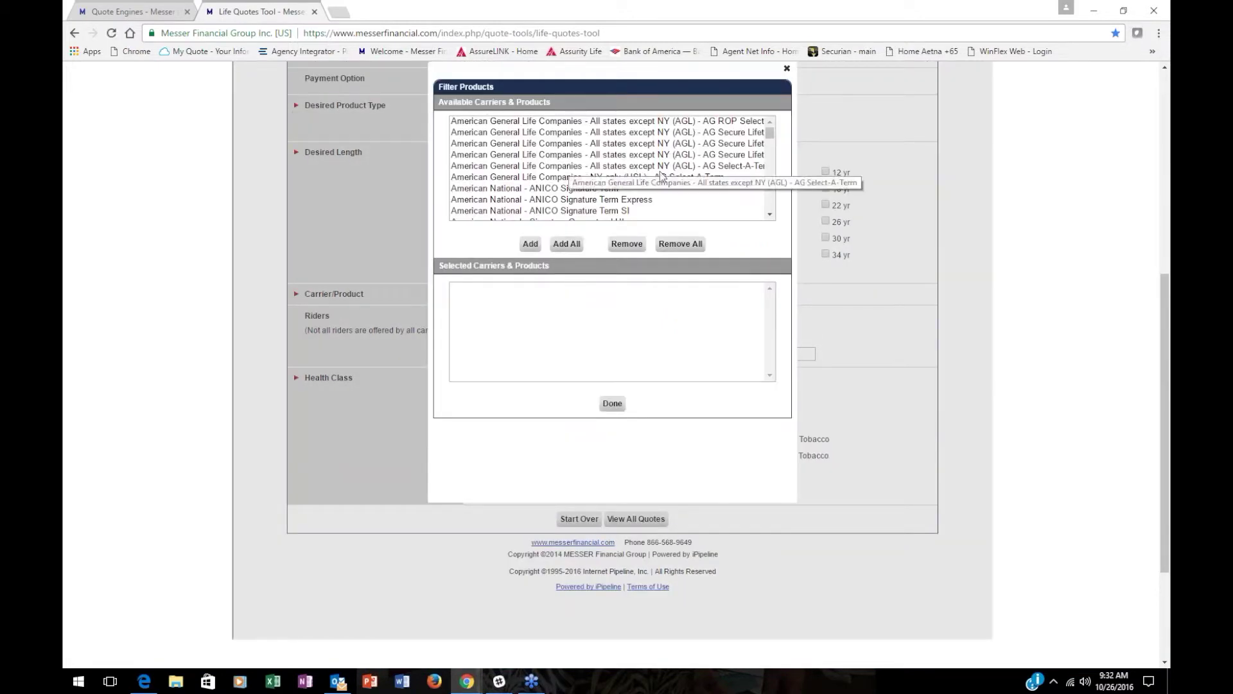
pyautogui.scroll(2, 678, 190)
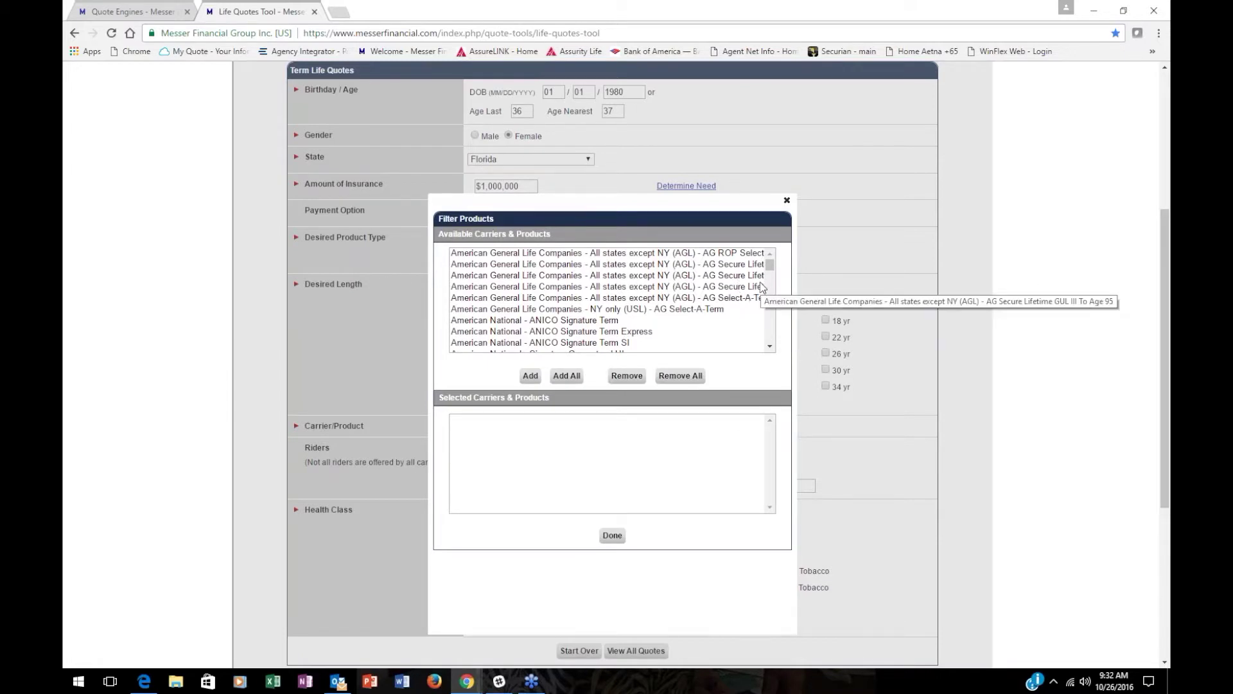
pyautogui.click(629, 256)
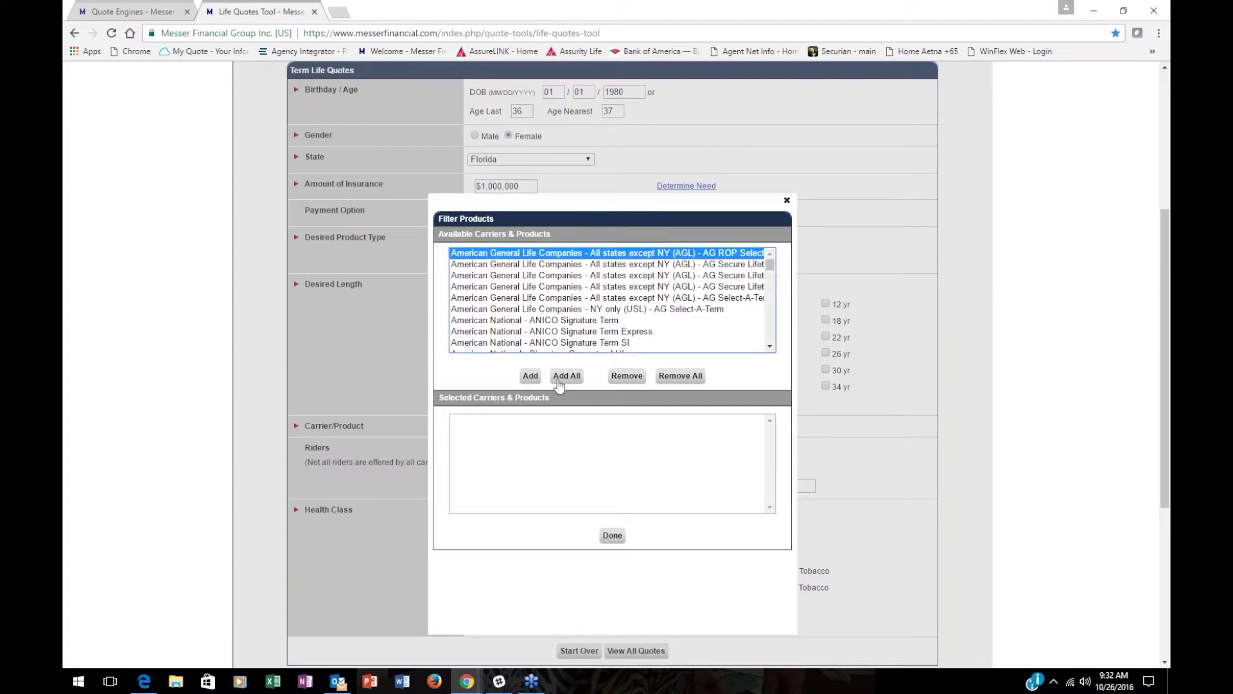
pyautogui.click(530, 376)
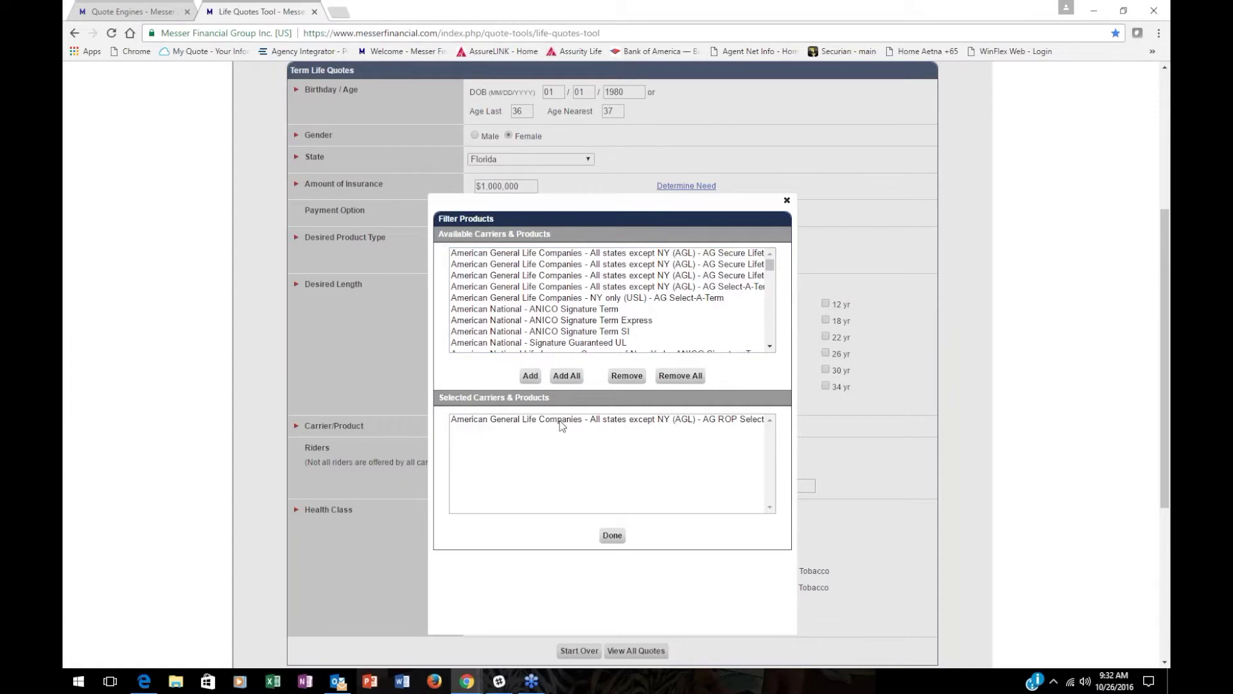
# Add Assurity Life Insurance Company - Term 350 Plus to the selected carriers and products.
pyautogui.click(771, 348)
pyautogui.moveTo(771, 348); pyautogui.dragTo(771, 348)
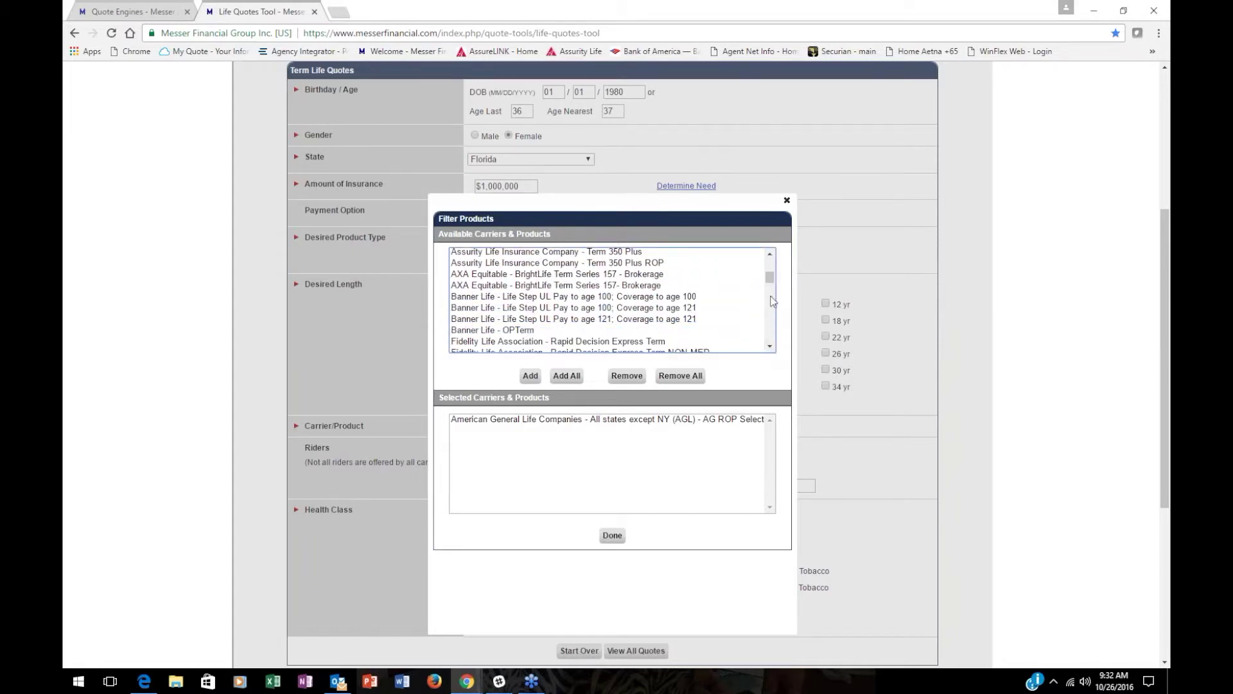
pyautogui.scroll(2, 745, 335)
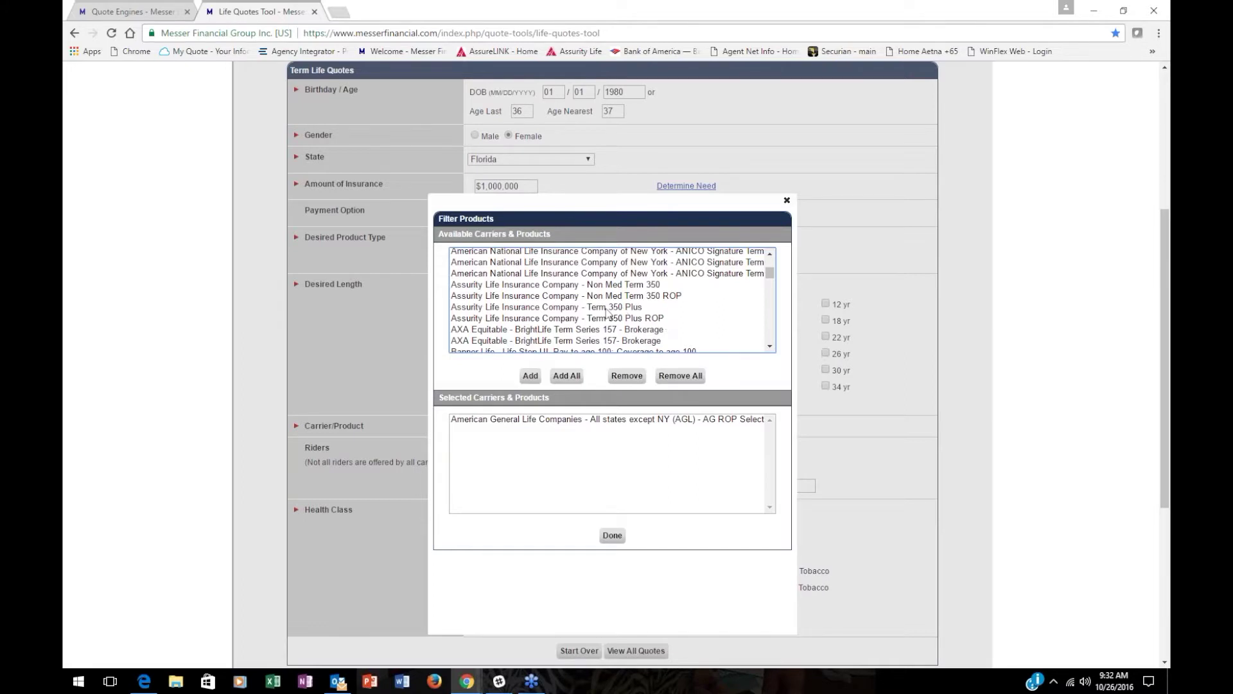
pyautogui.click(572, 310)
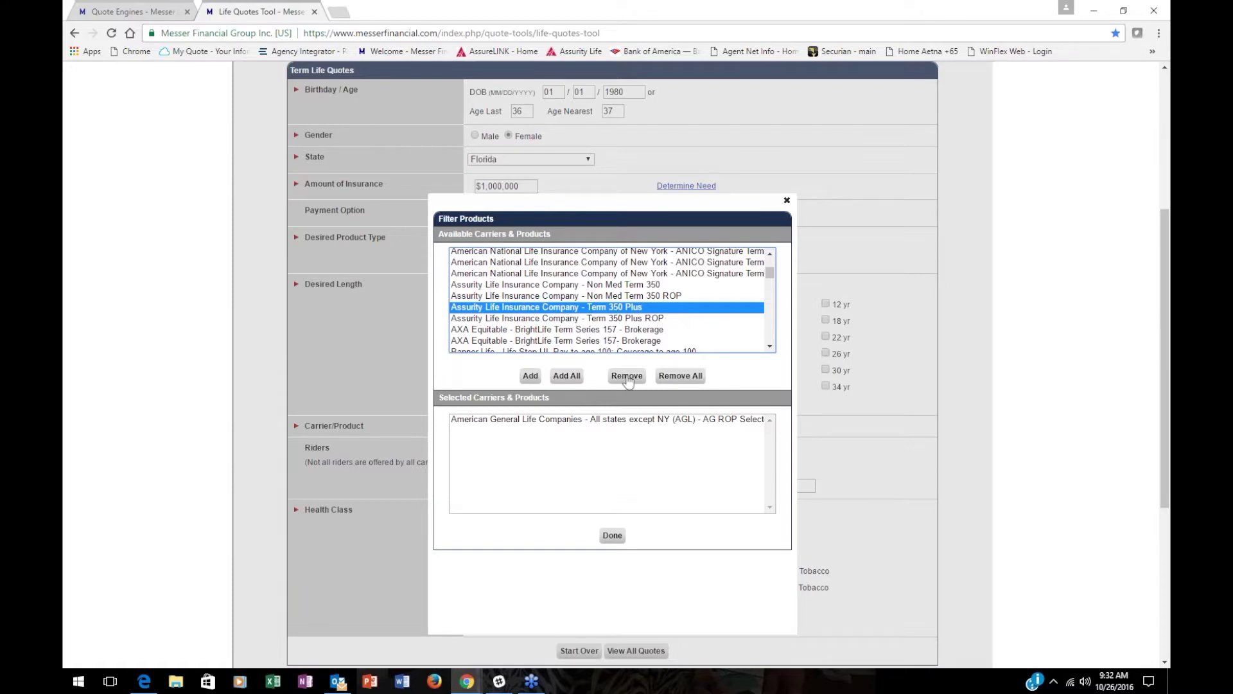
pyautogui.click(537, 383)
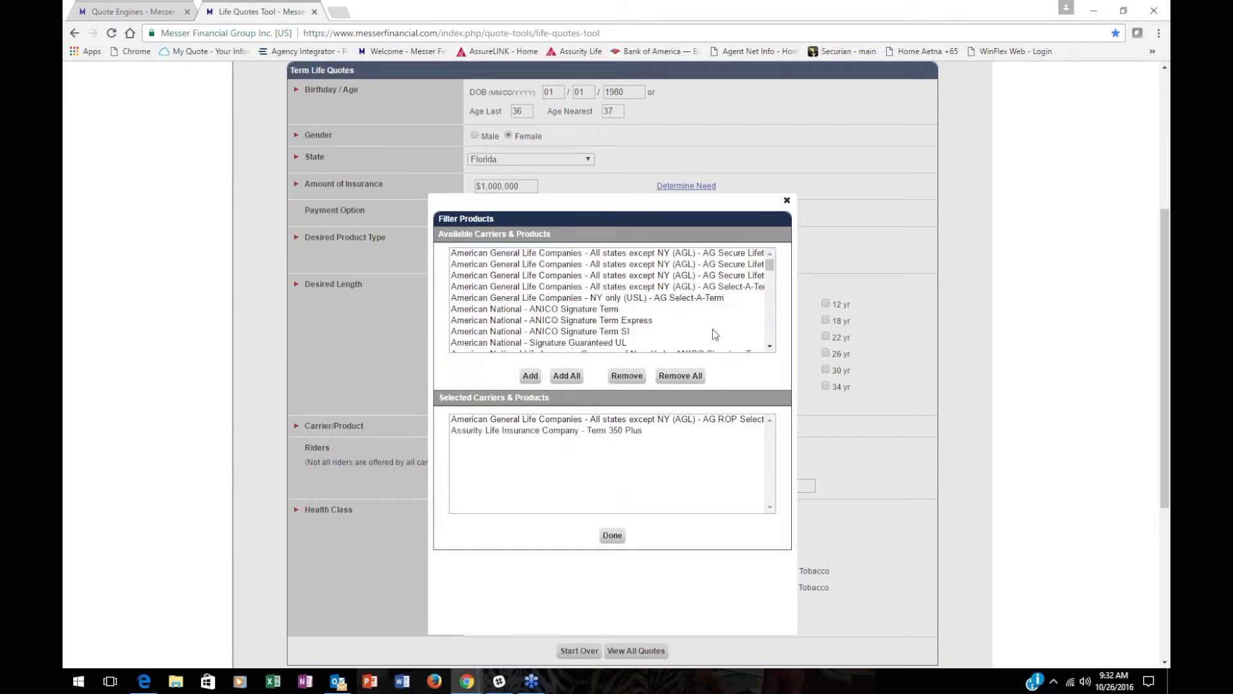
# Add Banner Life - OPTerm to the selected carriers and products.
pyautogui.click(770, 347)
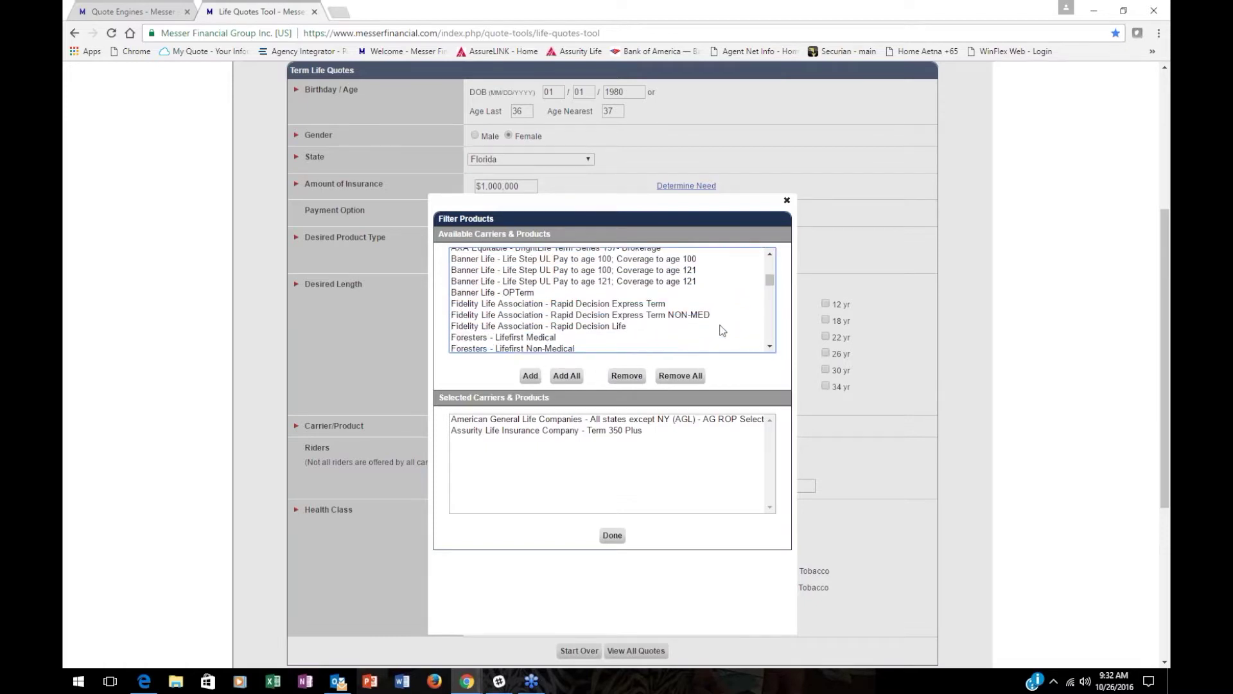
pyautogui.click(522, 292)
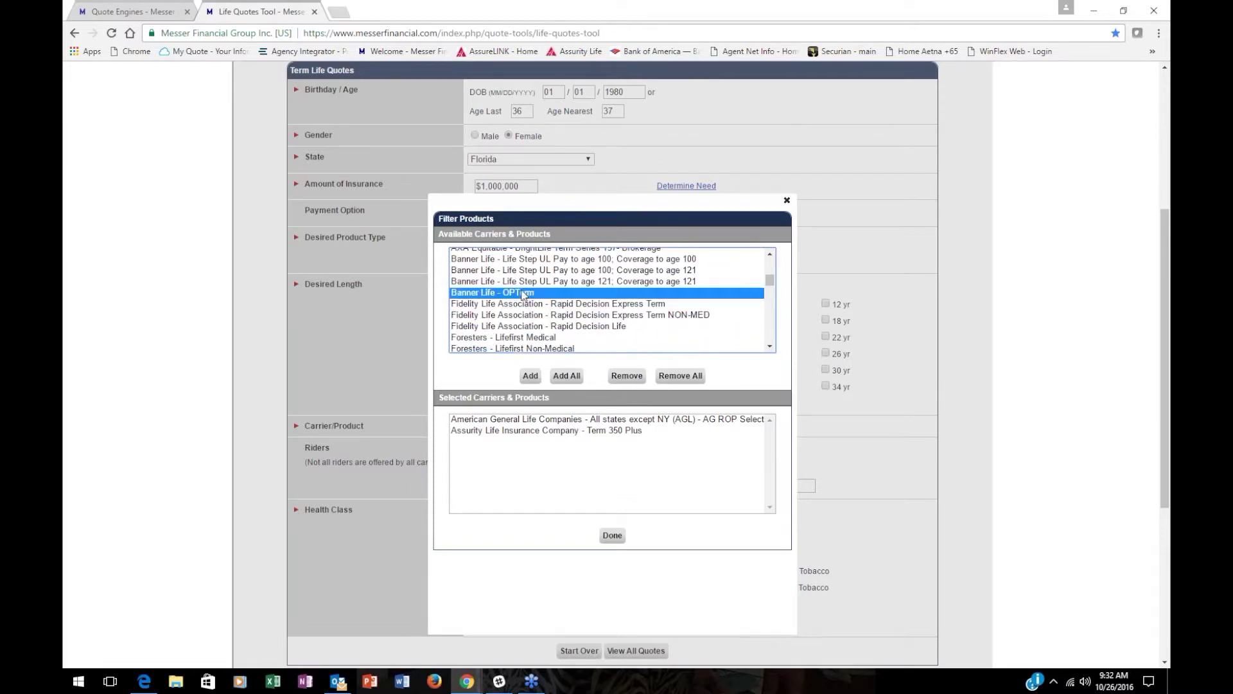
pyautogui.click(531, 377)
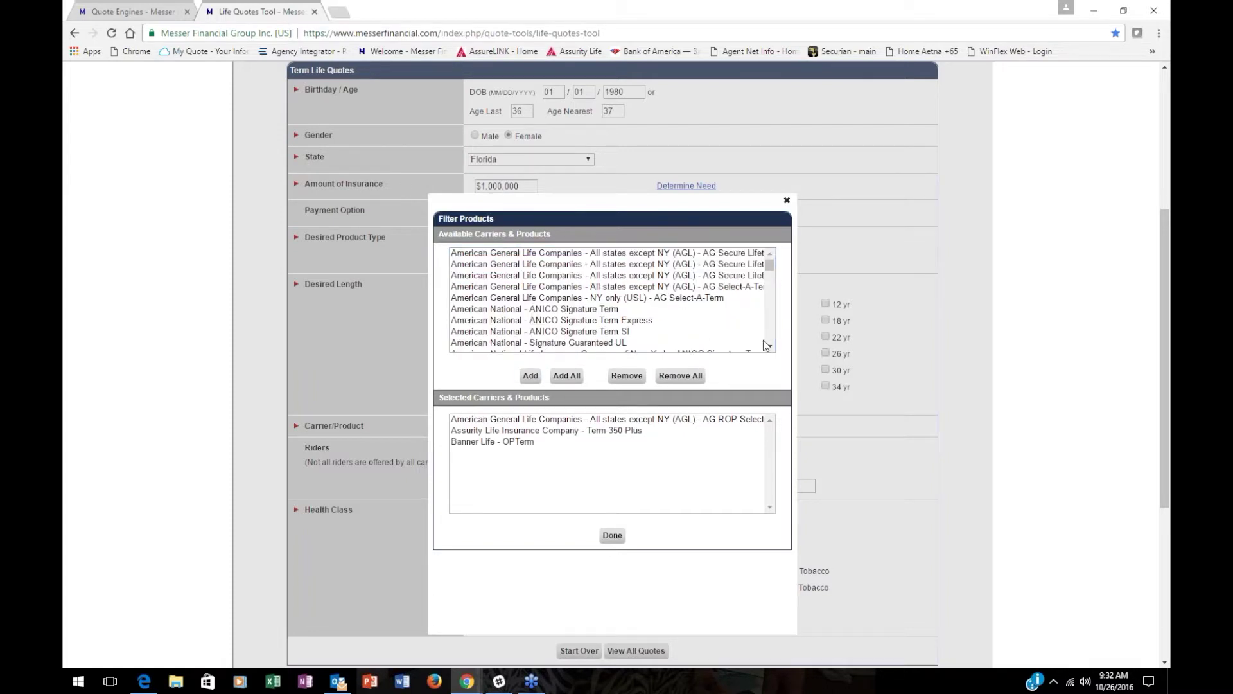
# Add Protective Life - Protective - Advantage Choice UL 2/16 to the selected carriers and products, and finish the selection.
pyautogui.moveTo(769, 348); pyautogui.dragTo(769, 320)
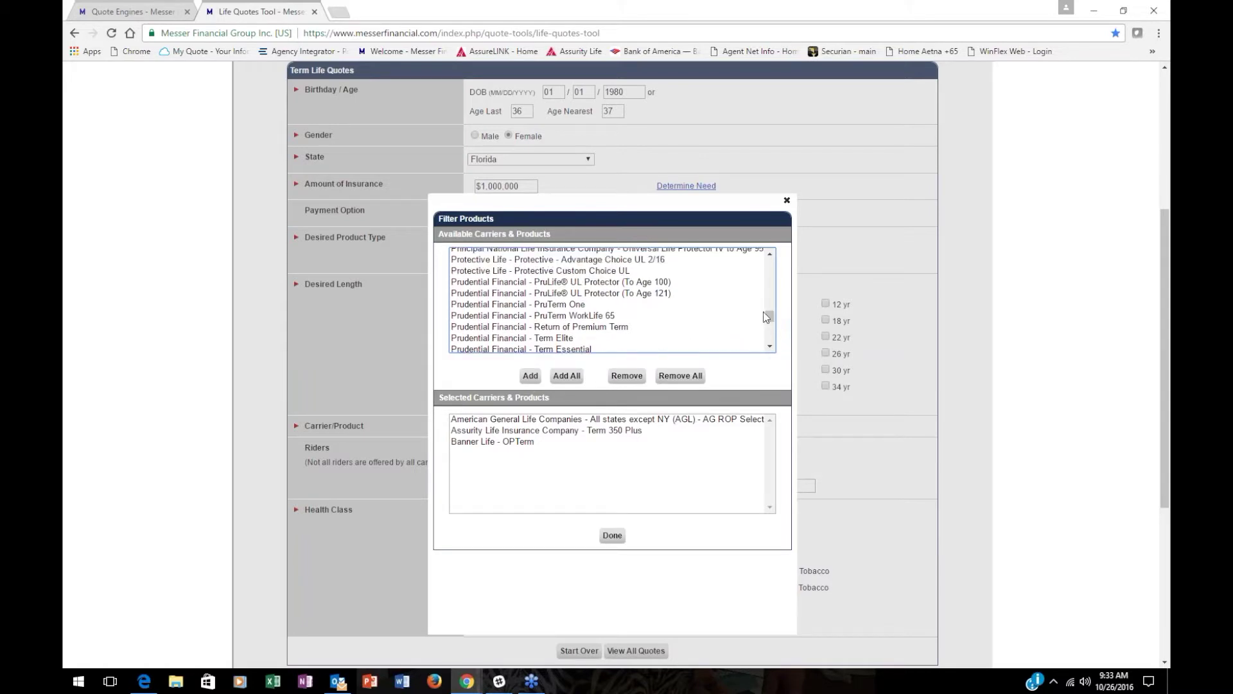
pyautogui.click(770, 254)
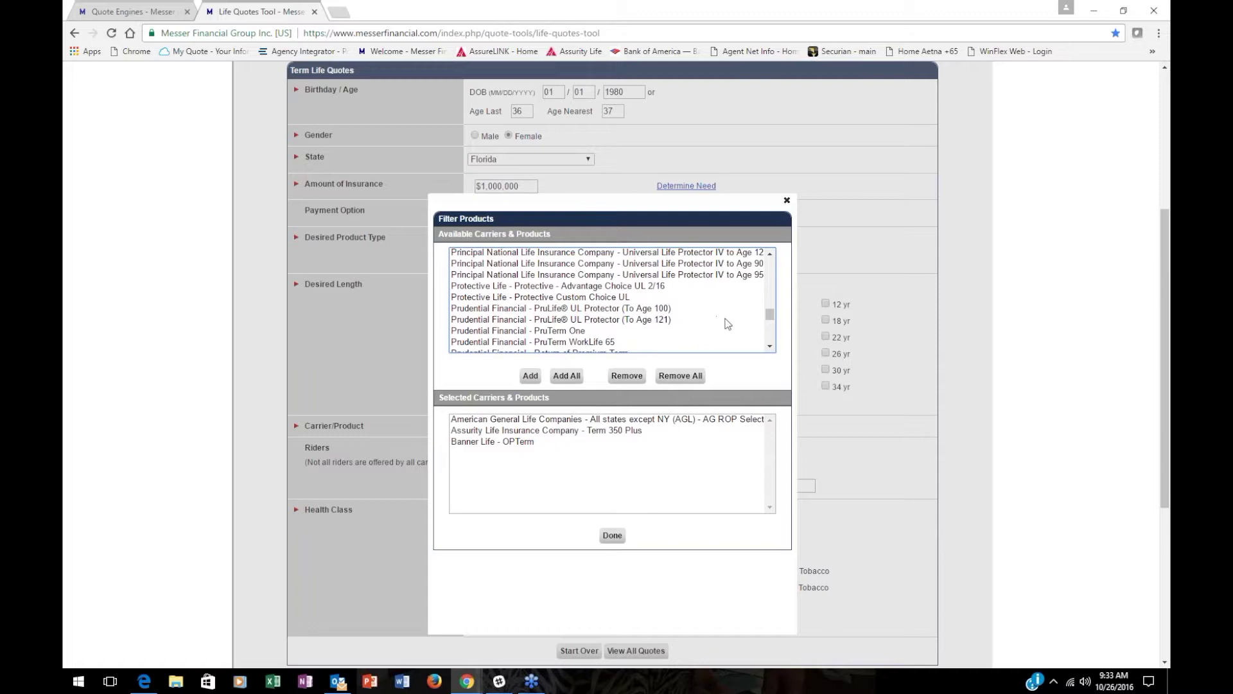
pyautogui.click(627, 288)
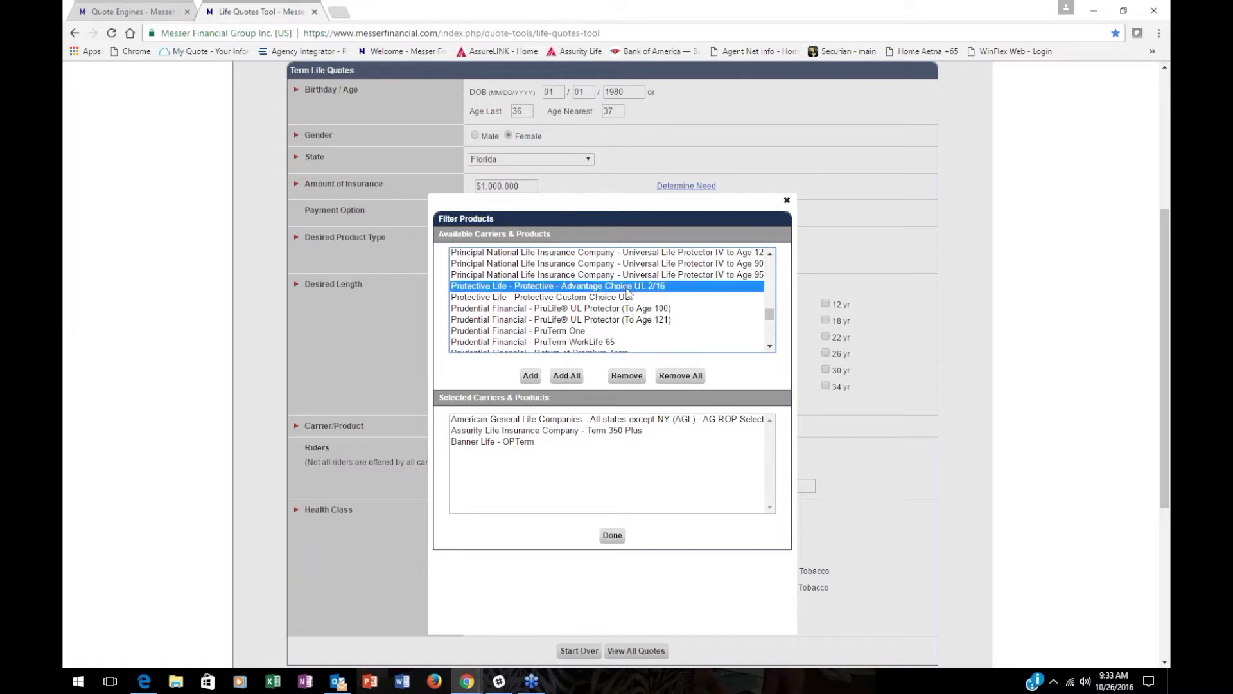
pyautogui.click(531, 376)
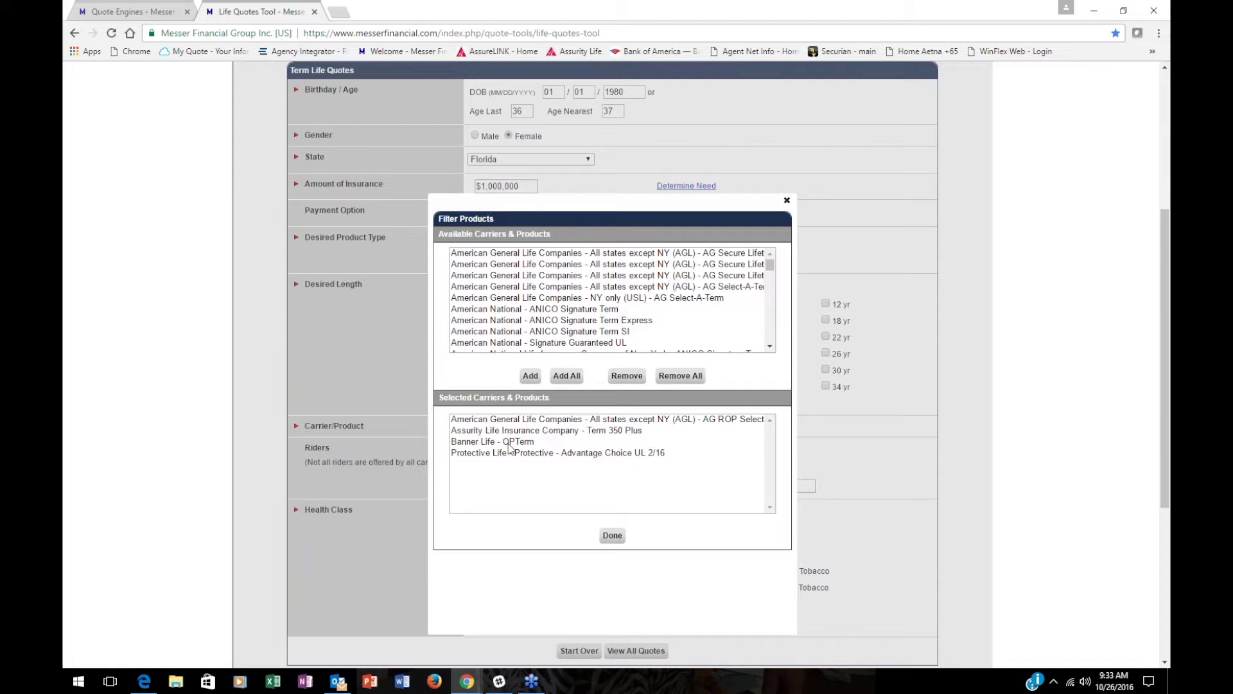
pyautogui.click(614, 541)
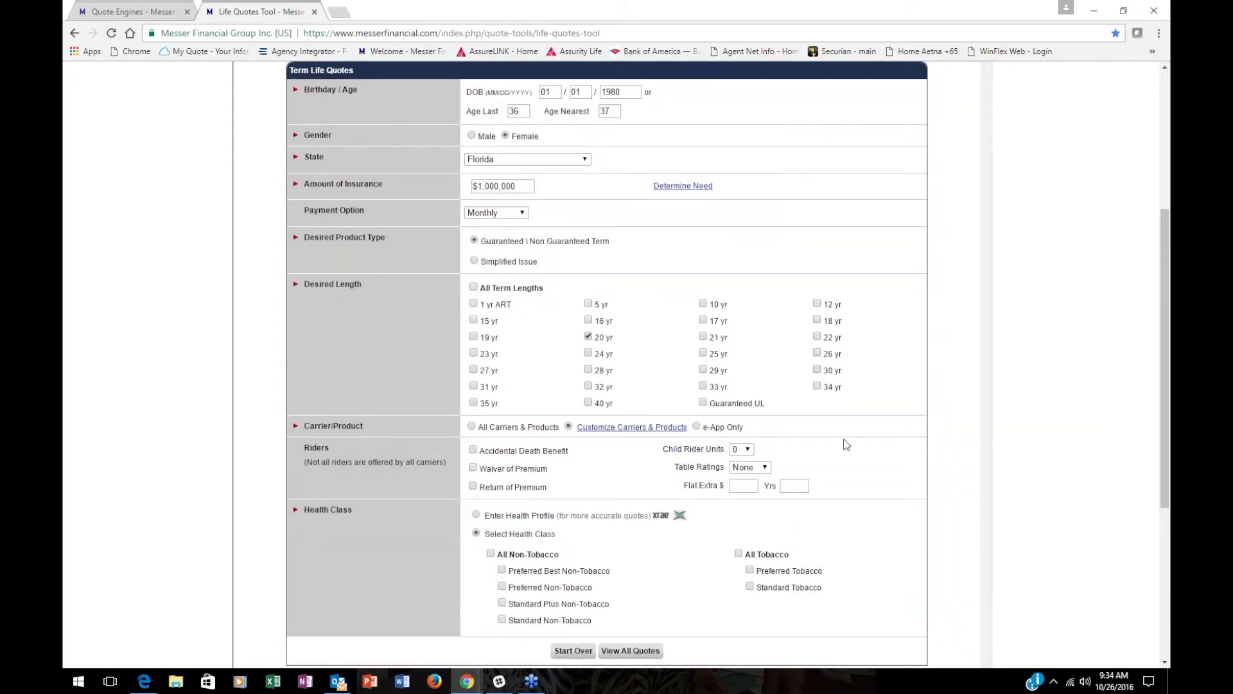
# Set the Child Rider Units for the quote to 25.
pyautogui.scroll(-2, 854, 460)
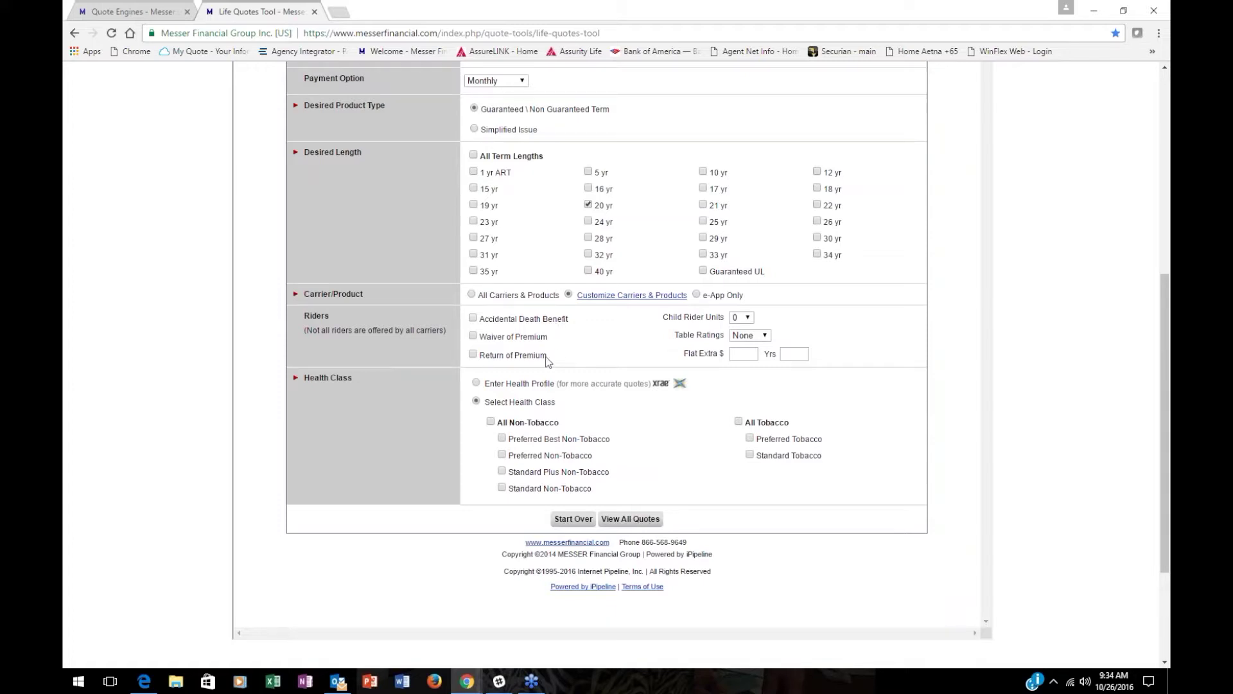
pyautogui.click(748, 317)
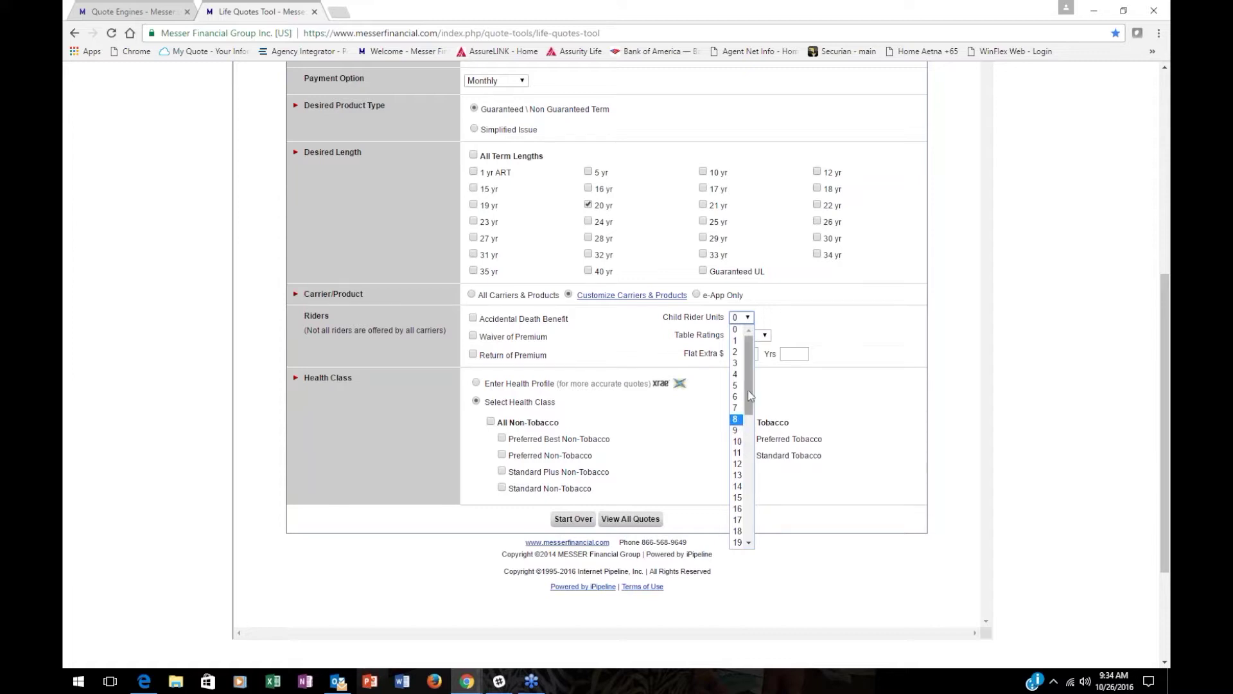
pyautogui.moveTo(749, 395); pyautogui.dragTo(746, 441)
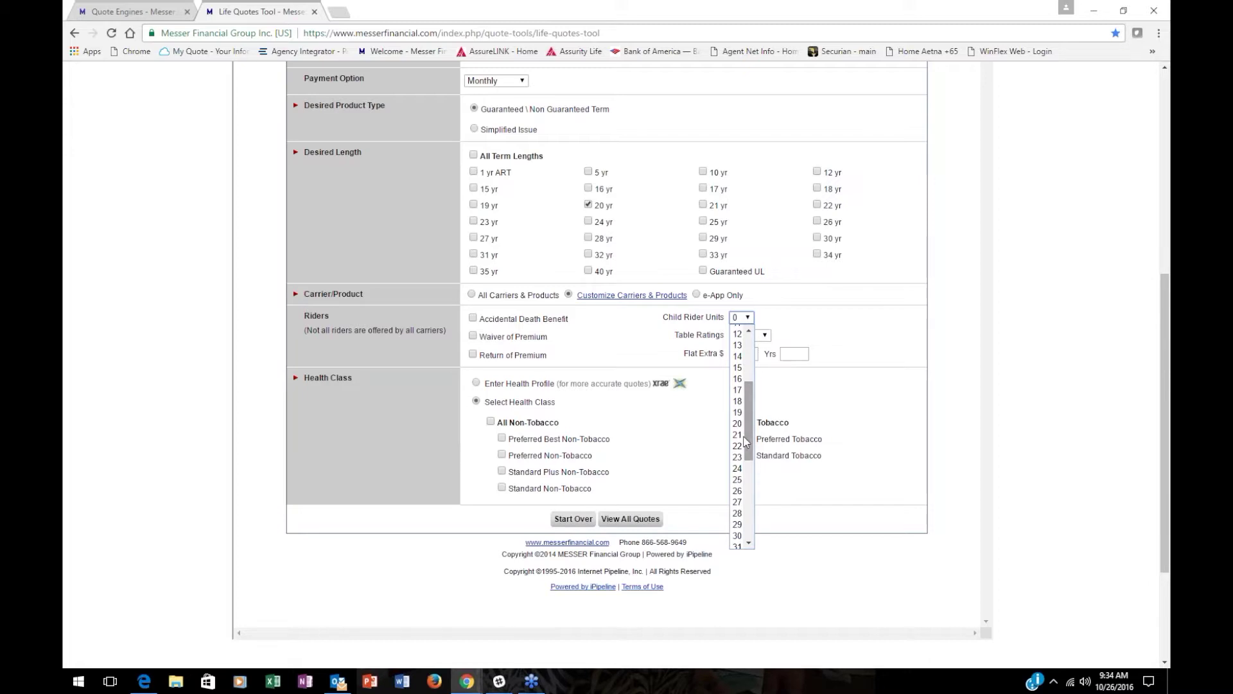
pyautogui.click(737, 479)
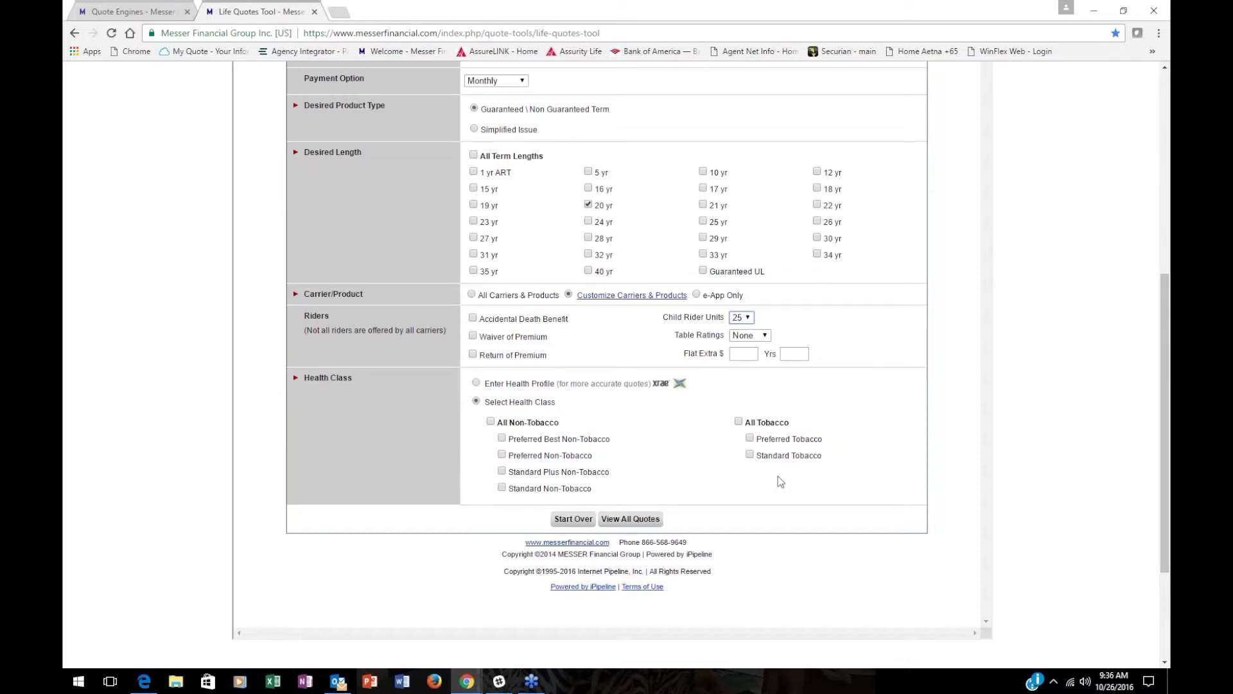
# Review the available Table Ratings, leaving the rating at None, and look over the completed quote form.
pyautogui.click(766, 336)
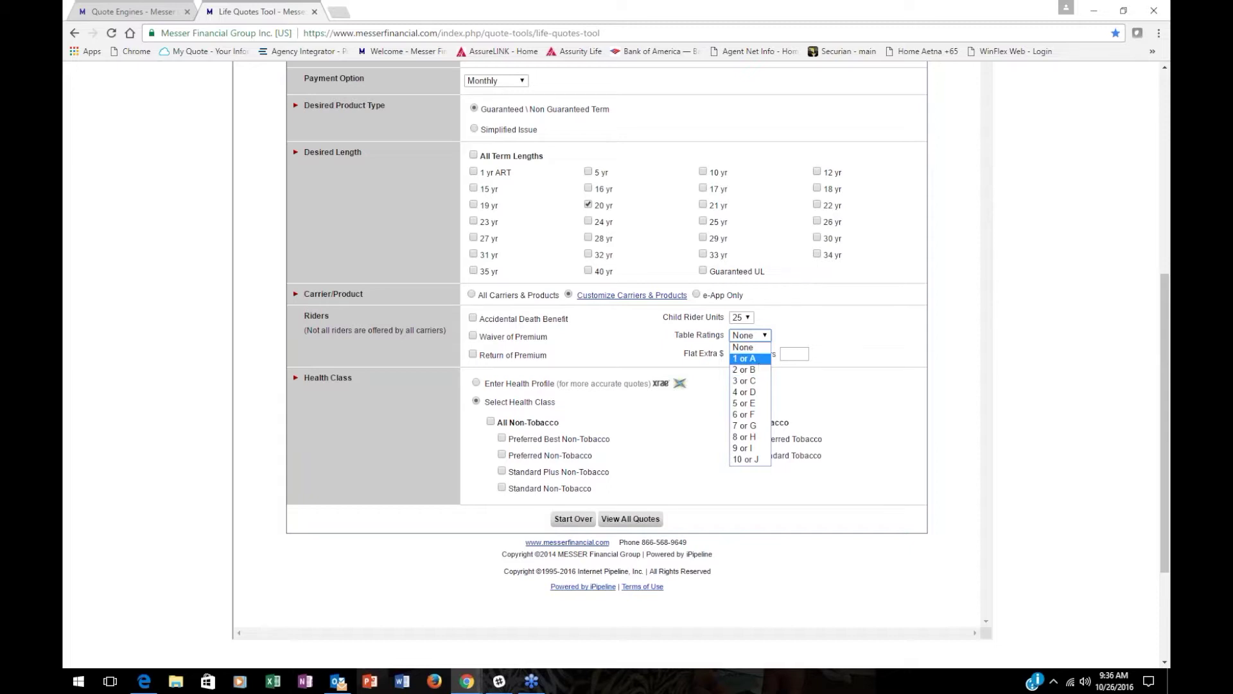
pyautogui.press('Escape')
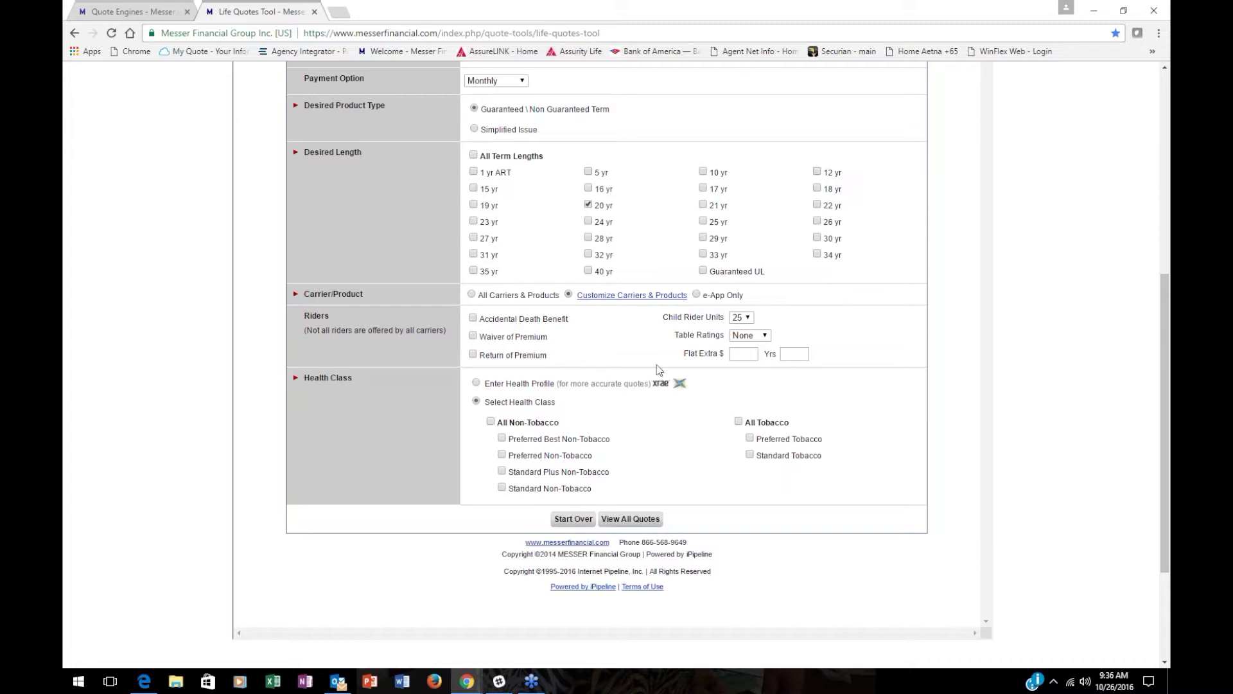
pyautogui.scroll(1, 610, 383)
pyautogui.scroll(2, 608, 392)
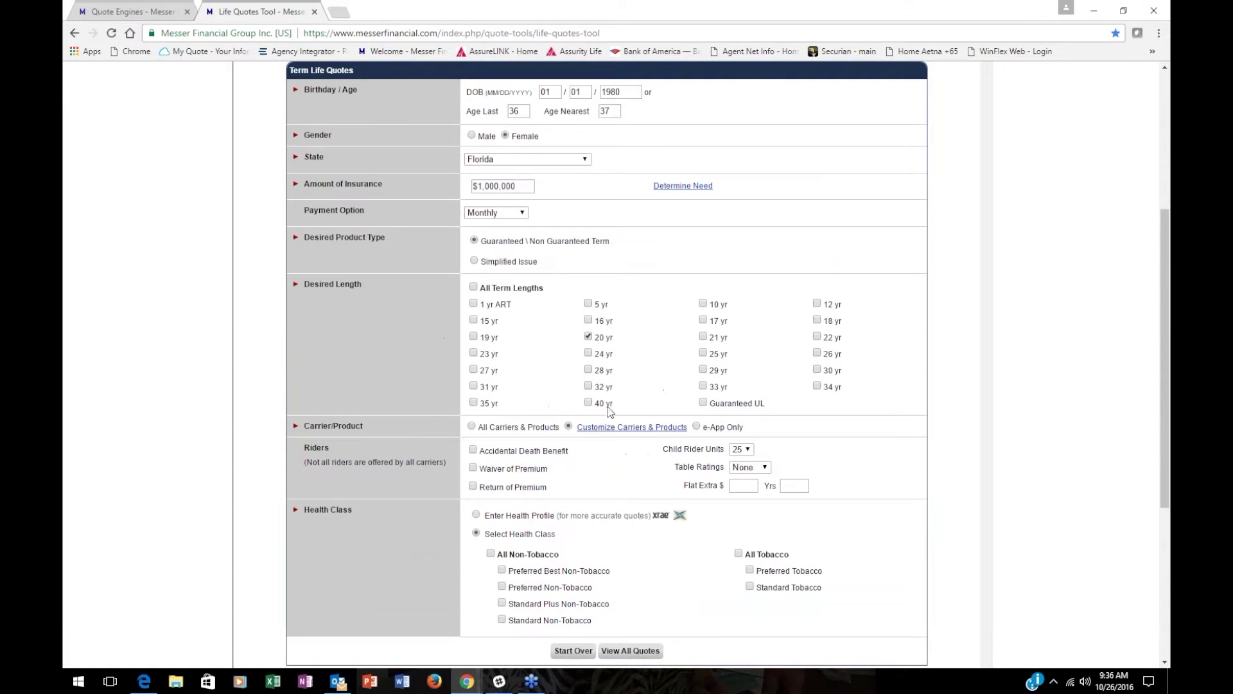
pyautogui.scroll(-1, 608, 407)
pyautogui.scroll(-1, 608, 407)
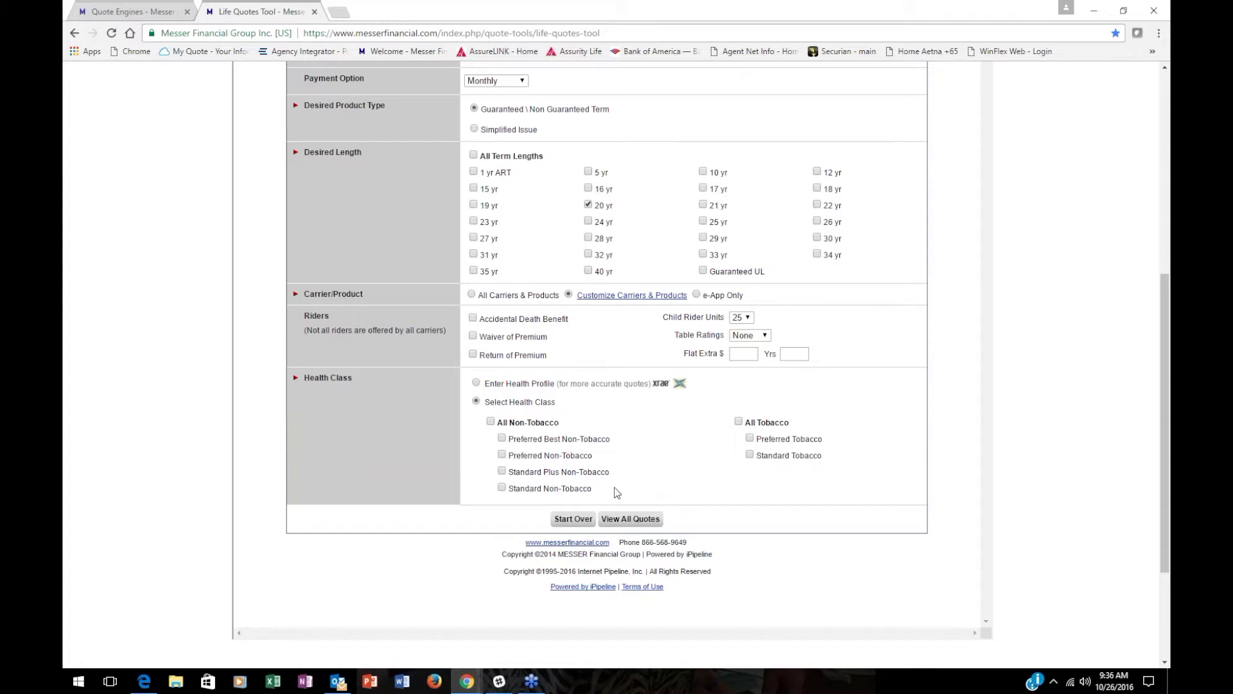
# Choose the Standard Plus Non-Tobacco health class and view all quotes.
pyautogui.click(593, 525)
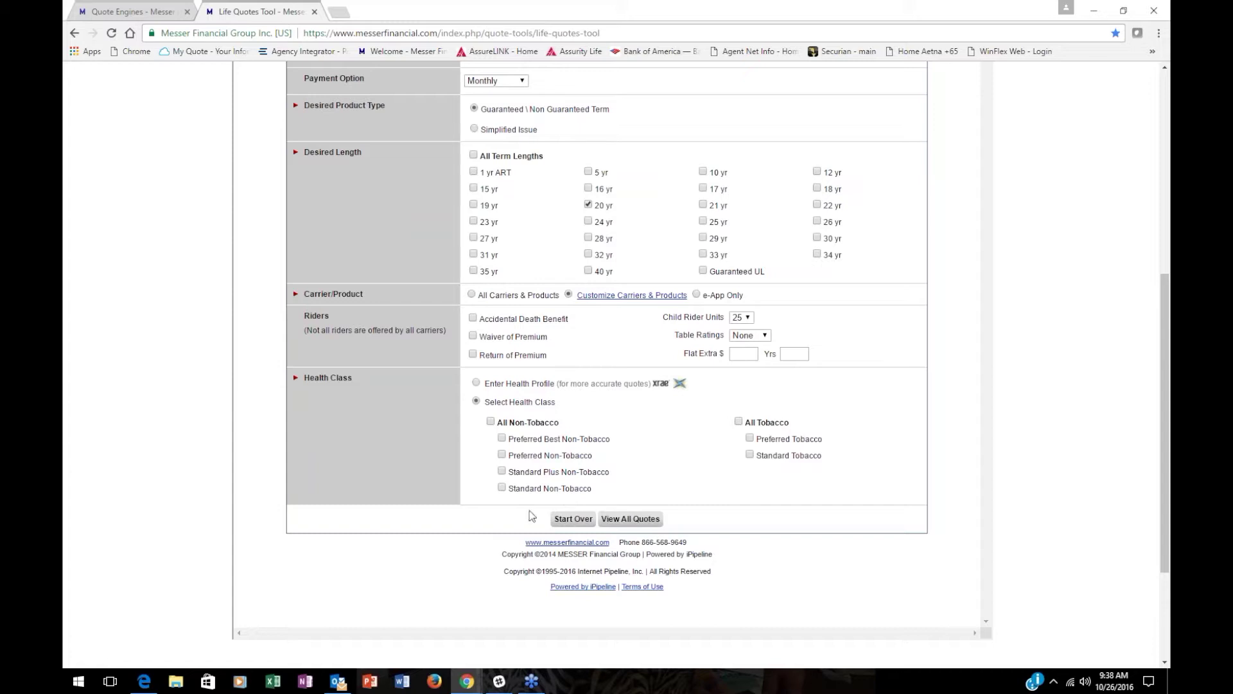
pyautogui.click(502, 472)
pyautogui.click(626, 525)
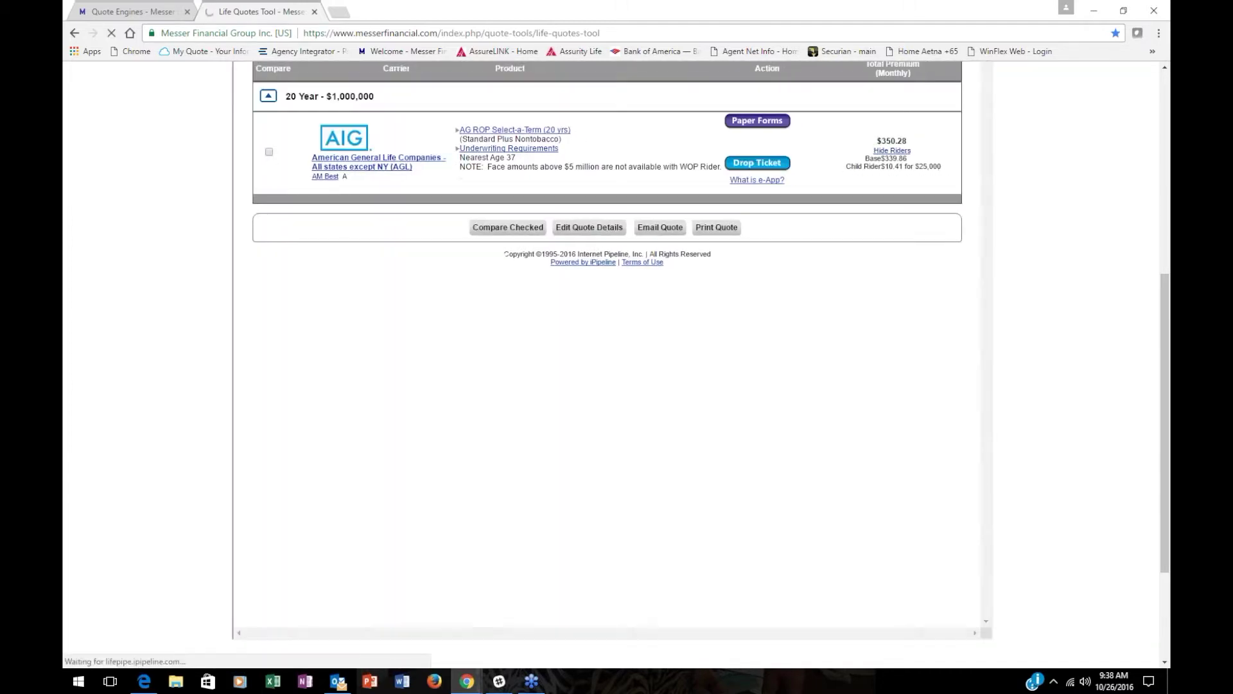
pyautogui.scroll(1, 607, 193)
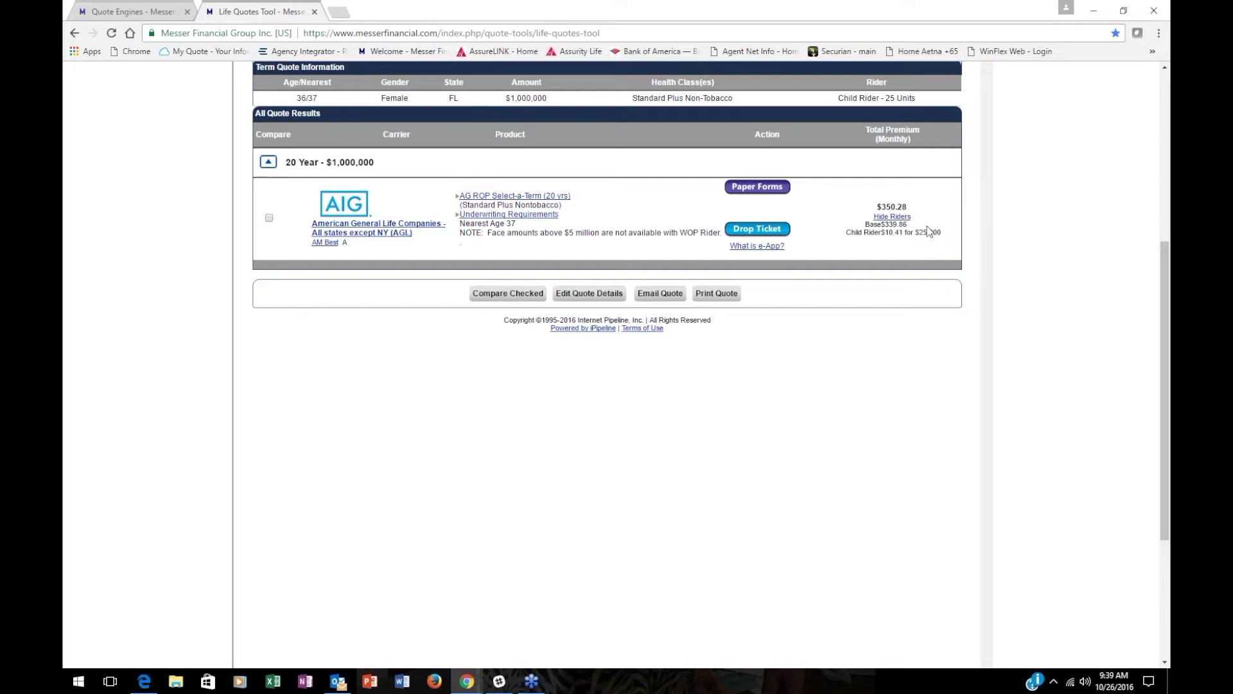
# Edit the quote details to set Child Rider Units to 10, and view all quotes again.
pyautogui.click(597, 301)
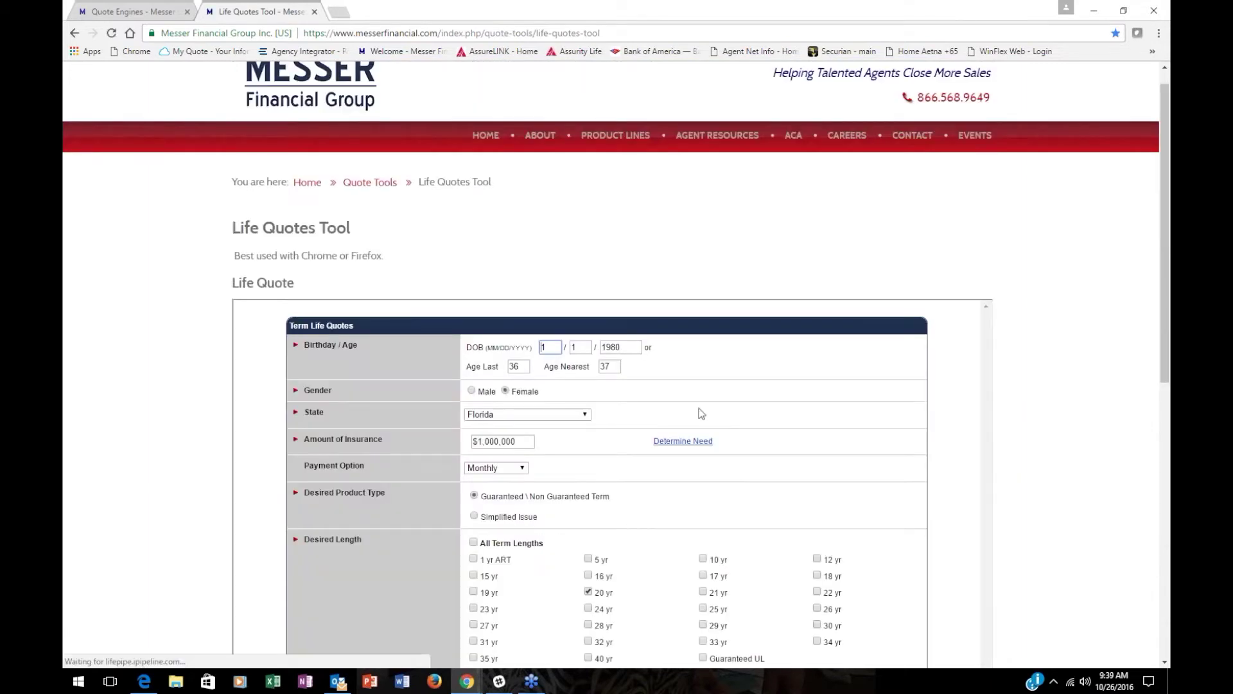
pyautogui.scroll(-4, 700, 411)
pyautogui.scroll(-2, 700, 412)
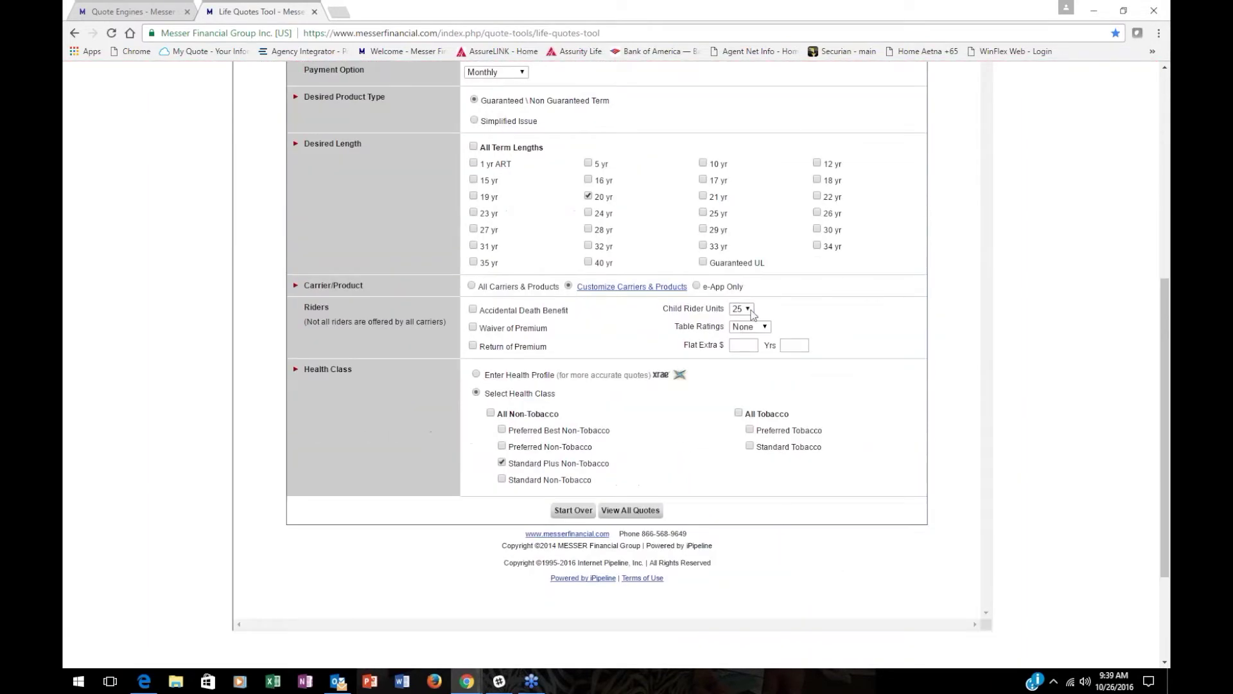
pyautogui.click(742, 308)
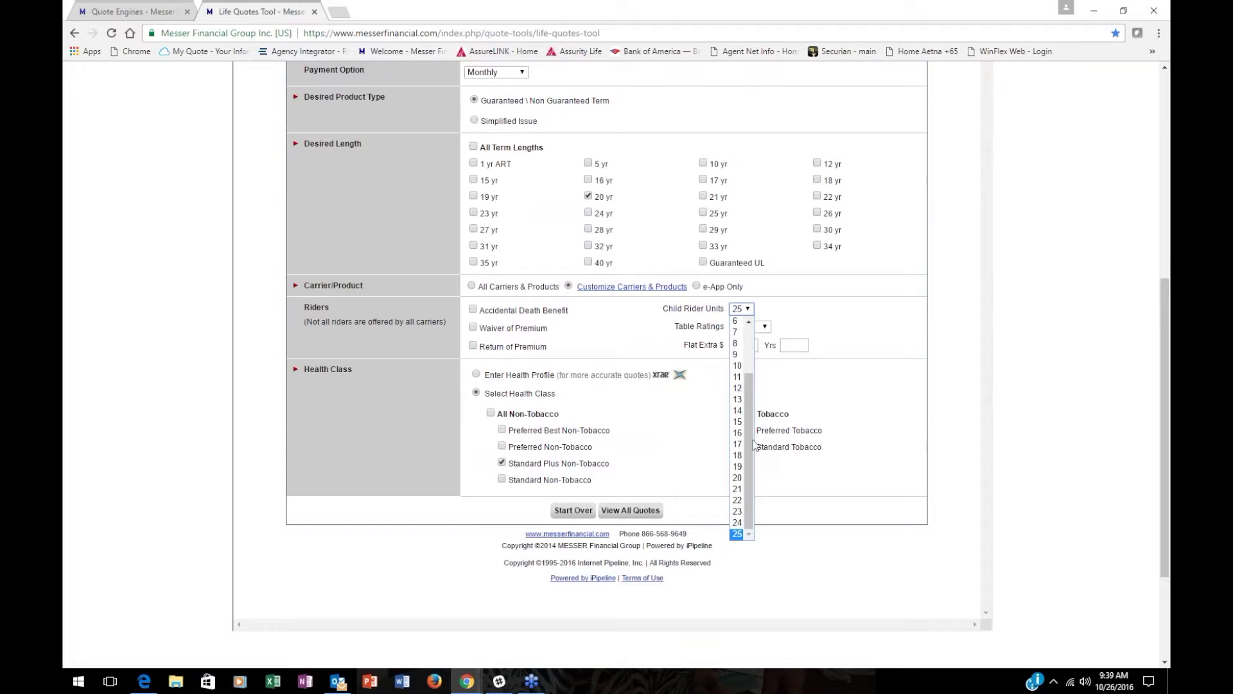
pyautogui.click(739, 366)
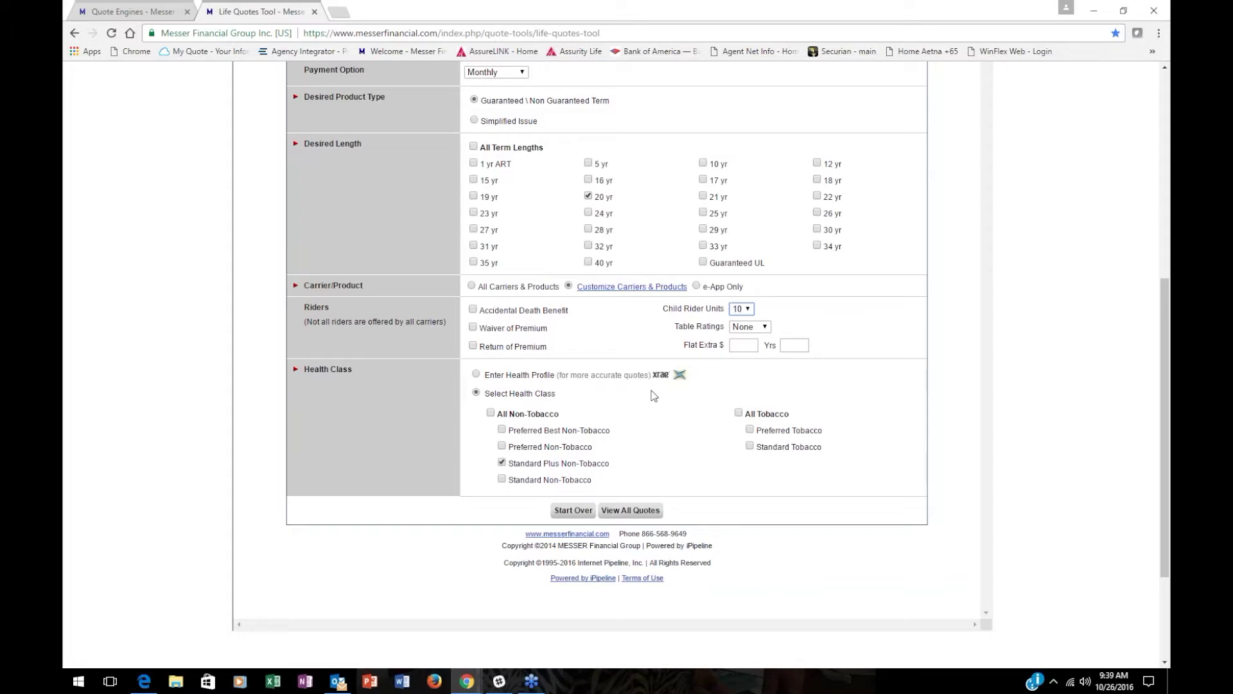
pyautogui.click(635, 511)
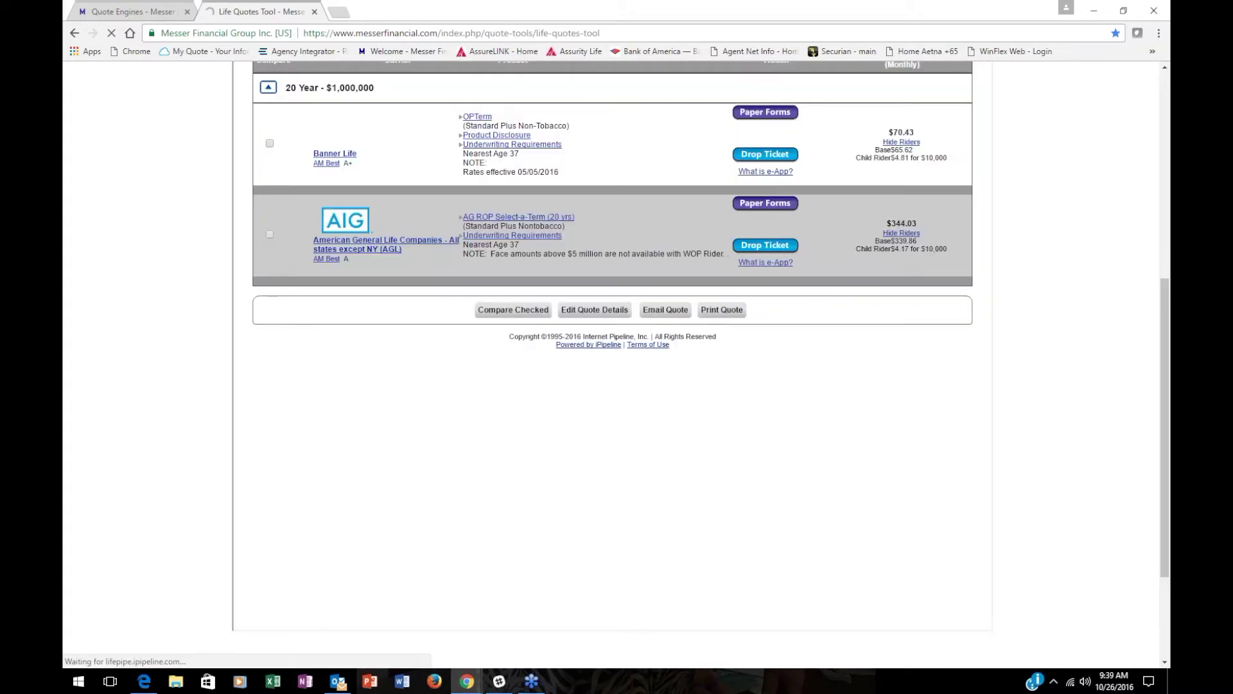
pyautogui.scroll(2, 765, 416)
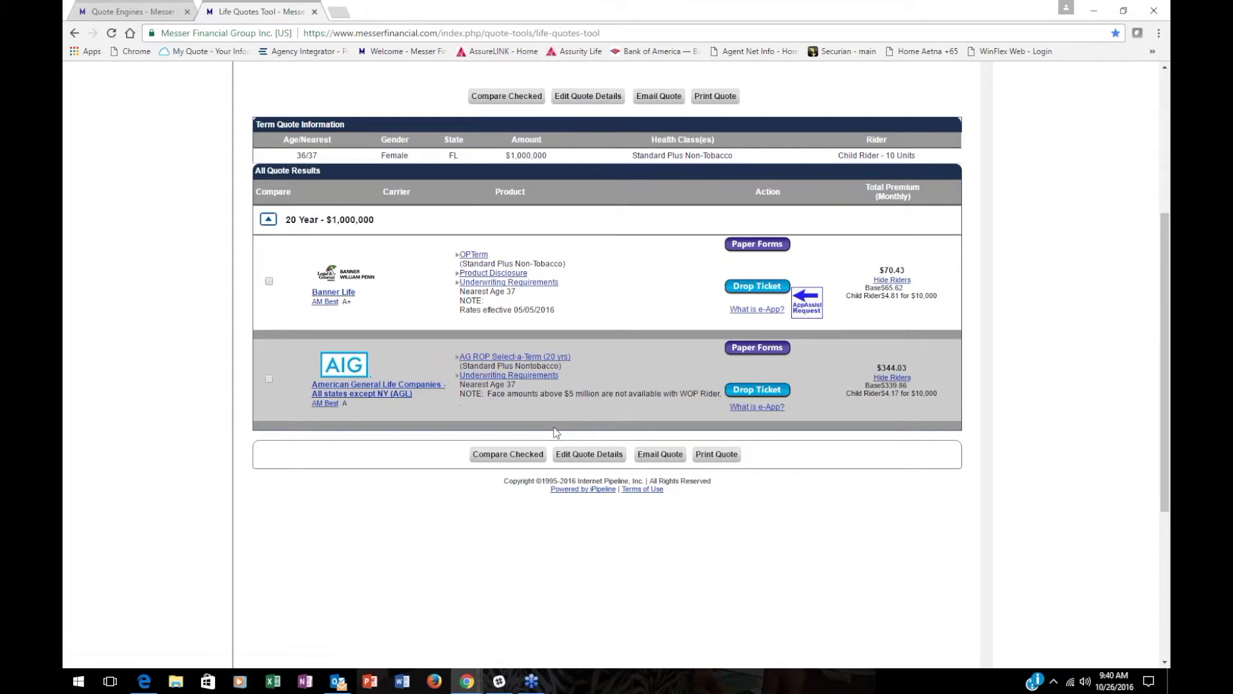
# Reopen the quote details and remove the Protective Life, Banner Life, Assurity and American General products from the customized selection, closing the product filter.
pyautogui.click(600, 458)
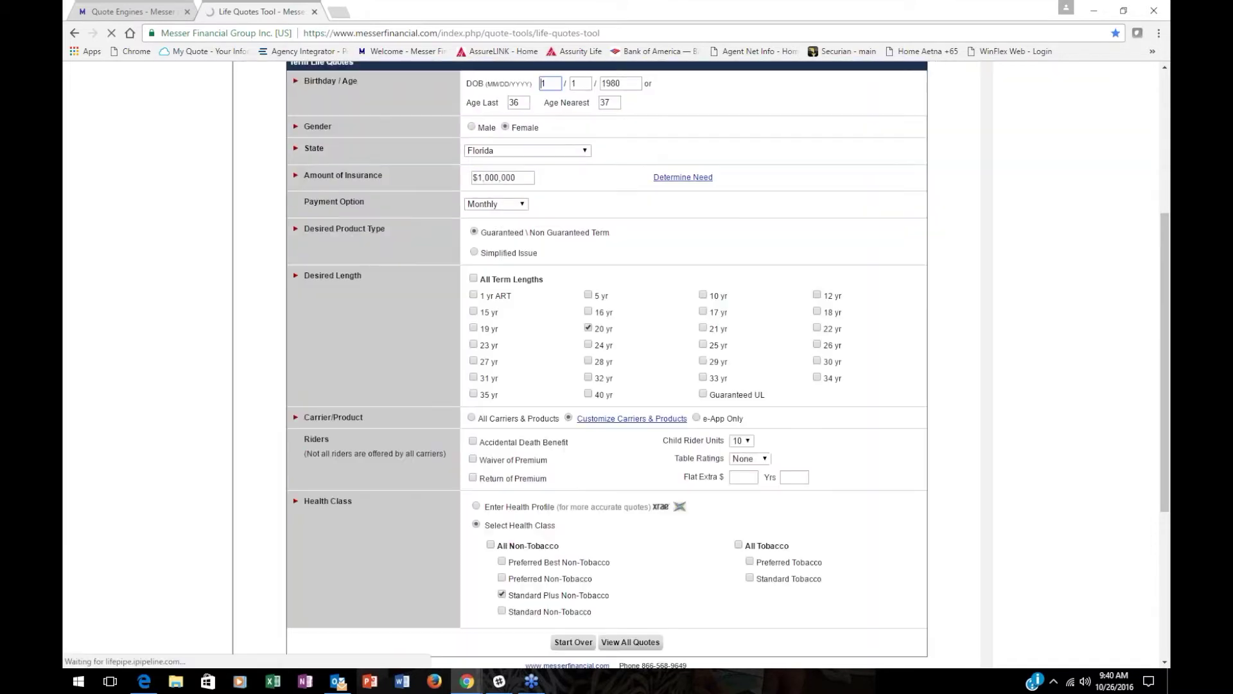
pyautogui.click(607, 421)
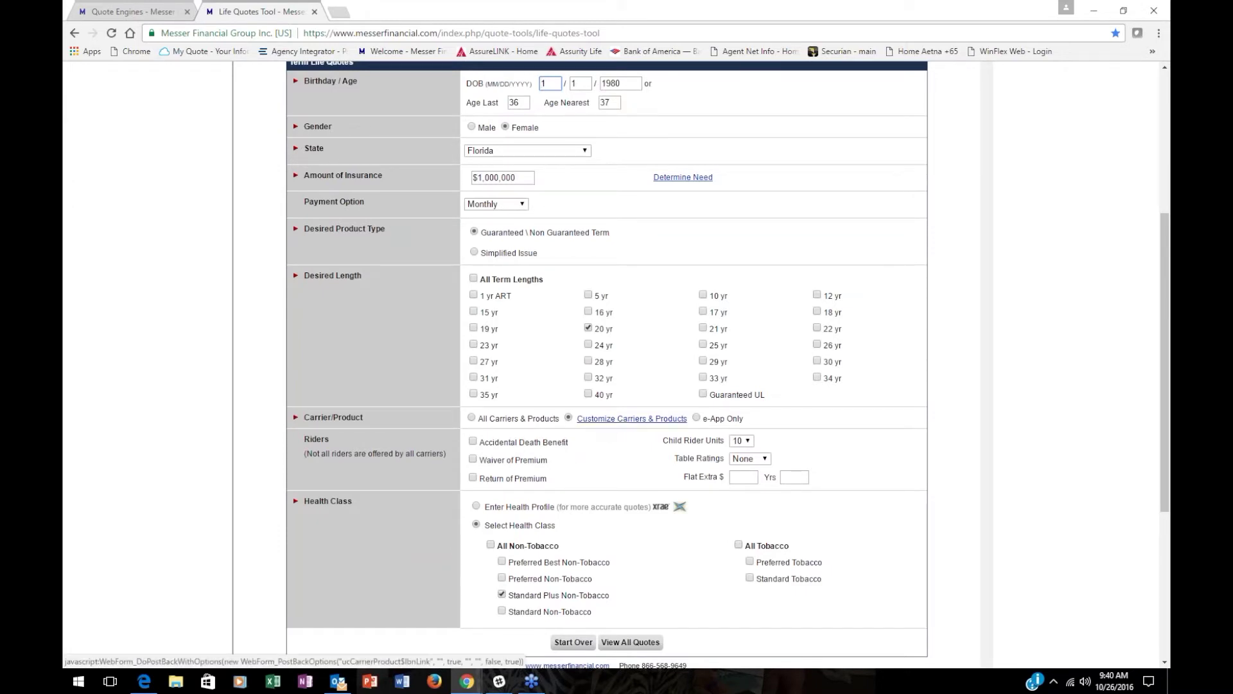
pyautogui.click(611, 421)
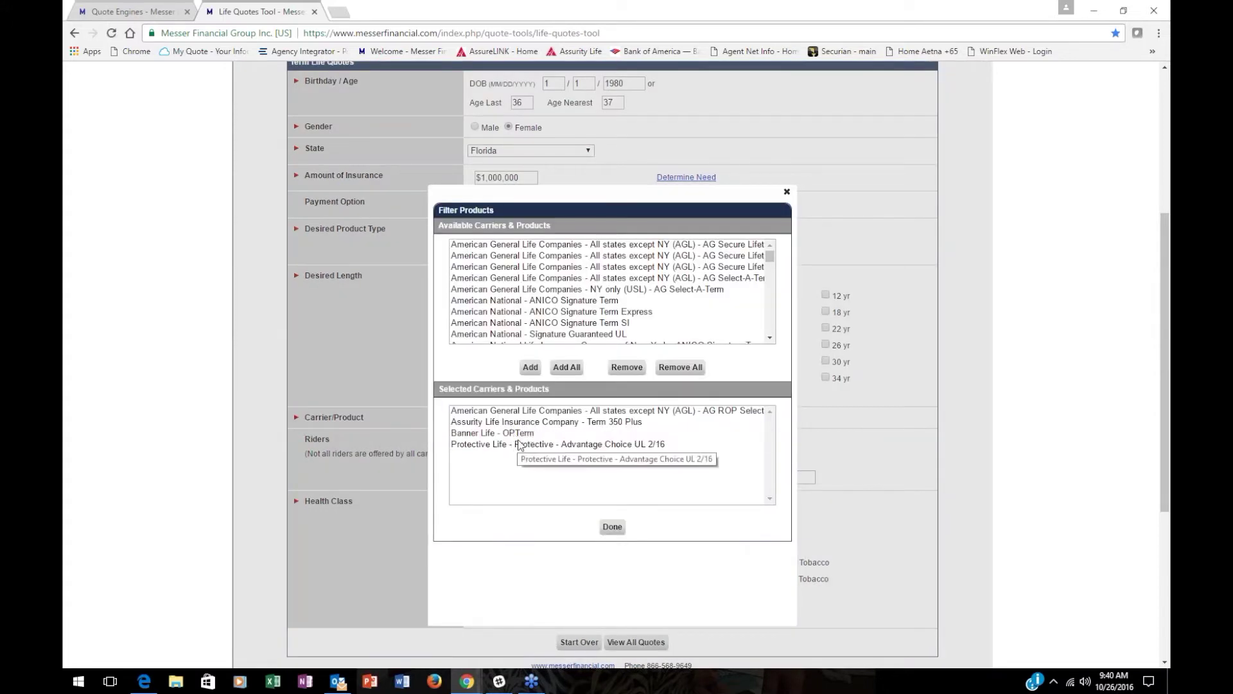
pyautogui.click(520, 446)
pyautogui.click(628, 369)
pyautogui.click(512, 433)
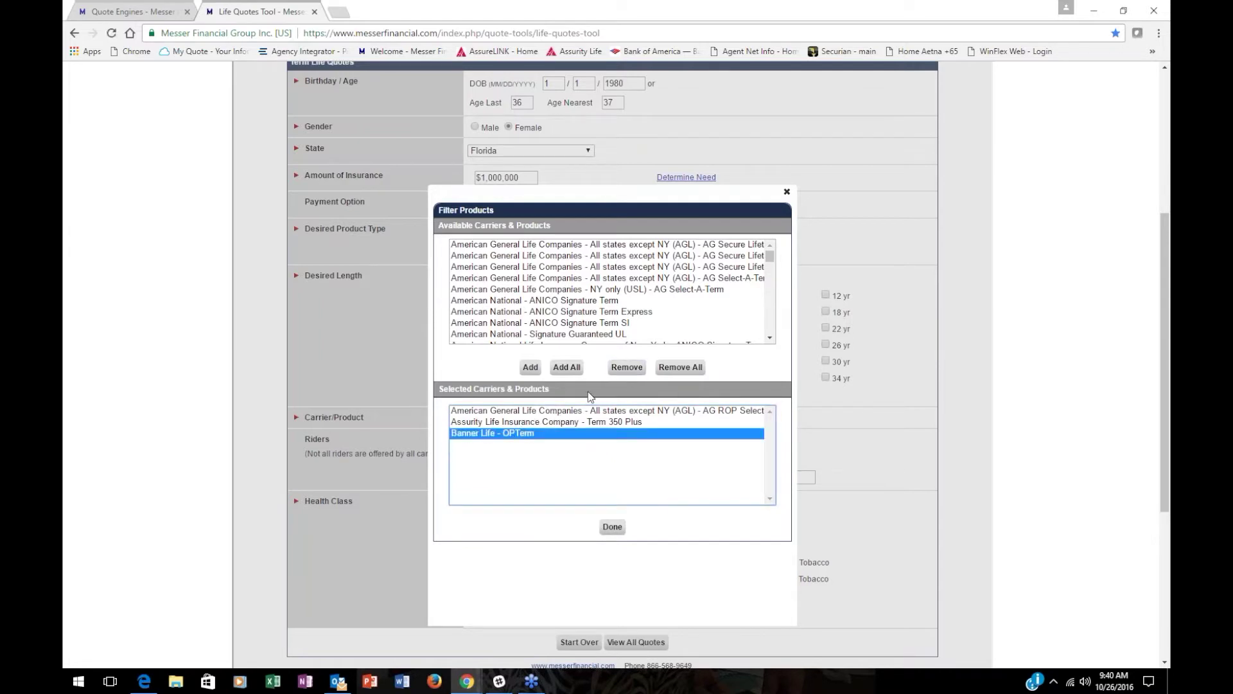
pyautogui.click(628, 368)
pyautogui.click(596, 424)
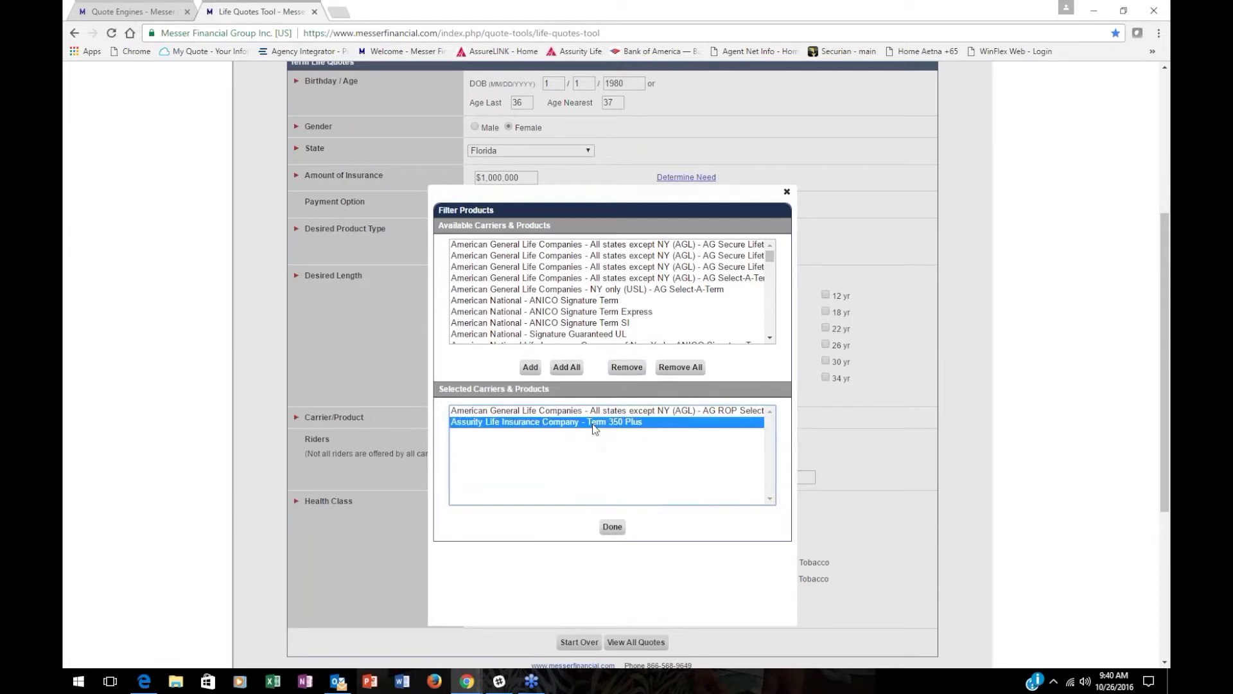
pyautogui.click(628, 368)
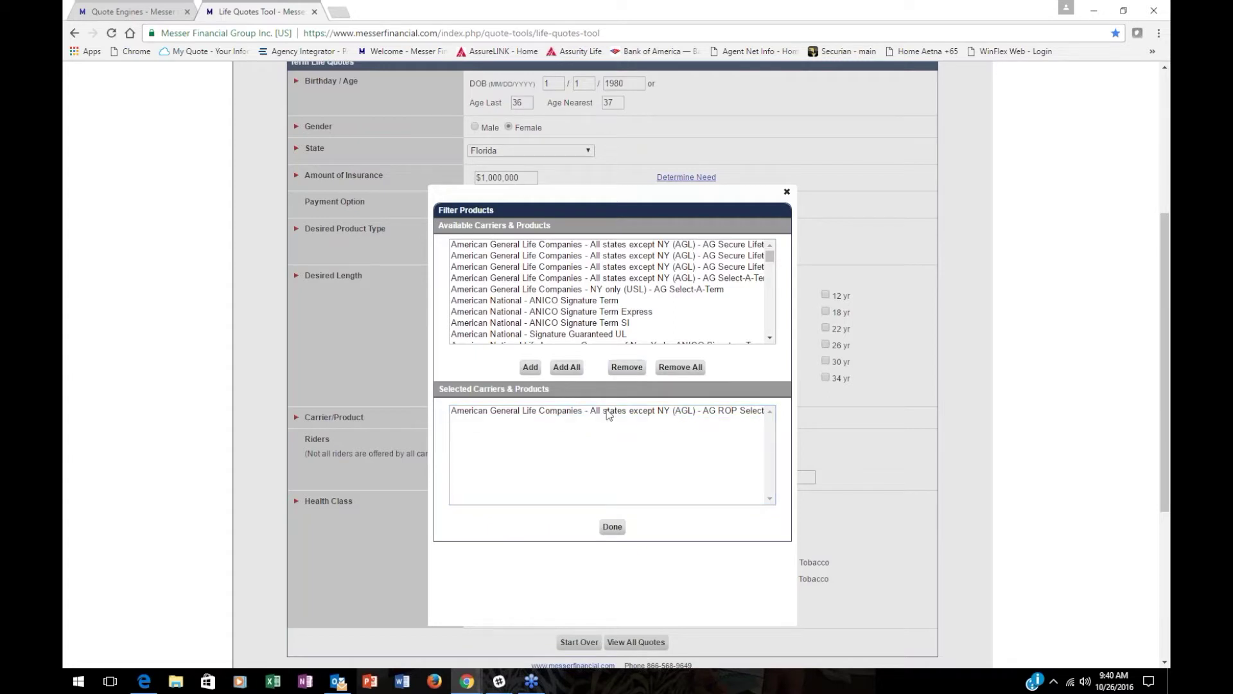
pyautogui.click(621, 372)
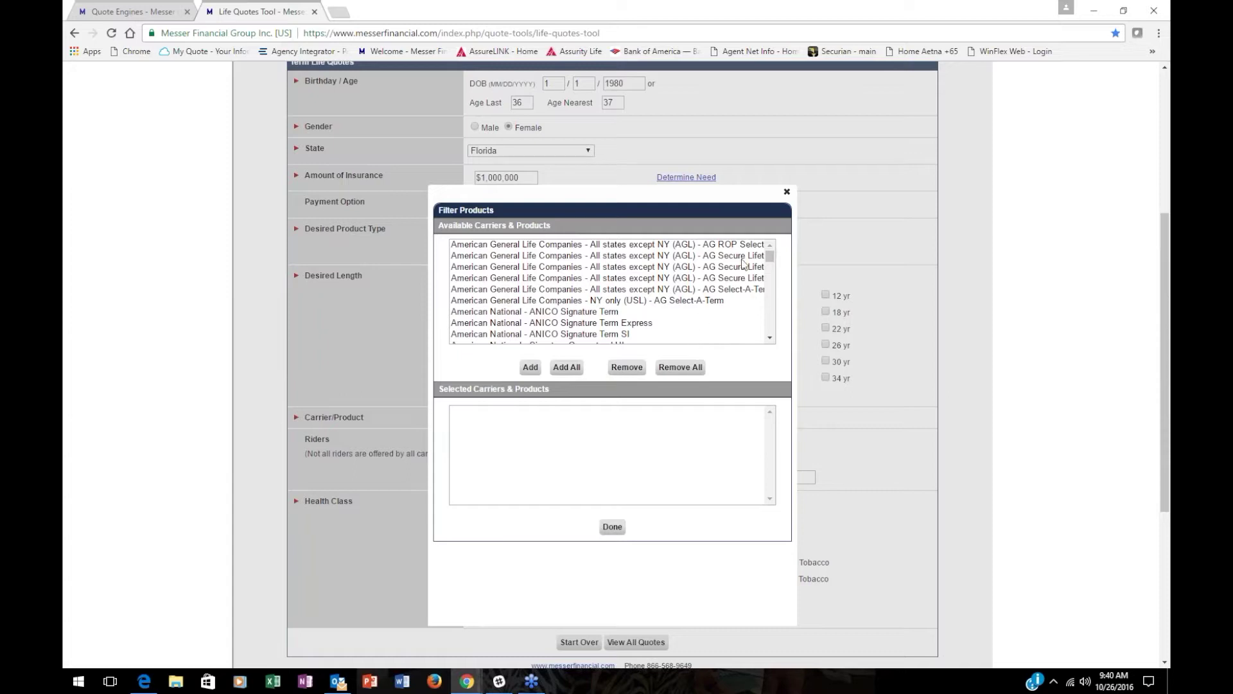
pyautogui.click(786, 192)
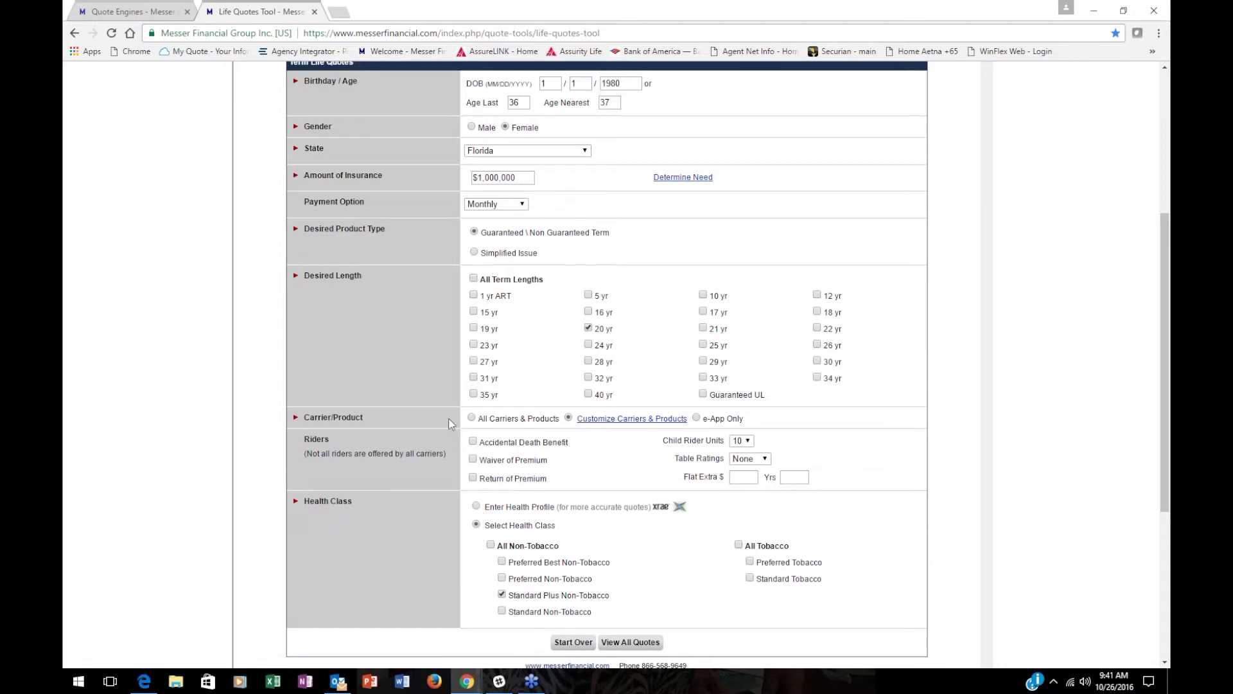
# Switch the quote to All Carriers & Products, view all quotes and look through the 20-year results.
pyautogui.click(471, 418)
pyautogui.click(632, 643)
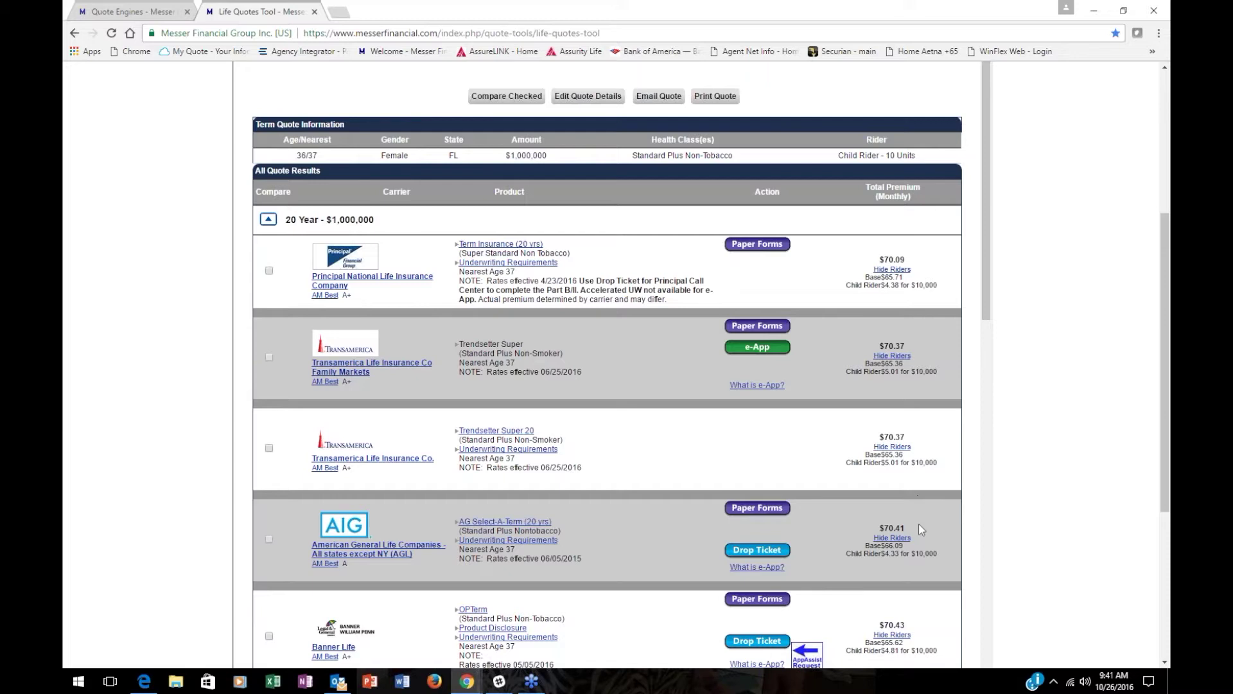
pyautogui.scroll(-2, 920, 539)
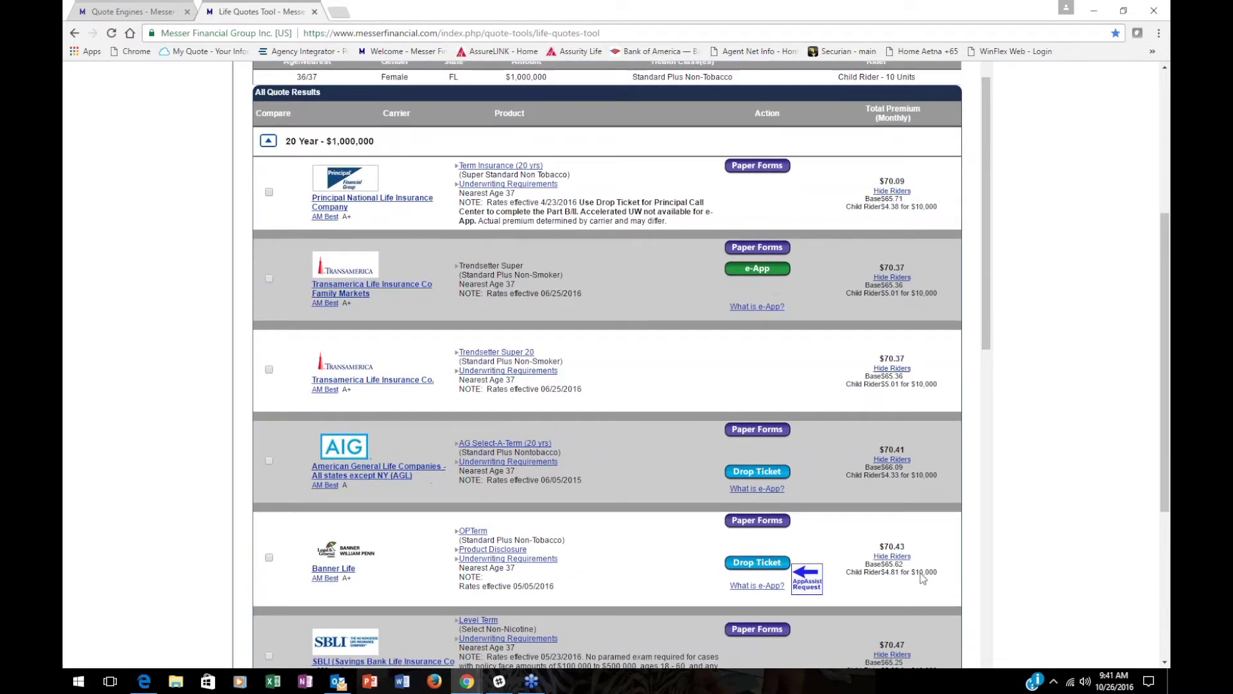
pyautogui.scroll(-3, 923, 578)
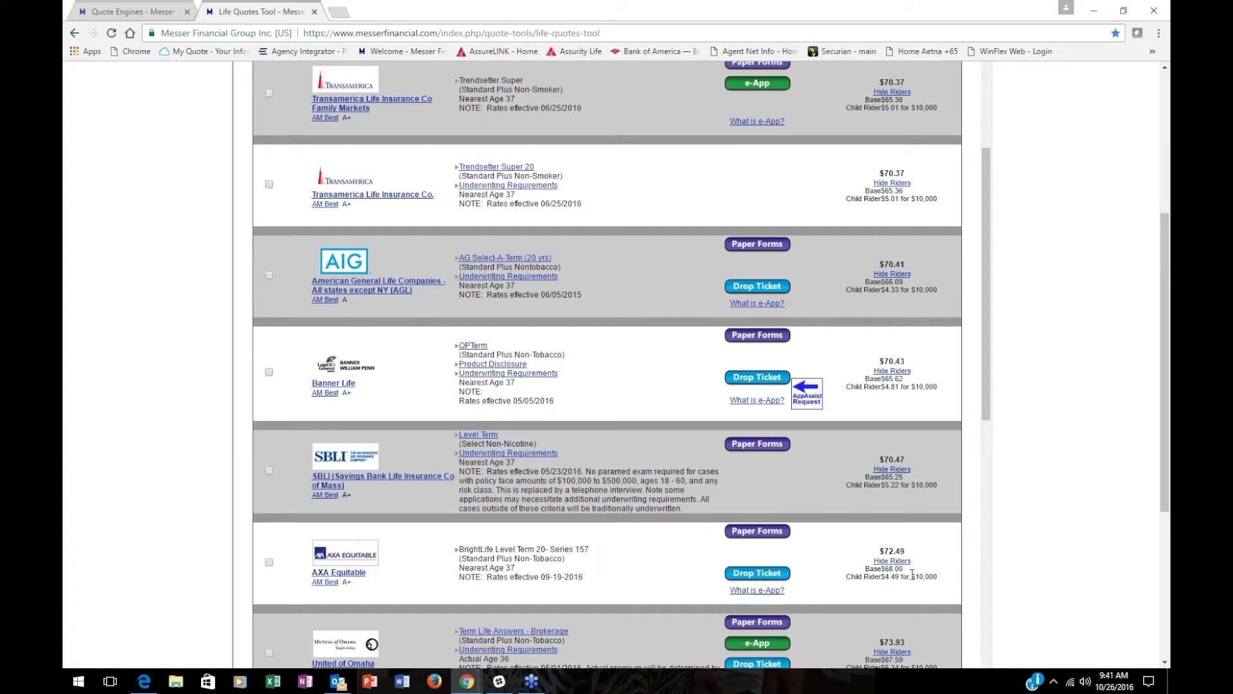
pyautogui.scroll(10, 785, 550)
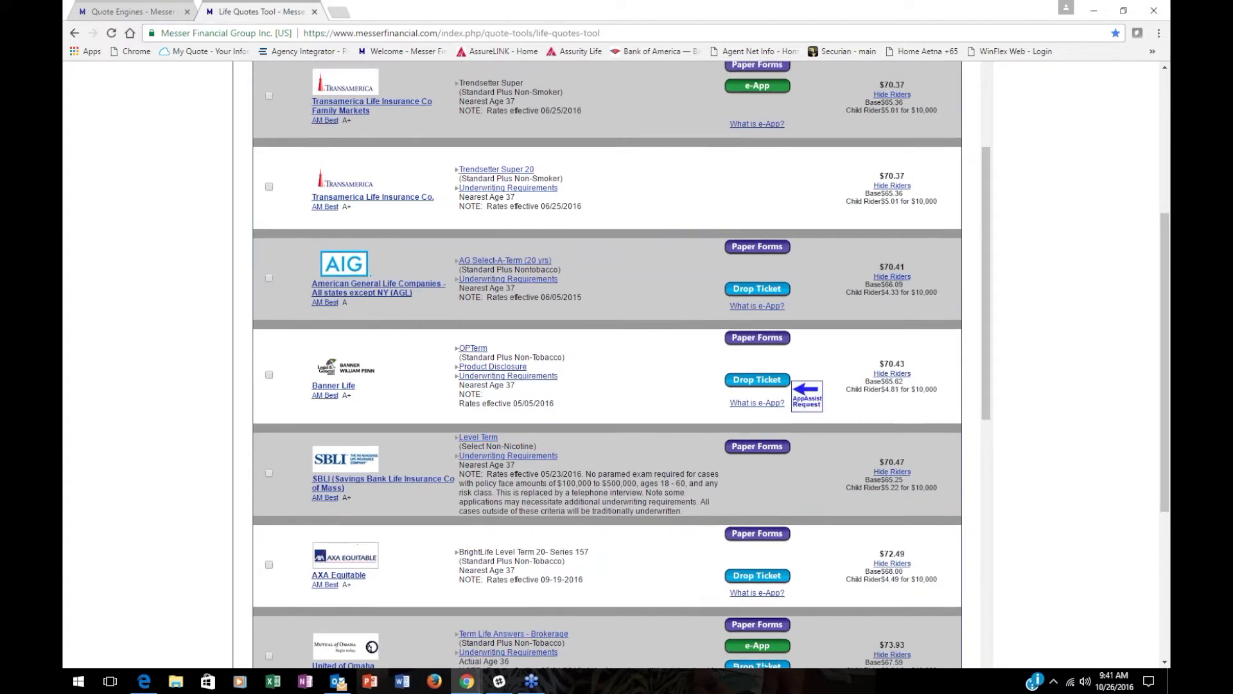
pyautogui.scroll(-4, 608, 463)
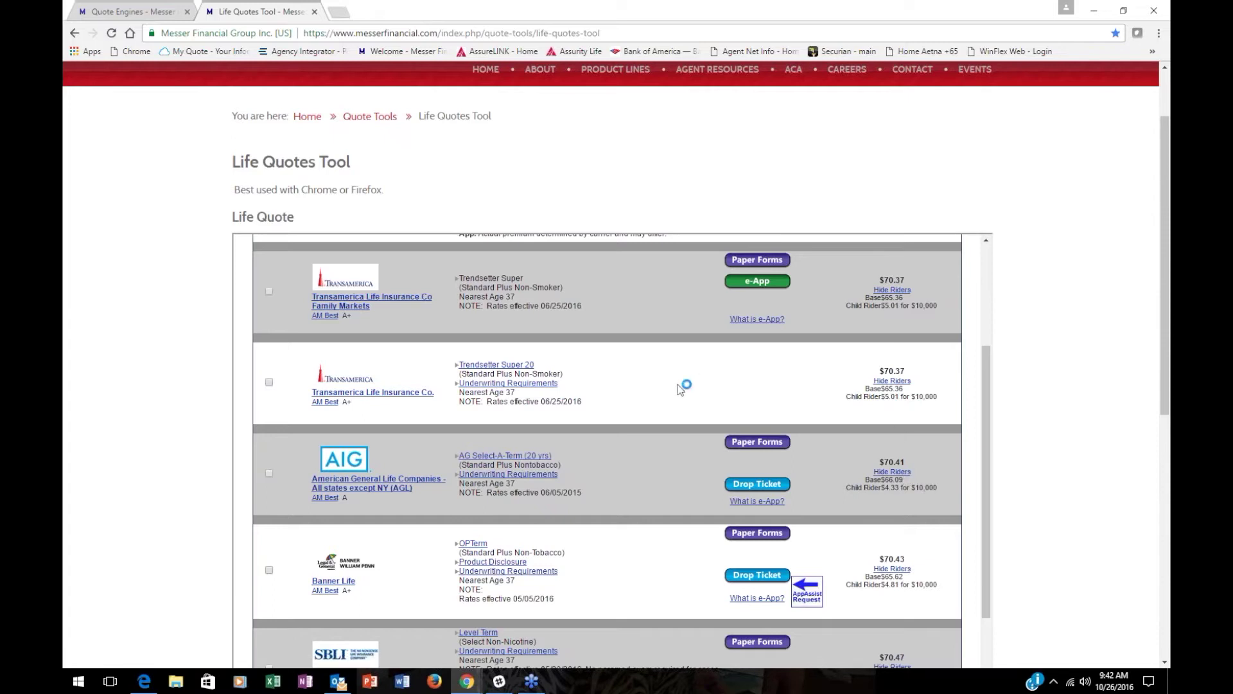
# Look over the 20-year quotes, view the paper forms for the Transamerica Family Markets Trendsetter Super quote, and close the forms window.
pyautogui.scroll(2, 677, 384)
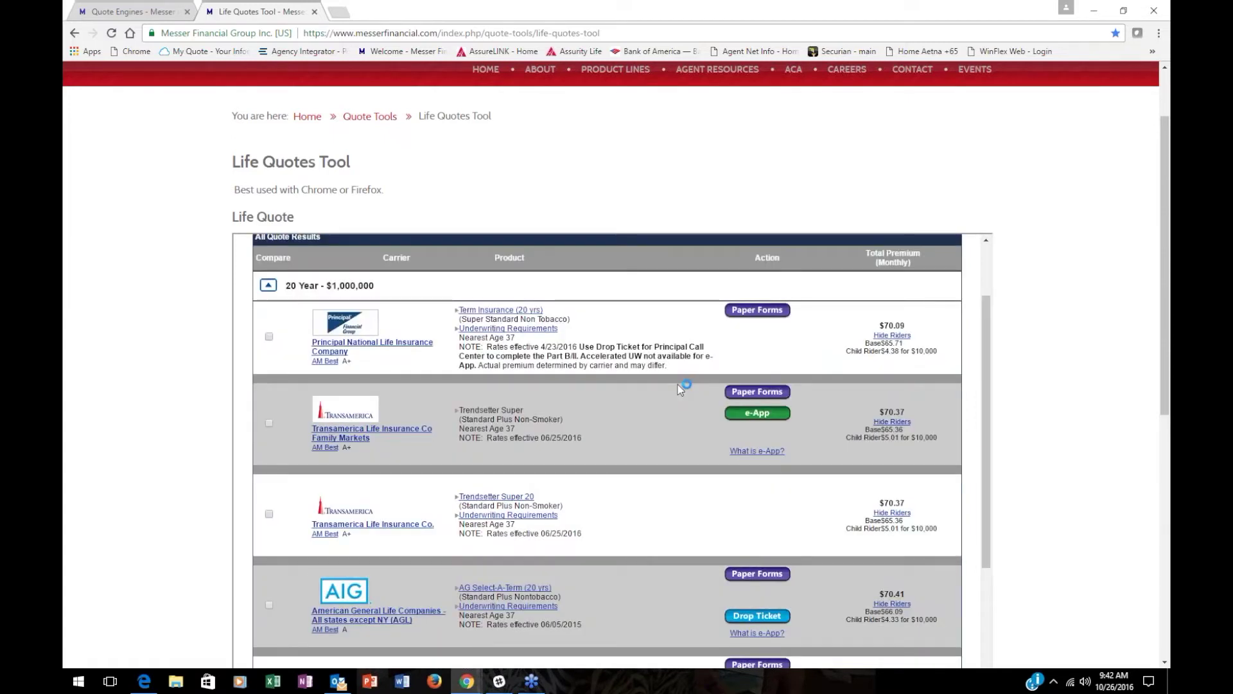
pyautogui.scroll(2, 662, 404)
pyautogui.scroll(-3, 658, 414)
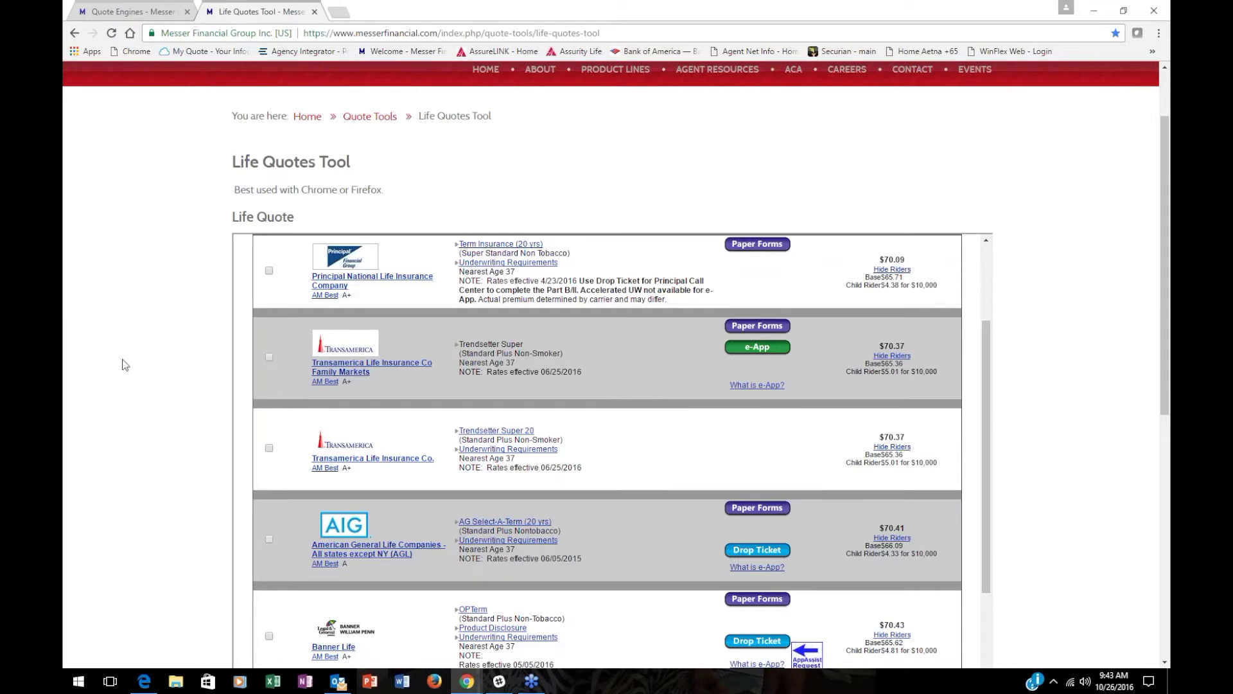
pyautogui.scroll(1, 125, 364)
pyautogui.scroll(-3, 125, 365)
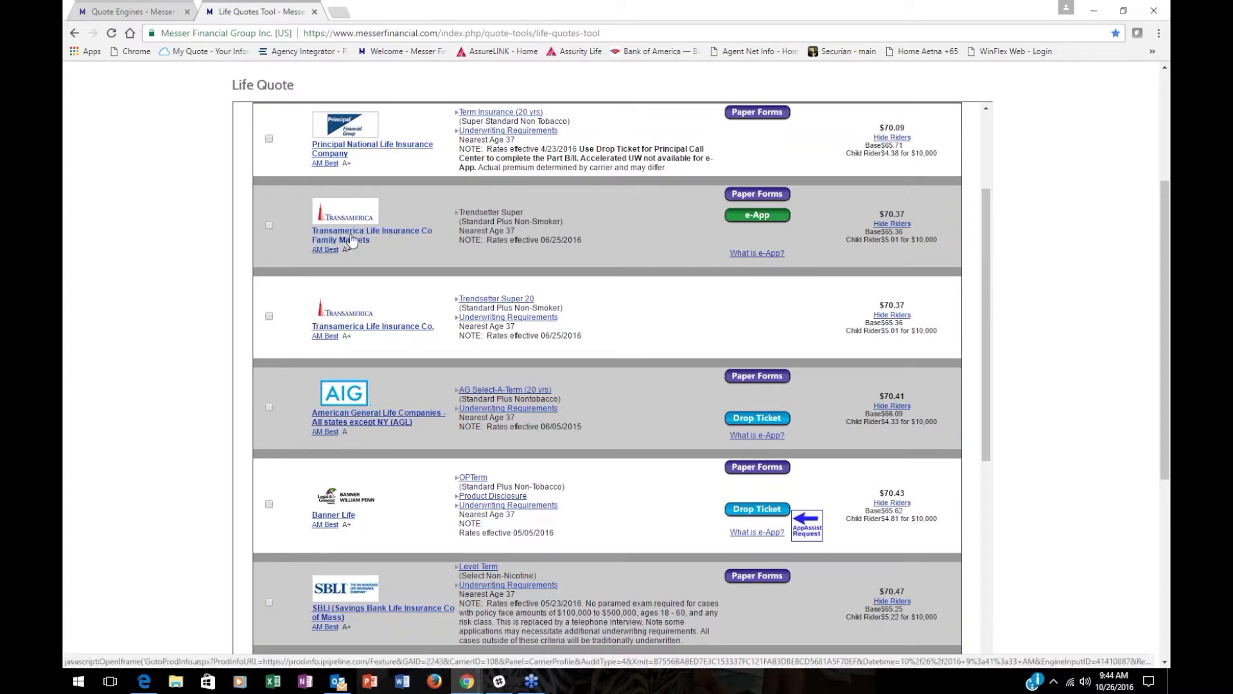
pyautogui.click(738, 194)
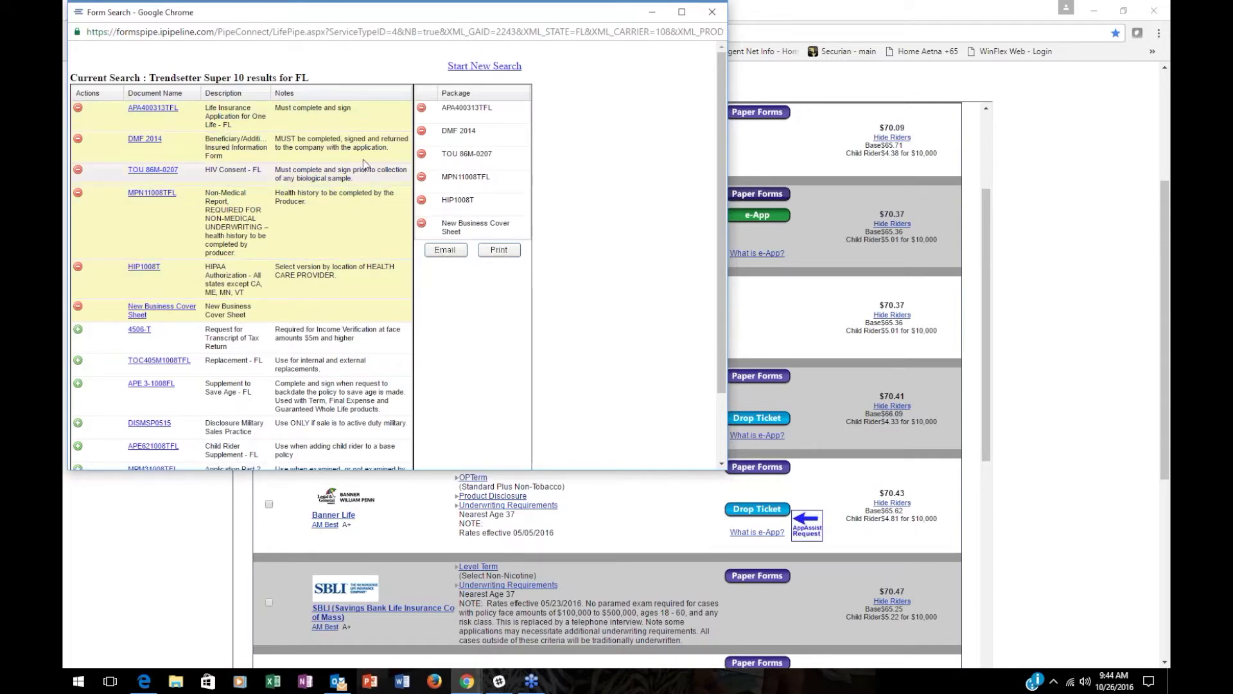
pyautogui.click(712, 12)
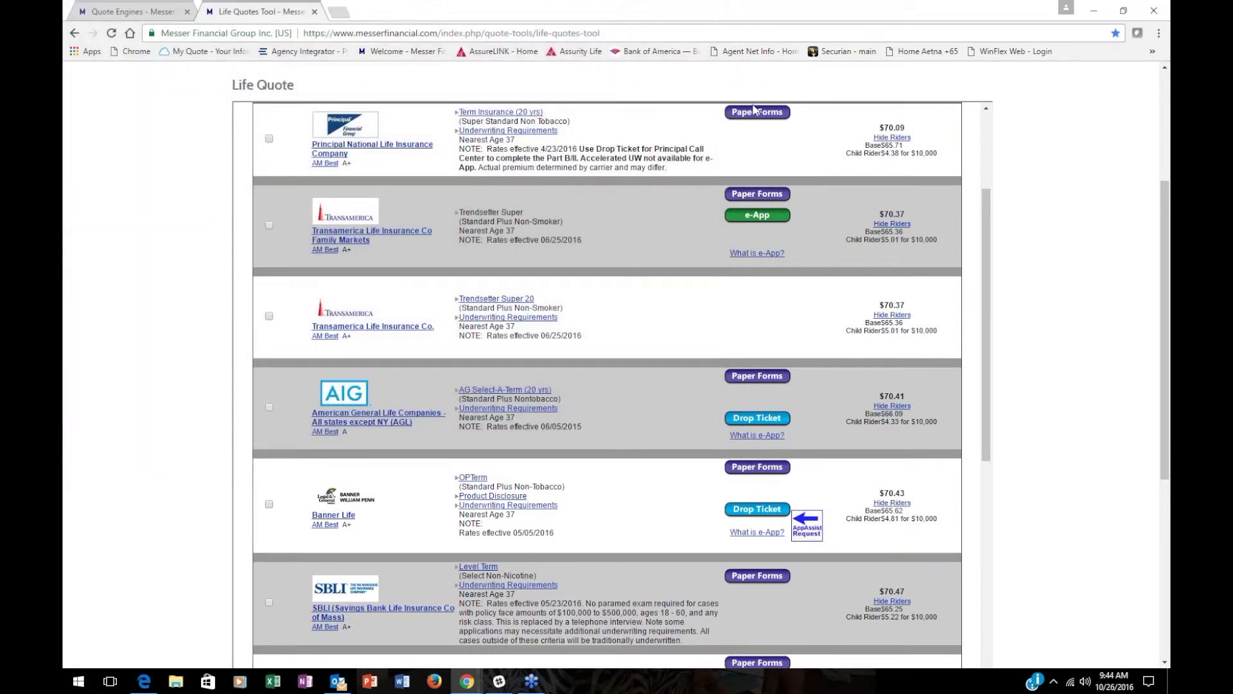
# Start the e-App for the Transamerica Family Markets Trendsetter Super quote and log in with the prefilled credentials.
pyautogui.click(766, 219)
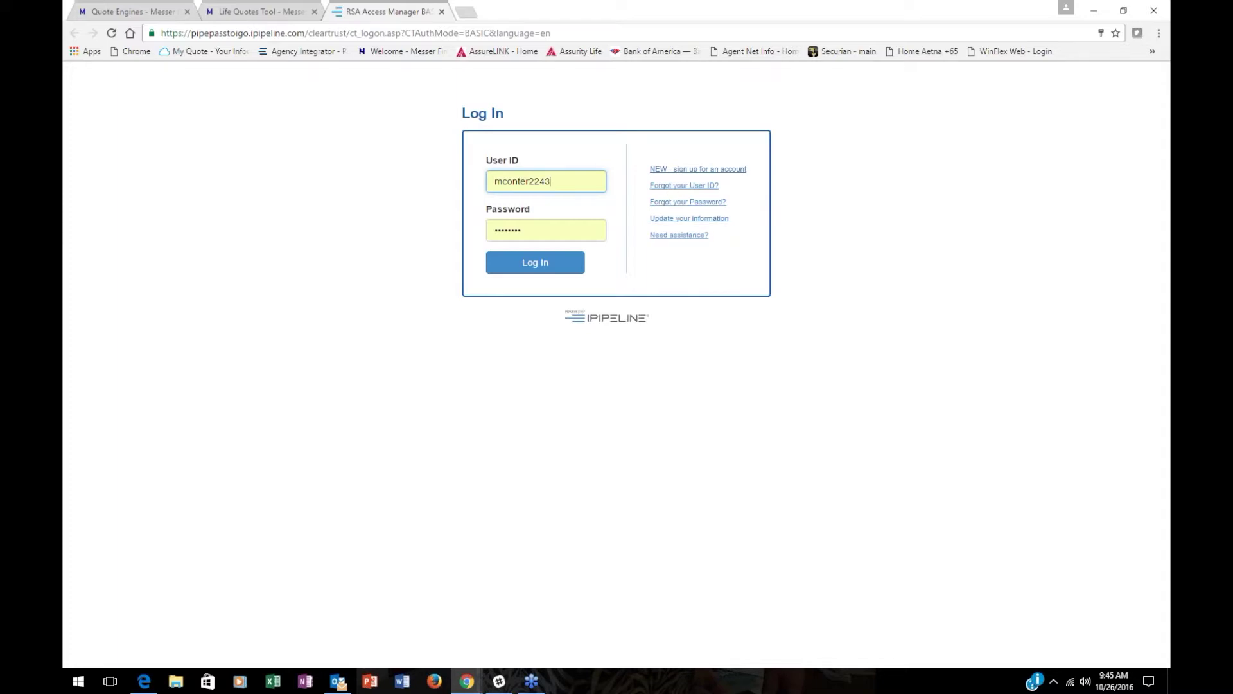
pyautogui.click(533, 268)
pyautogui.click(533, 268)
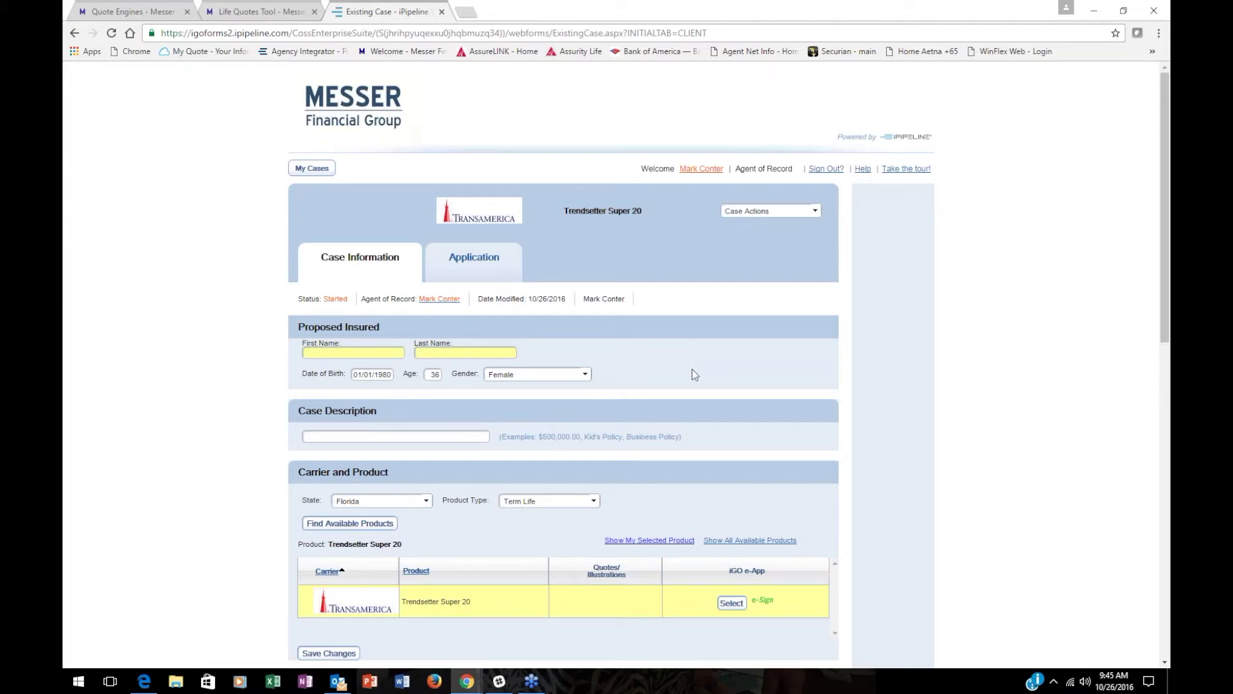
# Examine the case information page for the Trendsetter Super 20 application, and close the application.
pyautogui.scroll(-1, 691, 374)
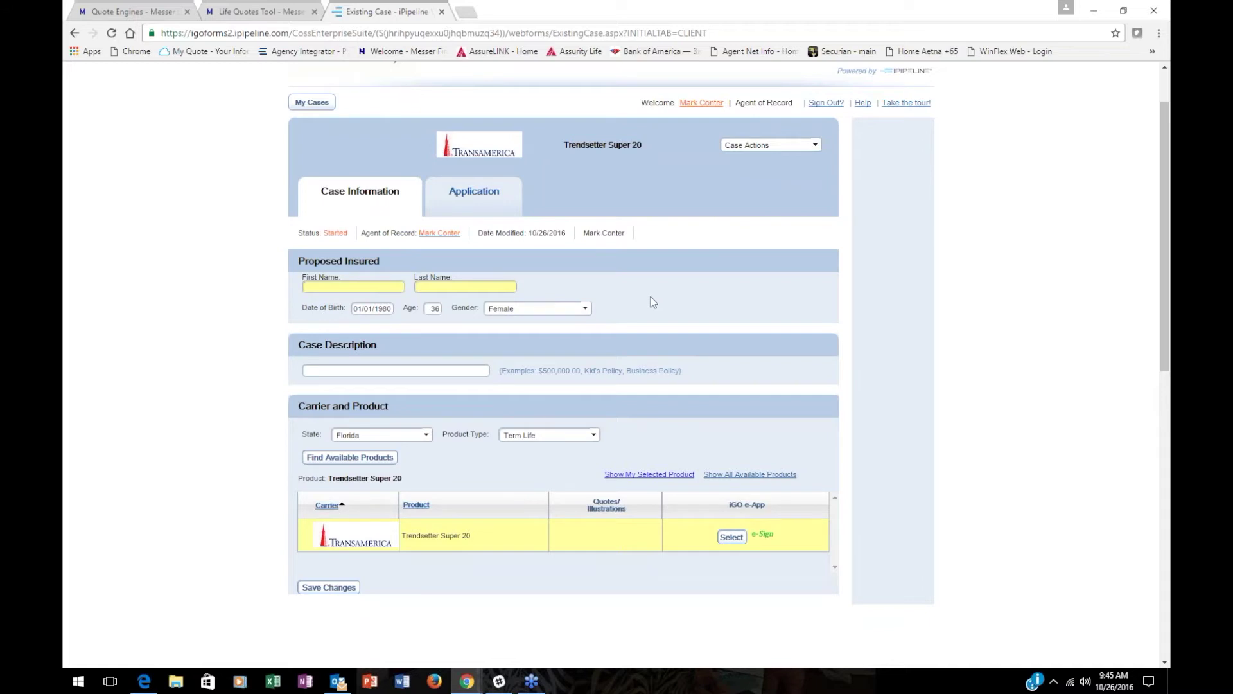
pyautogui.scroll(1, 650, 297)
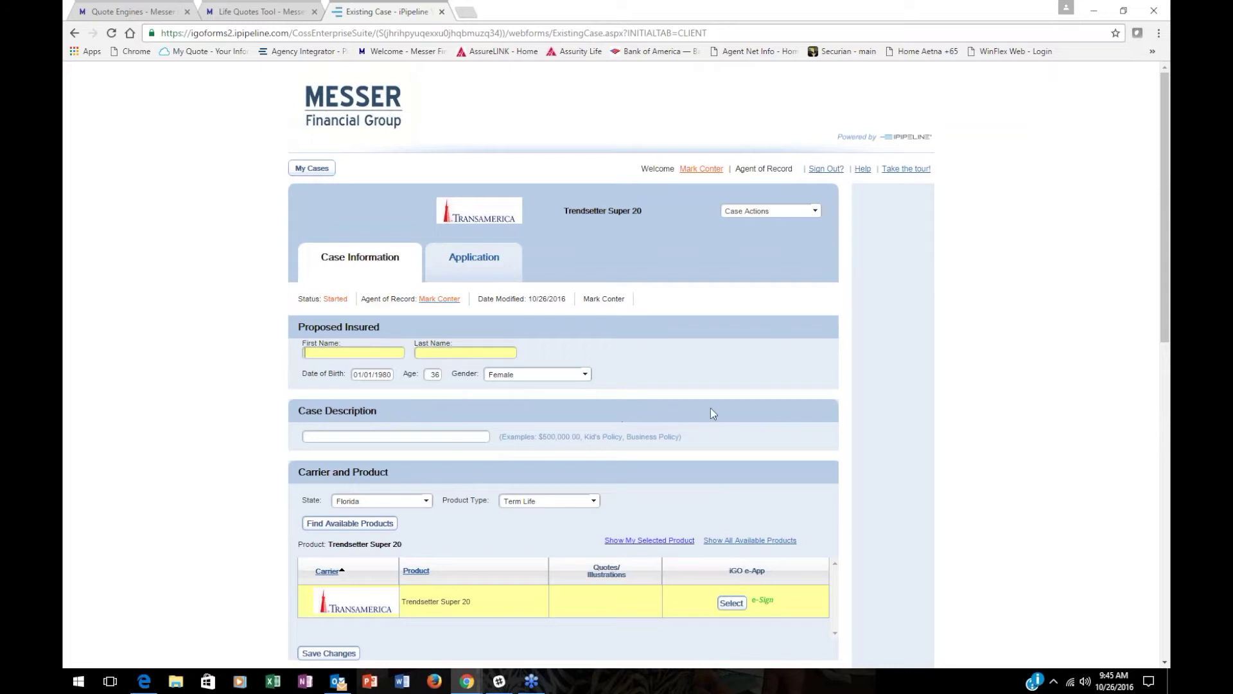
pyautogui.scroll(-1, 709, 408)
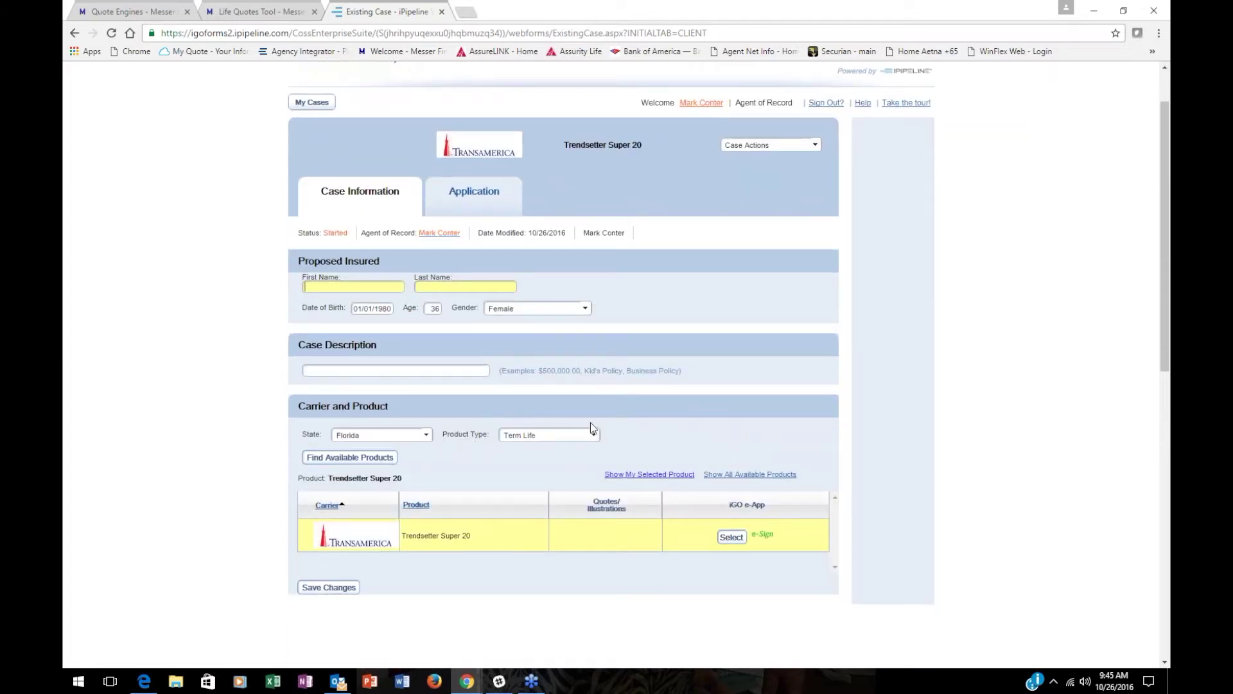
pyautogui.scroll(1, 591, 422)
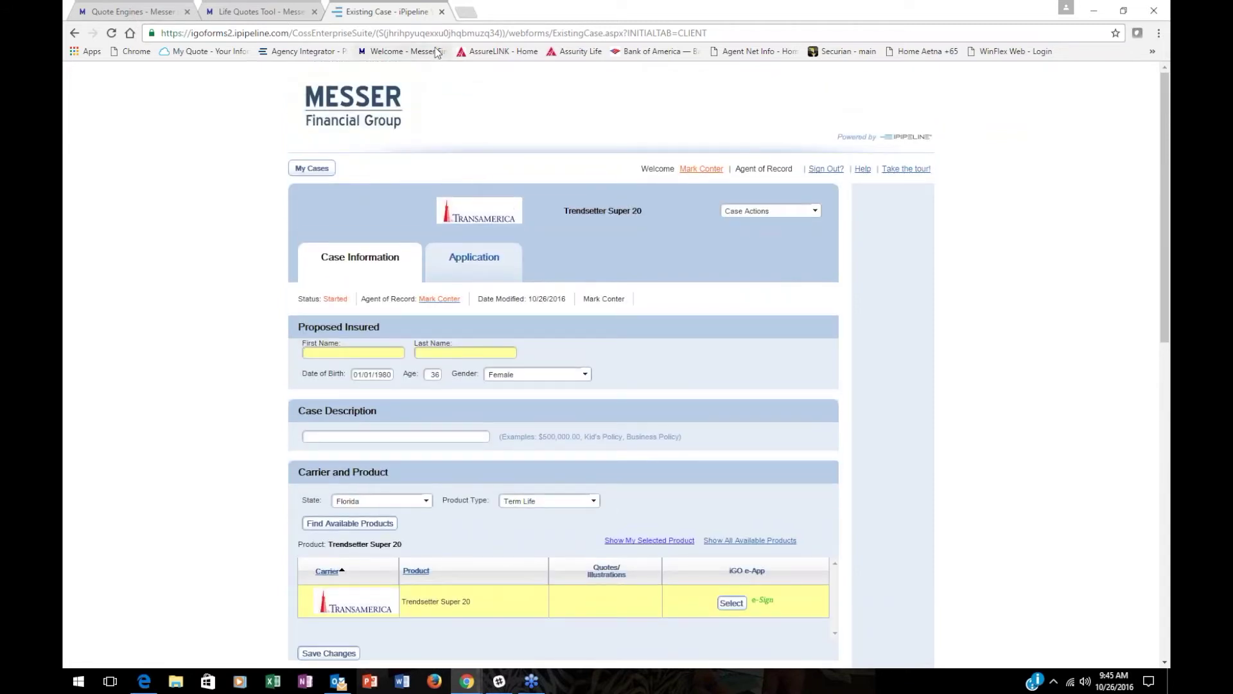
pyautogui.click(441, 11)
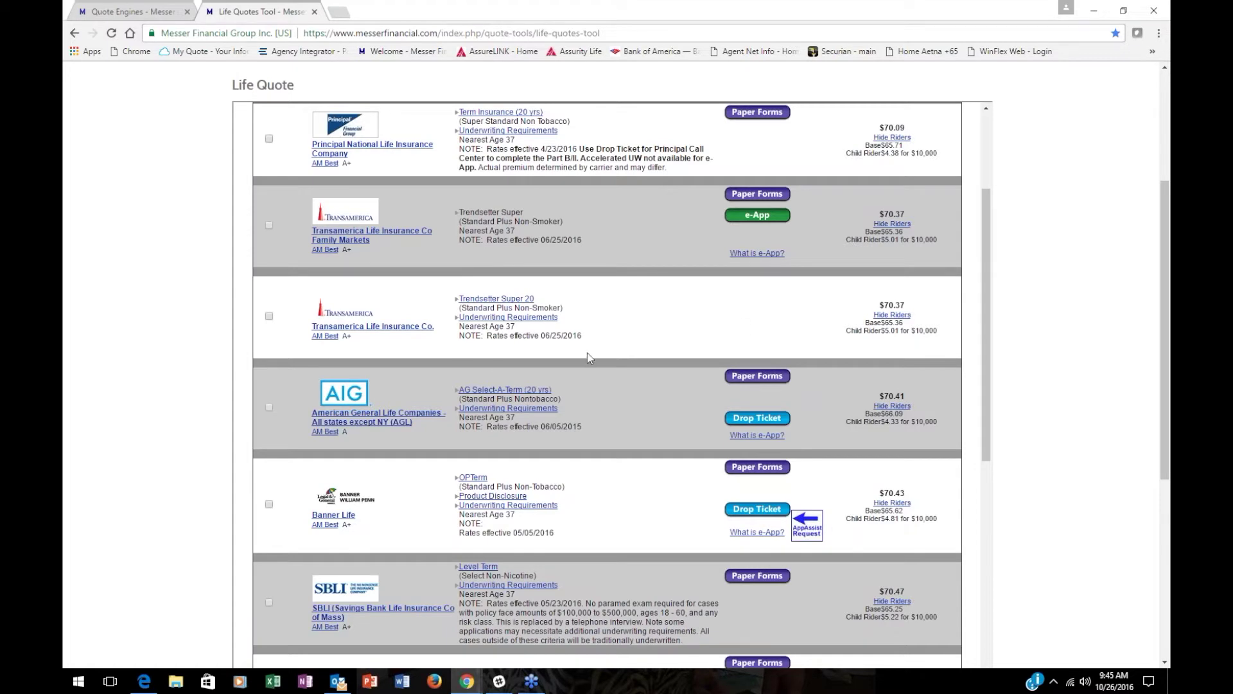
# Try to open the drop ticket for the AIG AG Select-A-Term quote, continue to its login page, and close it.
pyautogui.scroll(-3, 587, 353)
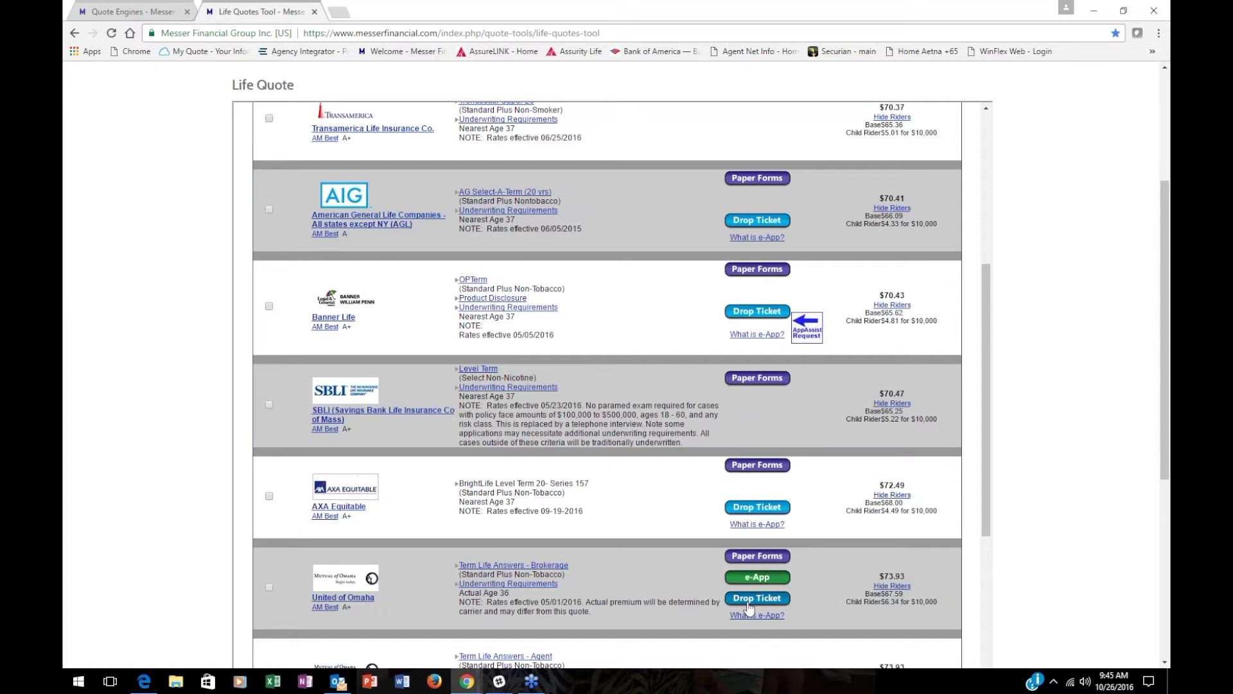
pyautogui.click(753, 220)
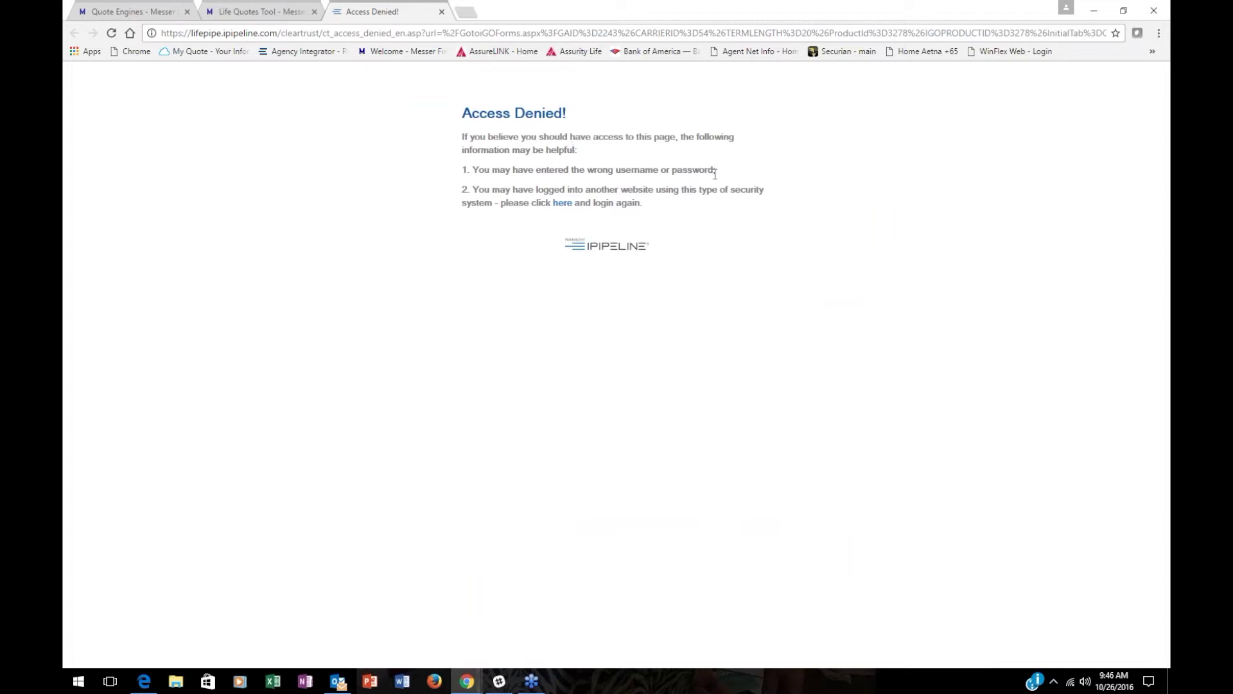
pyautogui.click(563, 206)
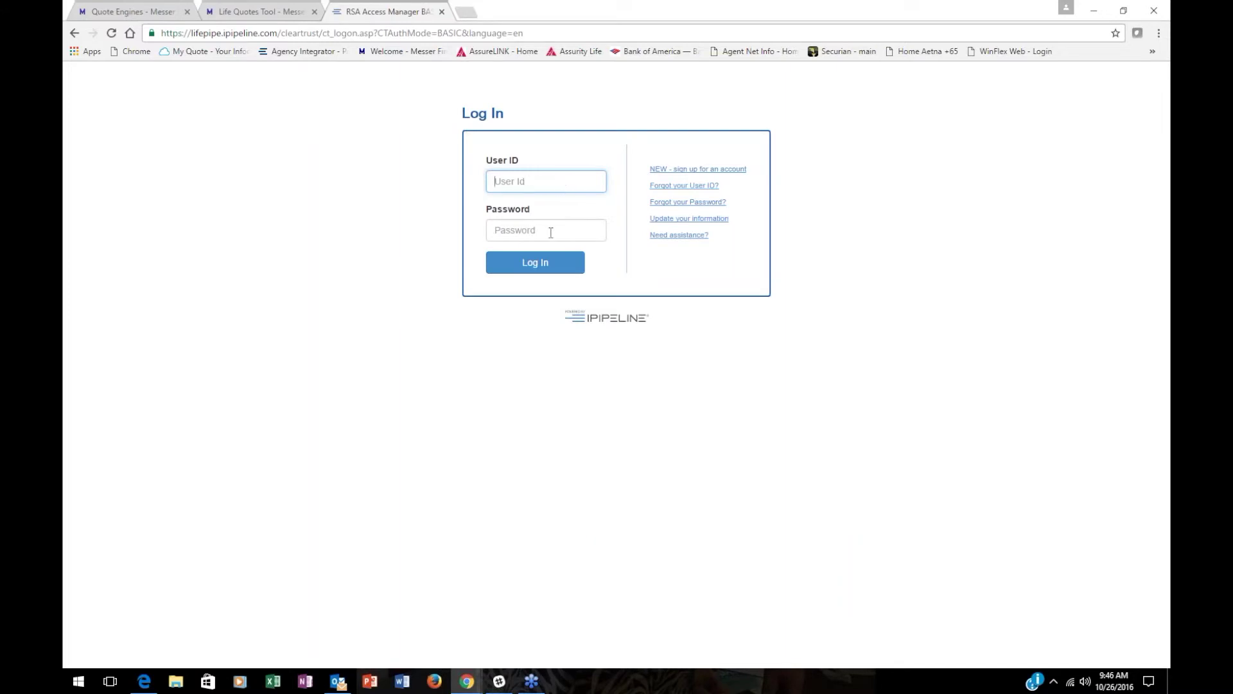
pyautogui.click(442, 13)
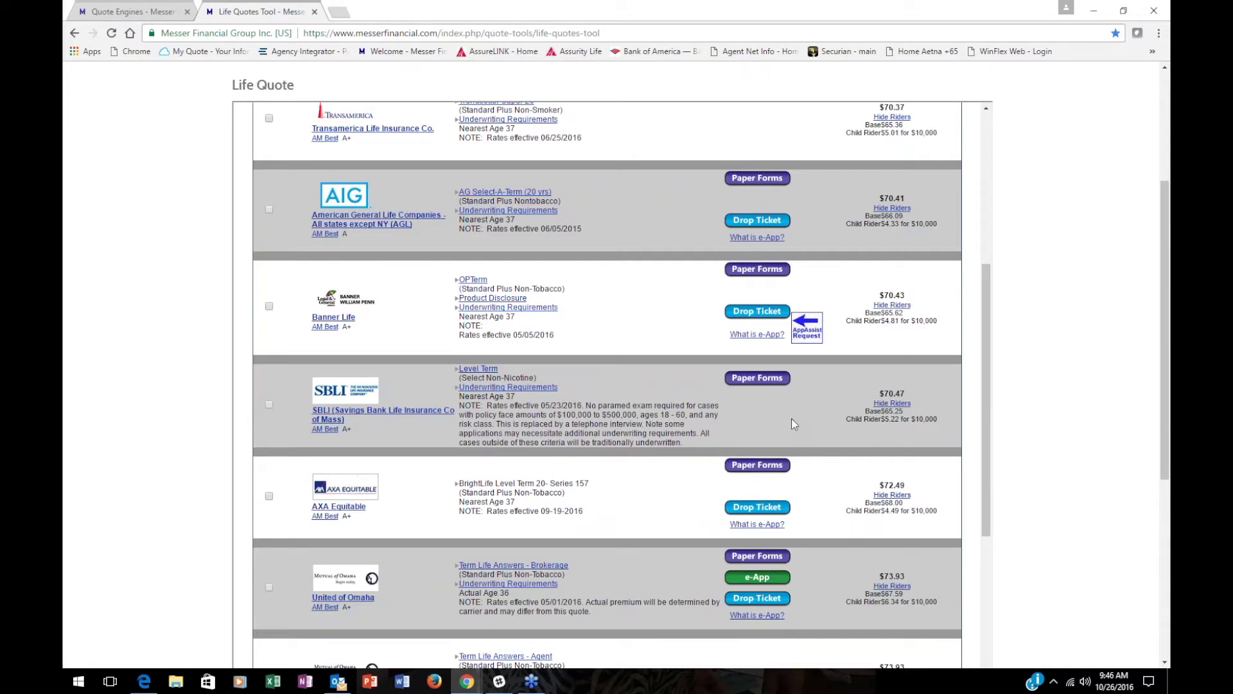
# Examine the 20-year quote results from AIG through Minnesota Life, checking which application options each carrier offers.
pyautogui.scroll(-2, 792, 419)
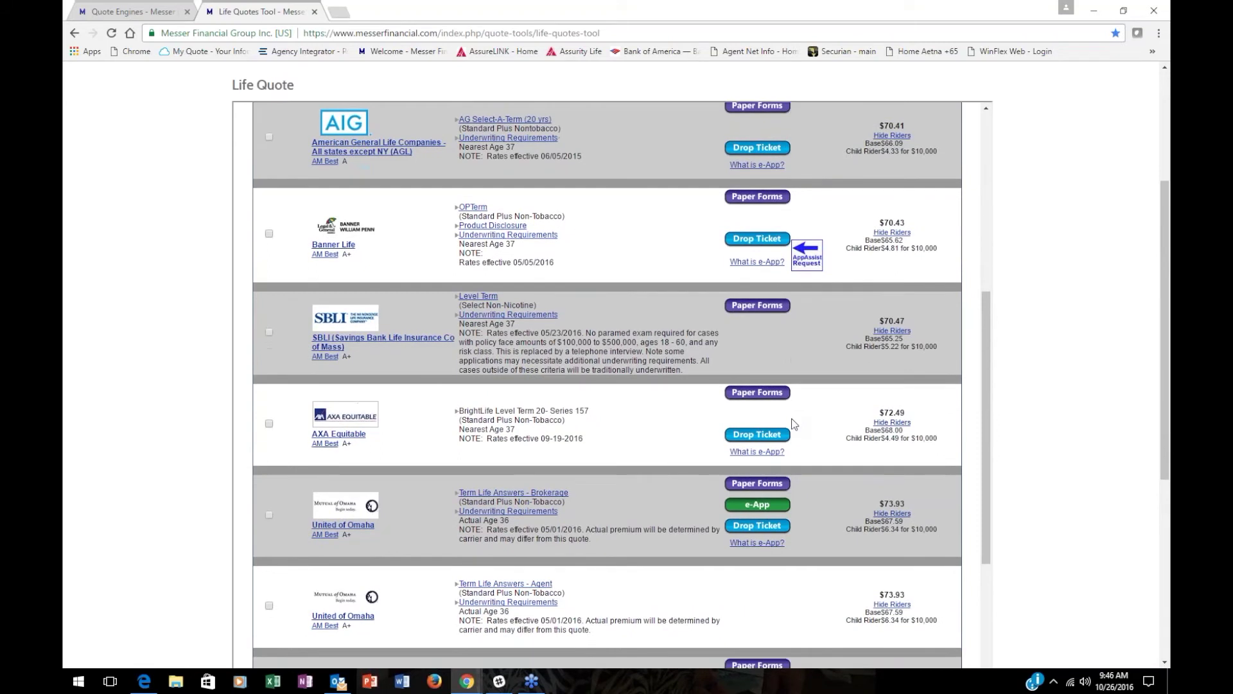
pyautogui.scroll(-2, 792, 418)
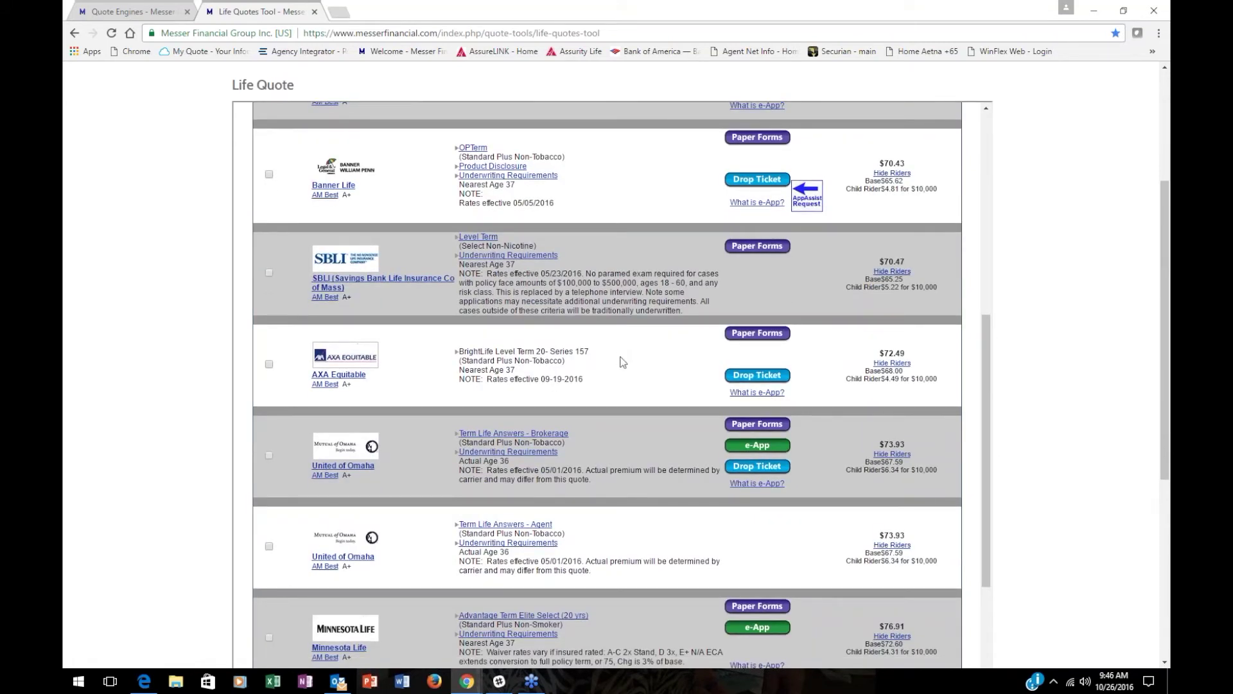
pyautogui.scroll(10, 622, 362)
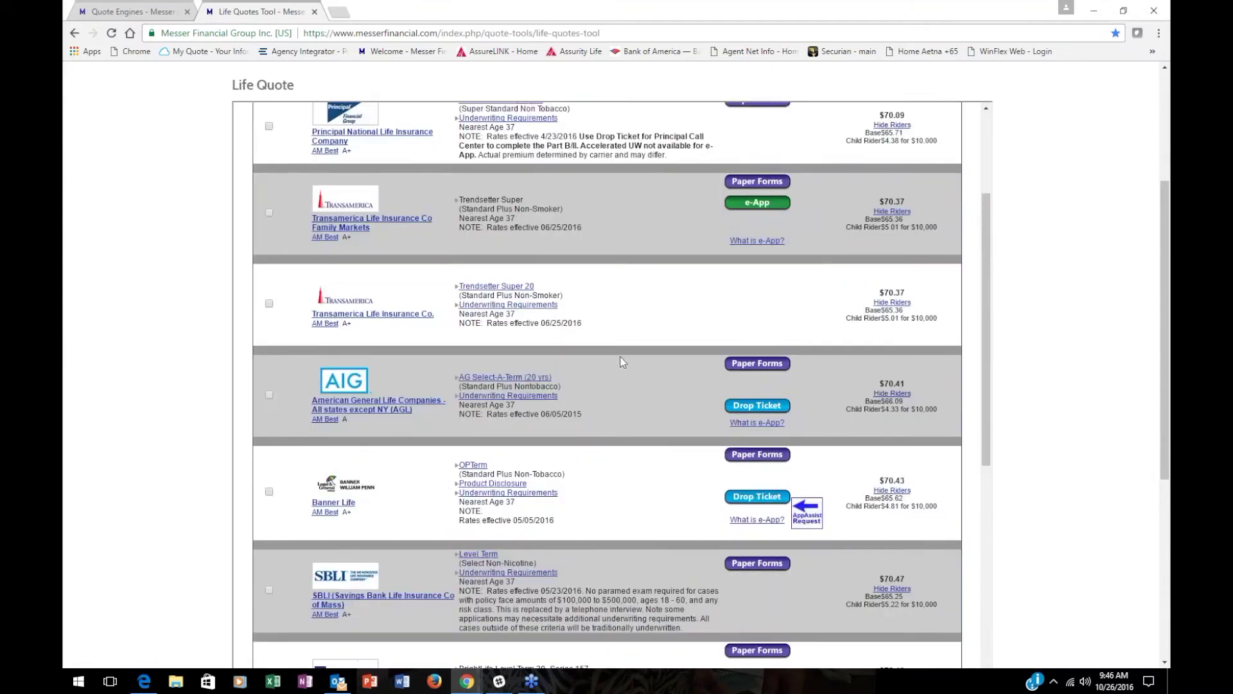
pyautogui.scroll(8, 622, 362)
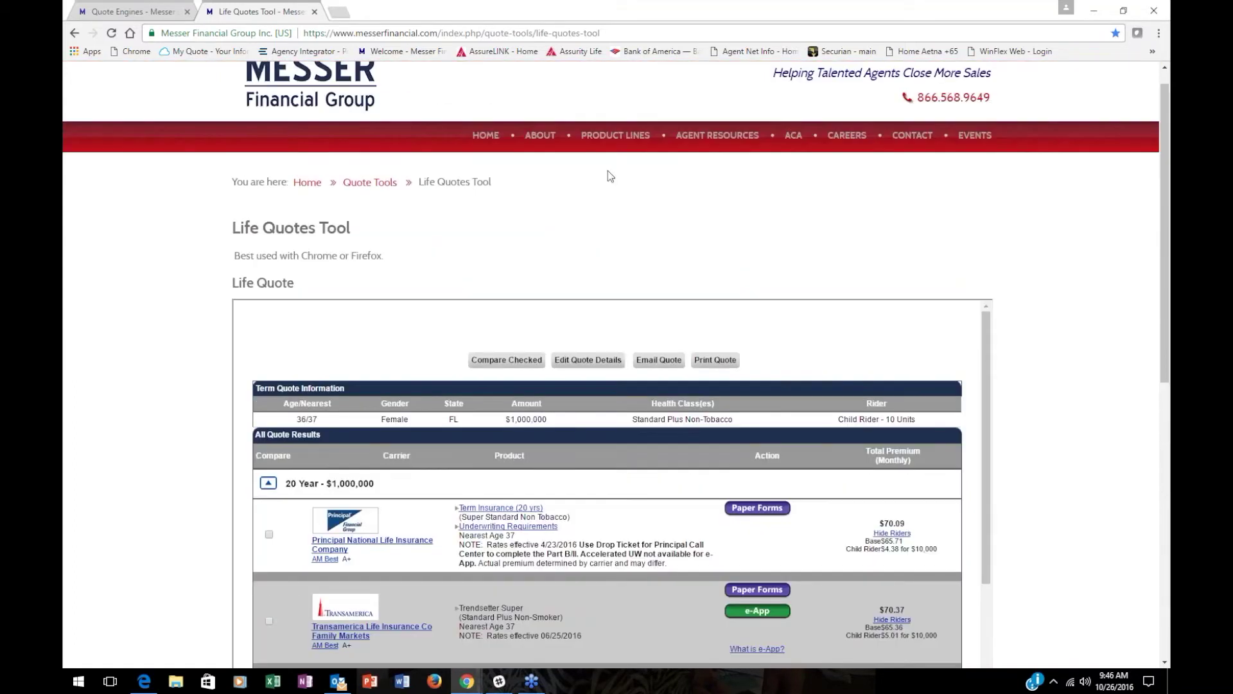
pyautogui.moveTo(665, 158)
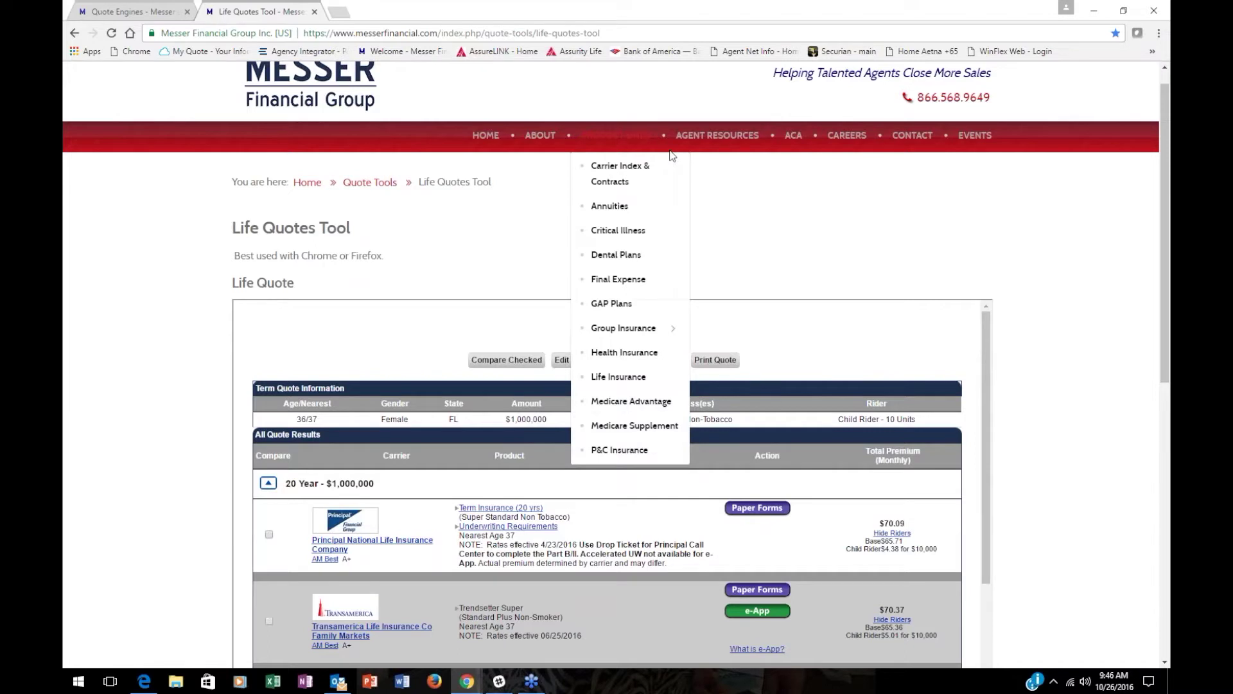
pyautogui.moveTo(717, 139)
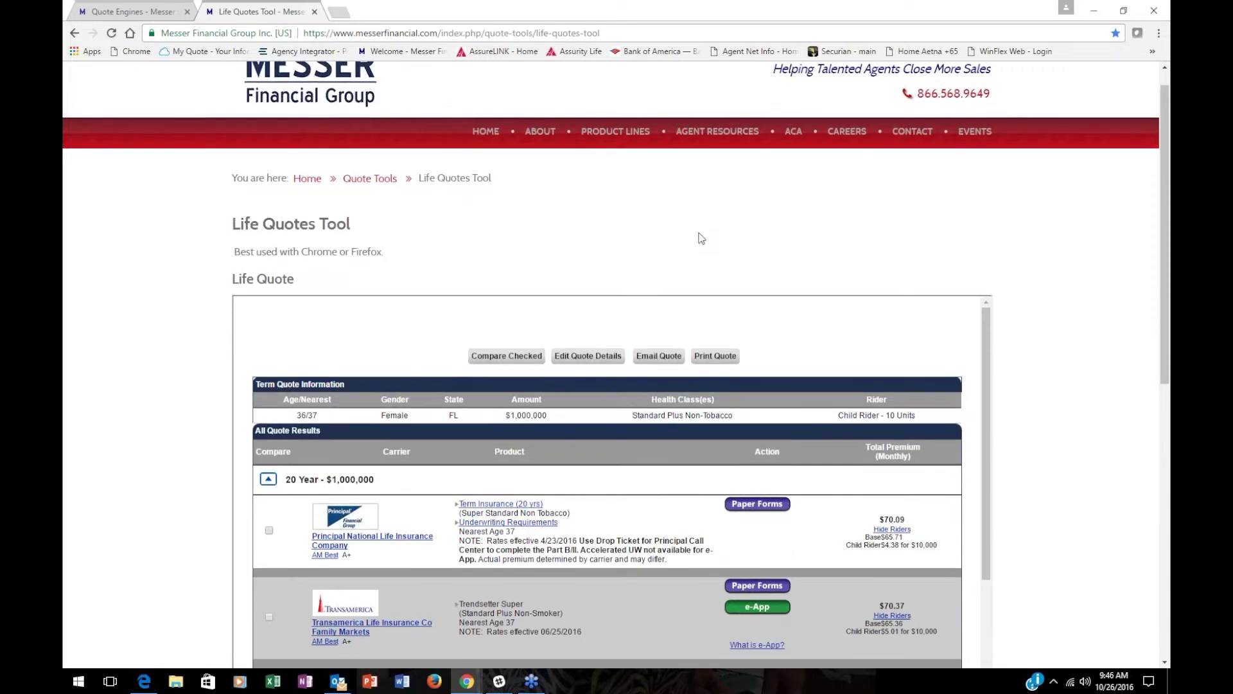
pyautogui.scroll(-1, 701, 238)
pyautogui.scroll(1, 701, 239)
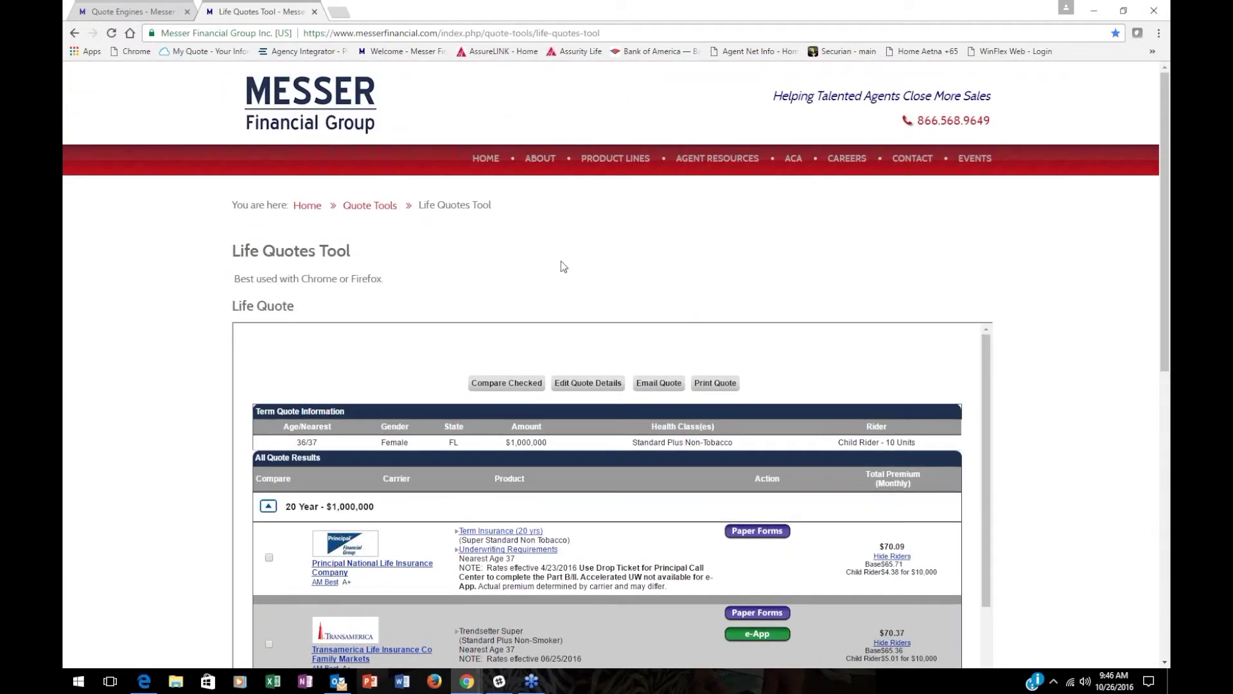
pyautogui.scroll(-1, 653, 314)
pyautogui.scroll(-1, 652, 314)
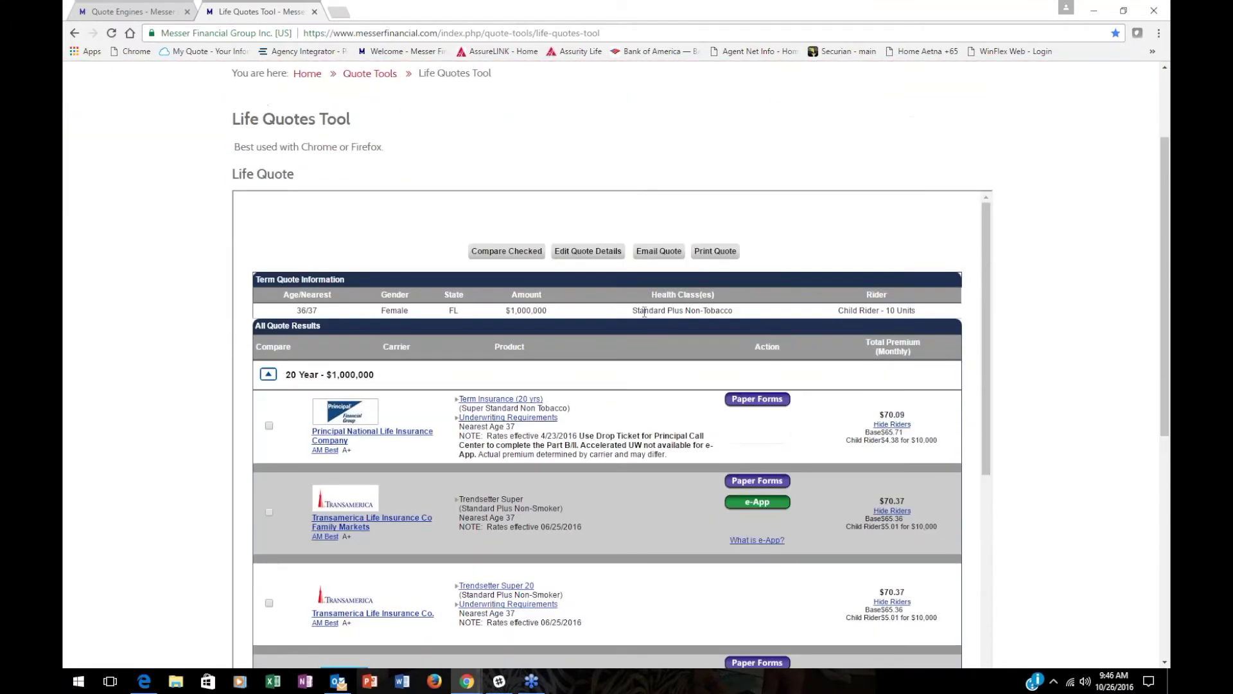
# Open Quote Engines from the Messer home page and look through its tools, including the SBLI ApplicINT drop ticket platform.
pyautogui.scroll(2, 551, 182)
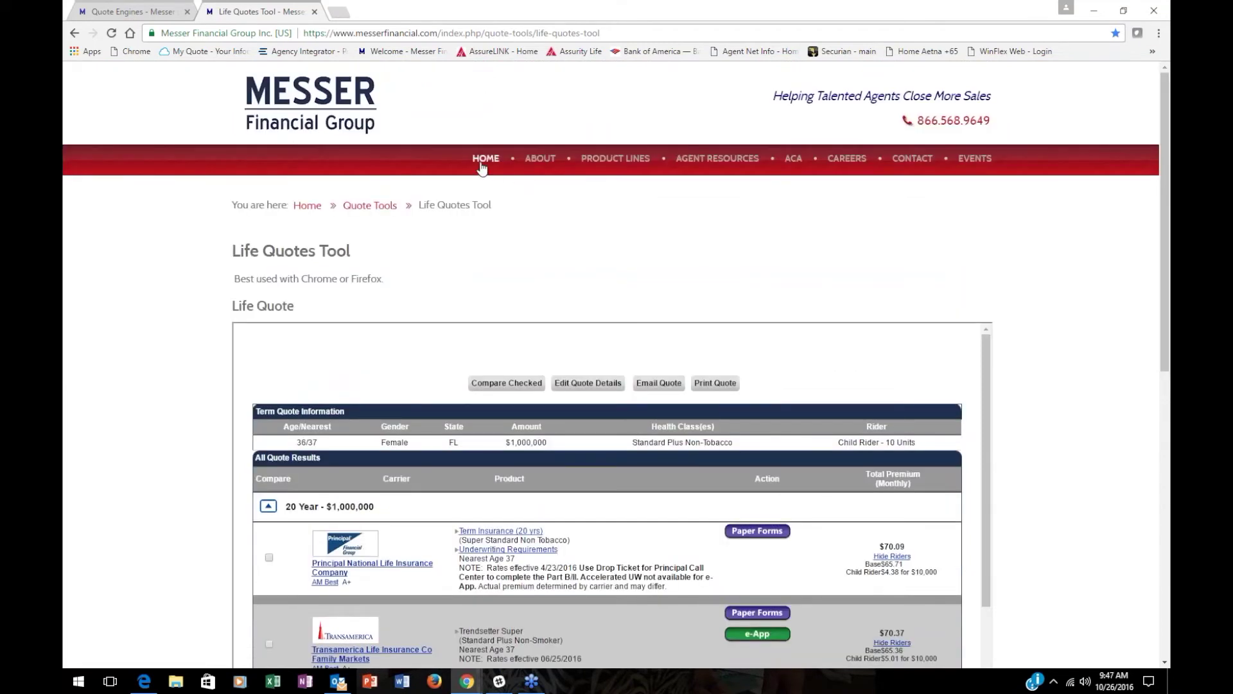
pyautogui.click(482, 161)
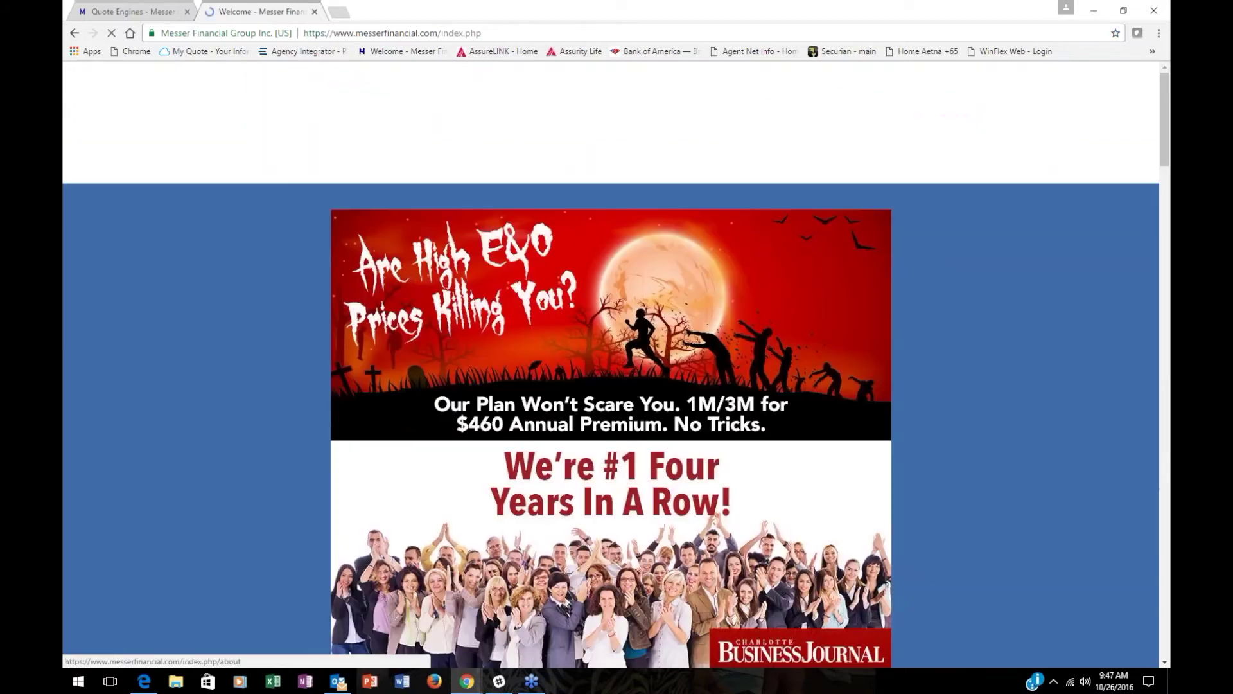
pyautogui.scroll(-6, 831, 401)
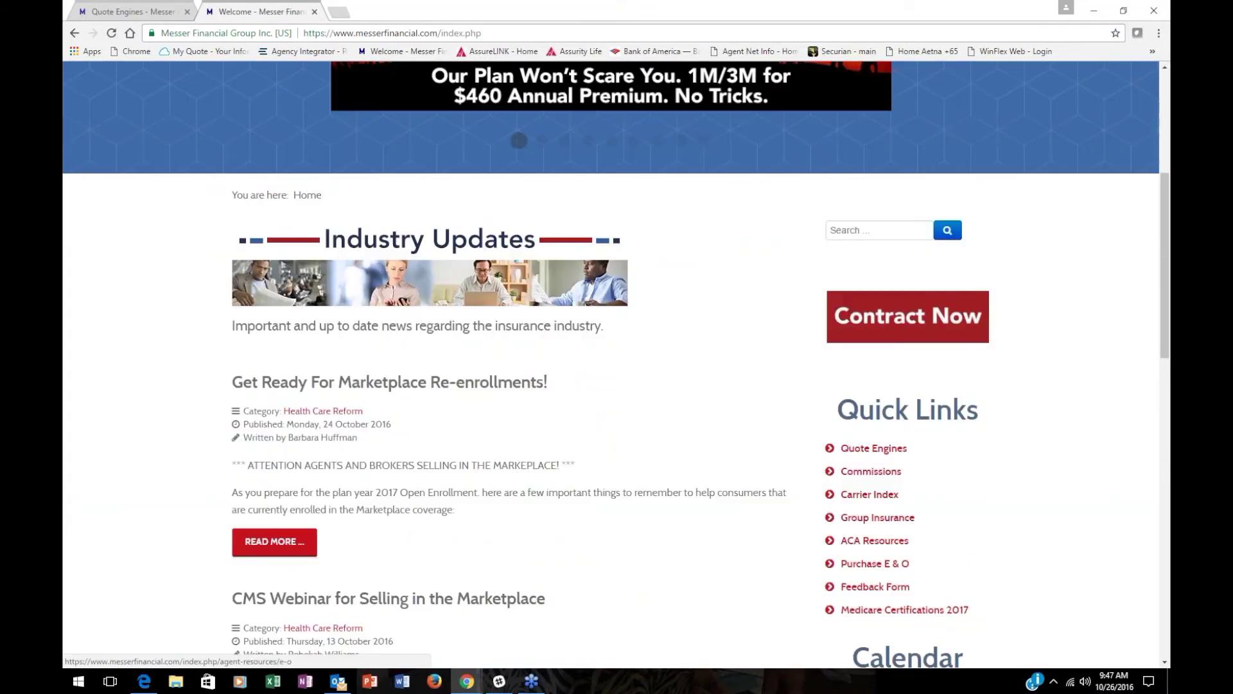
pyautogui.click(831, 384)
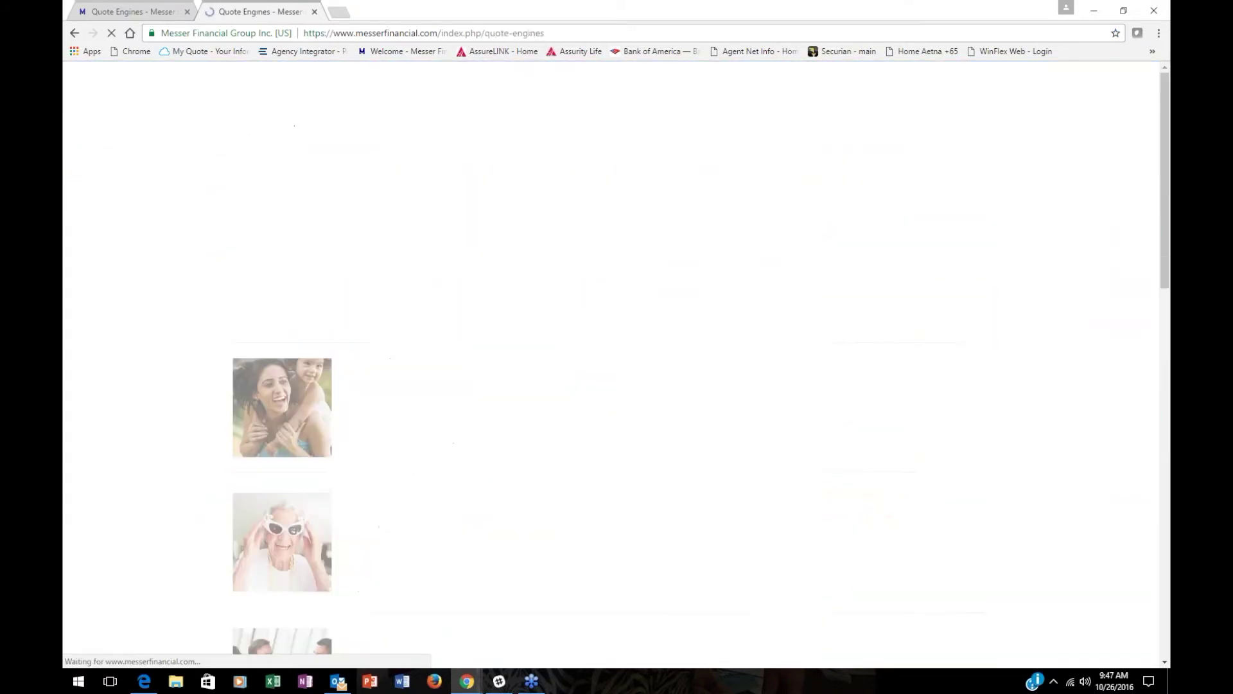
pyautogui.scroll(-5, 839, 396)
pyautogui.scroll(-10, 839, 396)
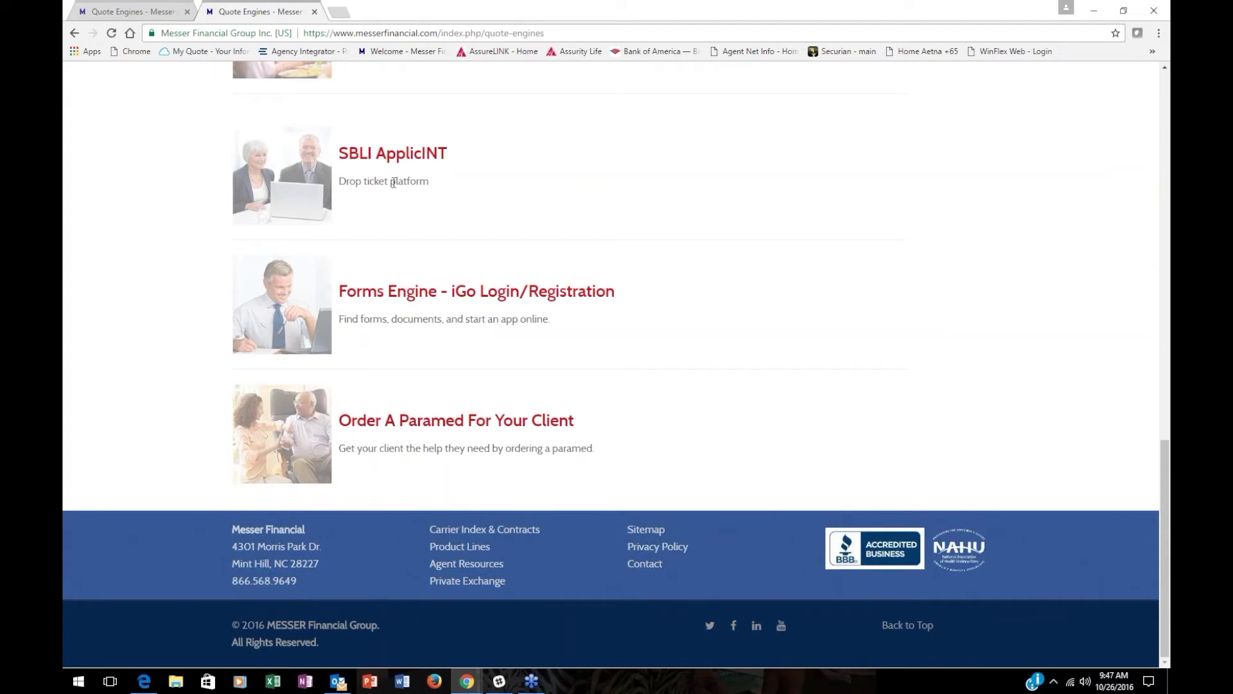
pyautogui.scroll(5, 401, 189)
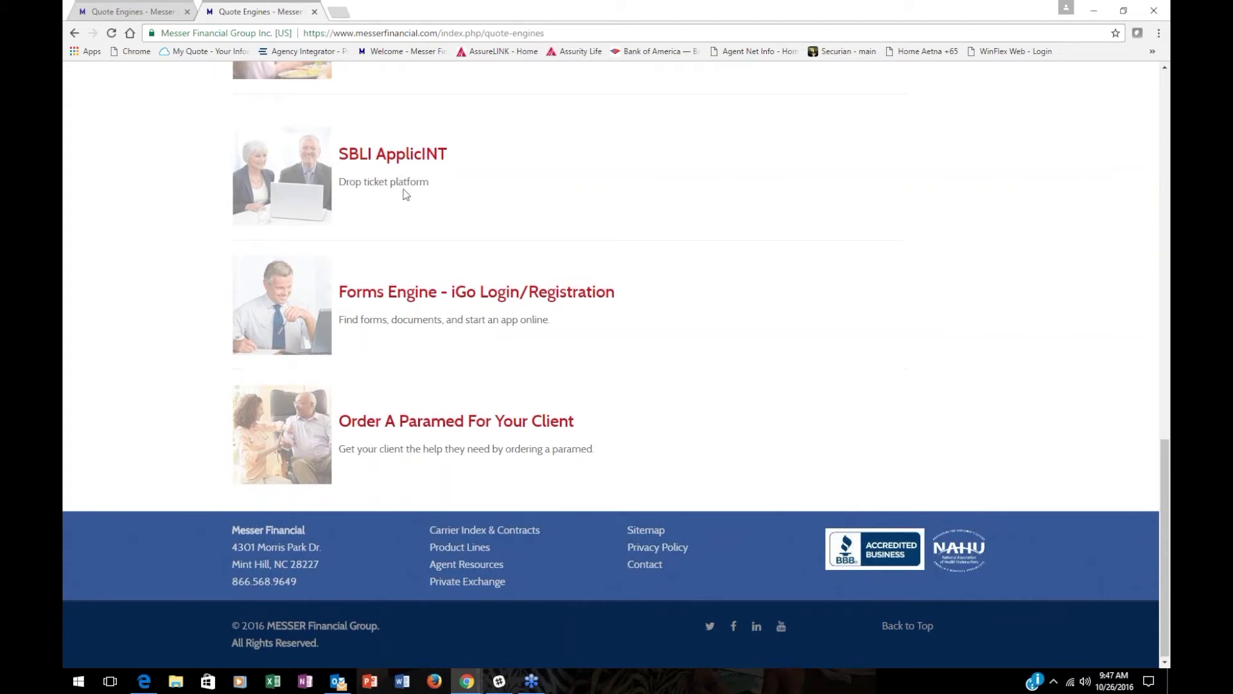
pyautogui.scroll(6, 406, 194)
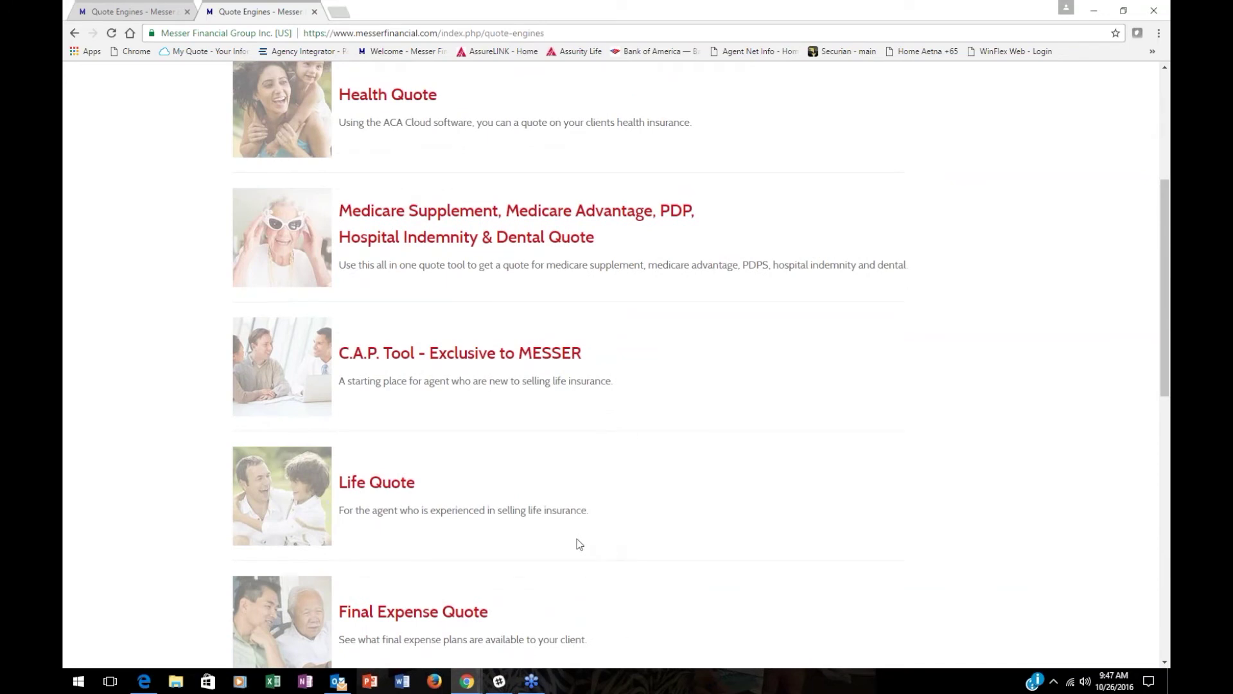
# Close the duplicate Quote Engines page, reopen the Life Quote tool, and look through its Term Life Quotes form.
pyautogui.click(314, 12)
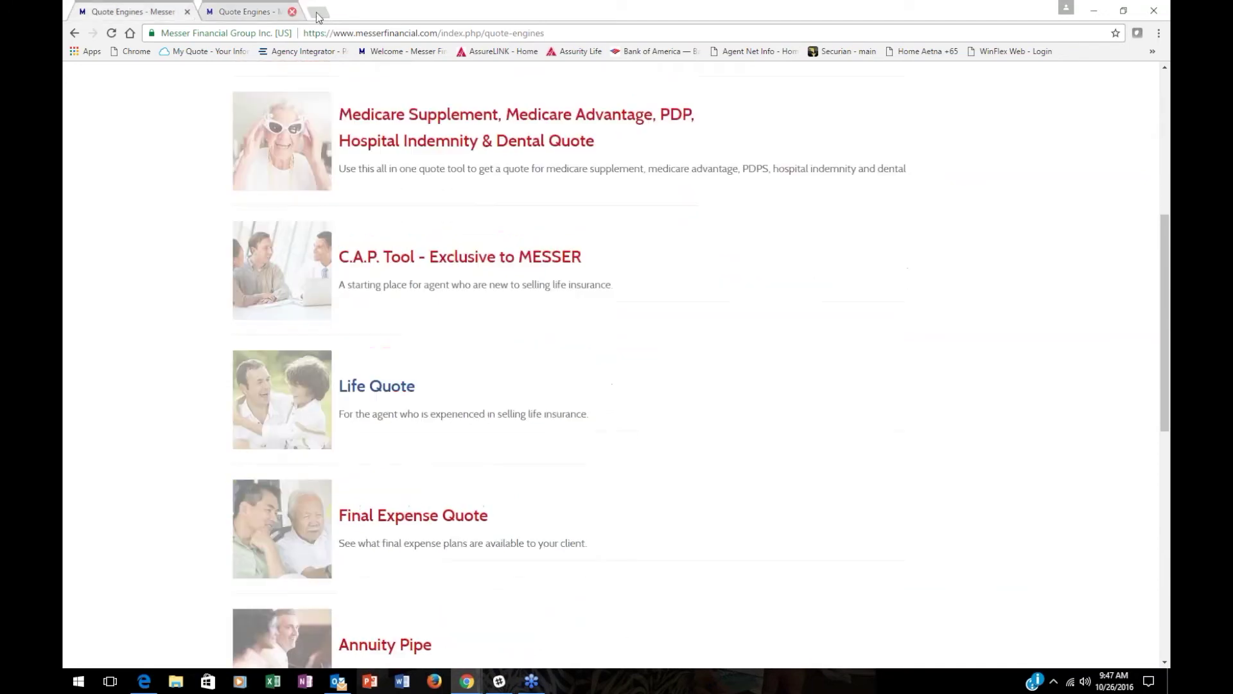
pyautogui.click(382, 394)
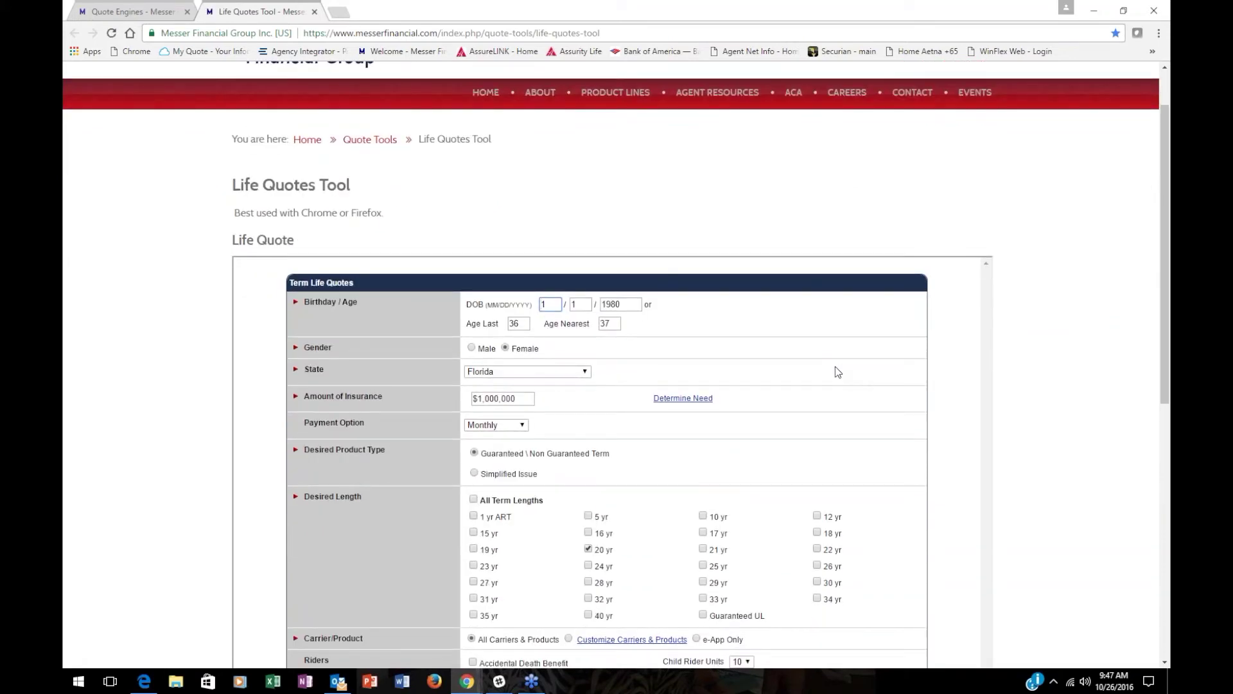
pyautogui.scroll(-3, 836, 368)
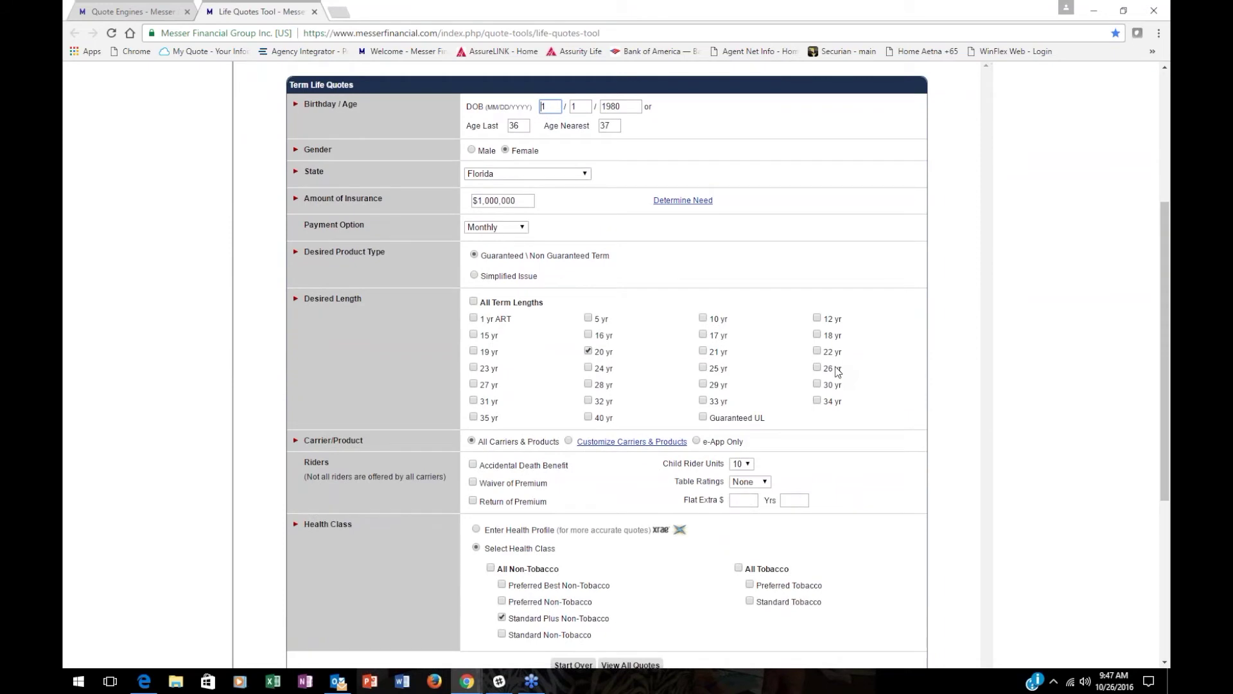
pyautogui.scroll(-2, 836, 369)
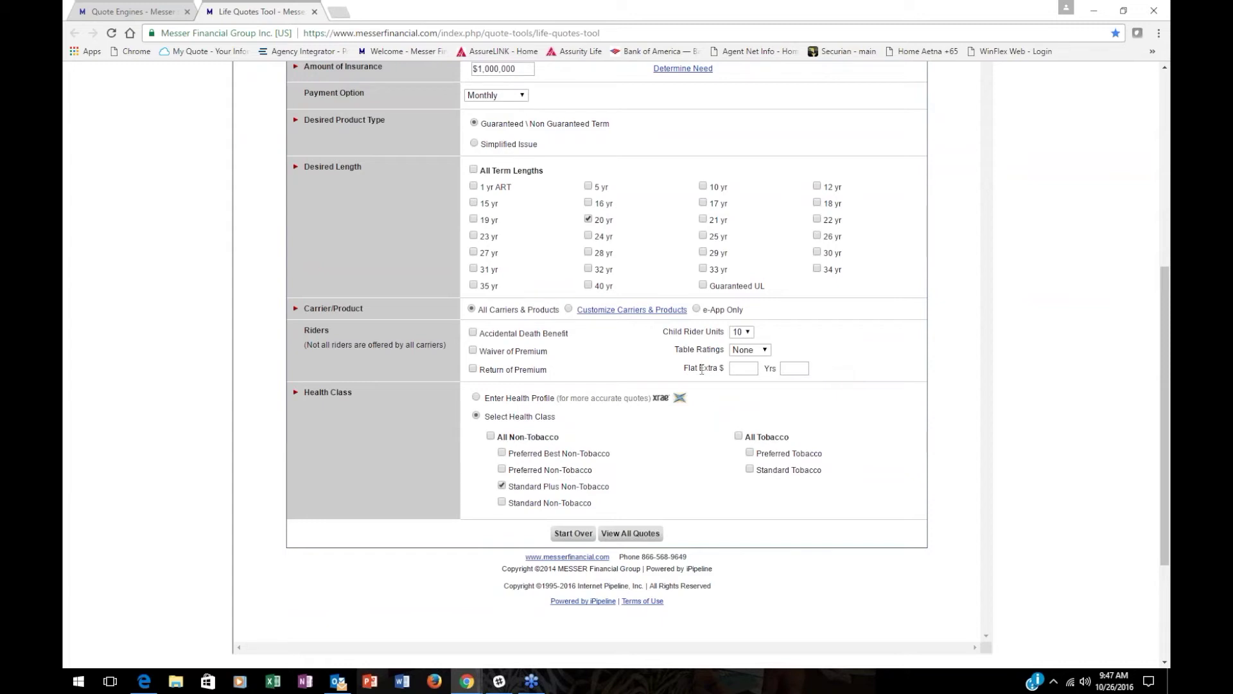
# Customize the quoted carriers and products to only American General's AG Select-A-Term for all states except NY.
pyautogui.click(568, 310)
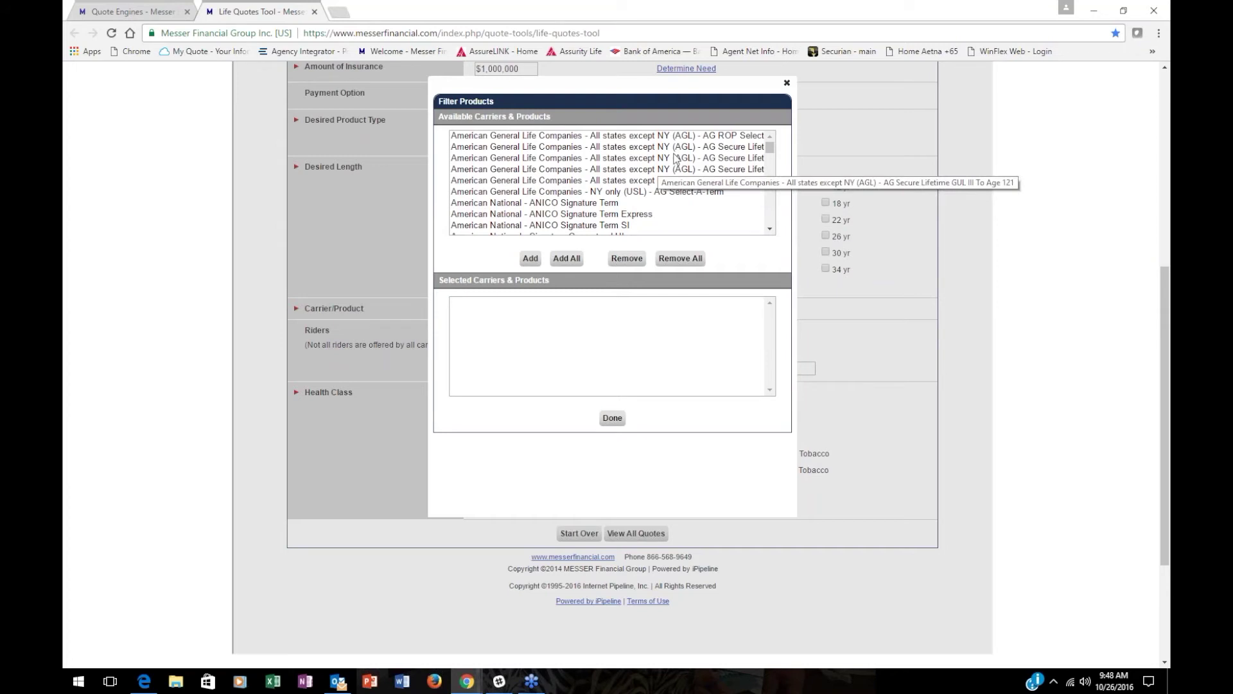
pyautogui.click(648, 151)
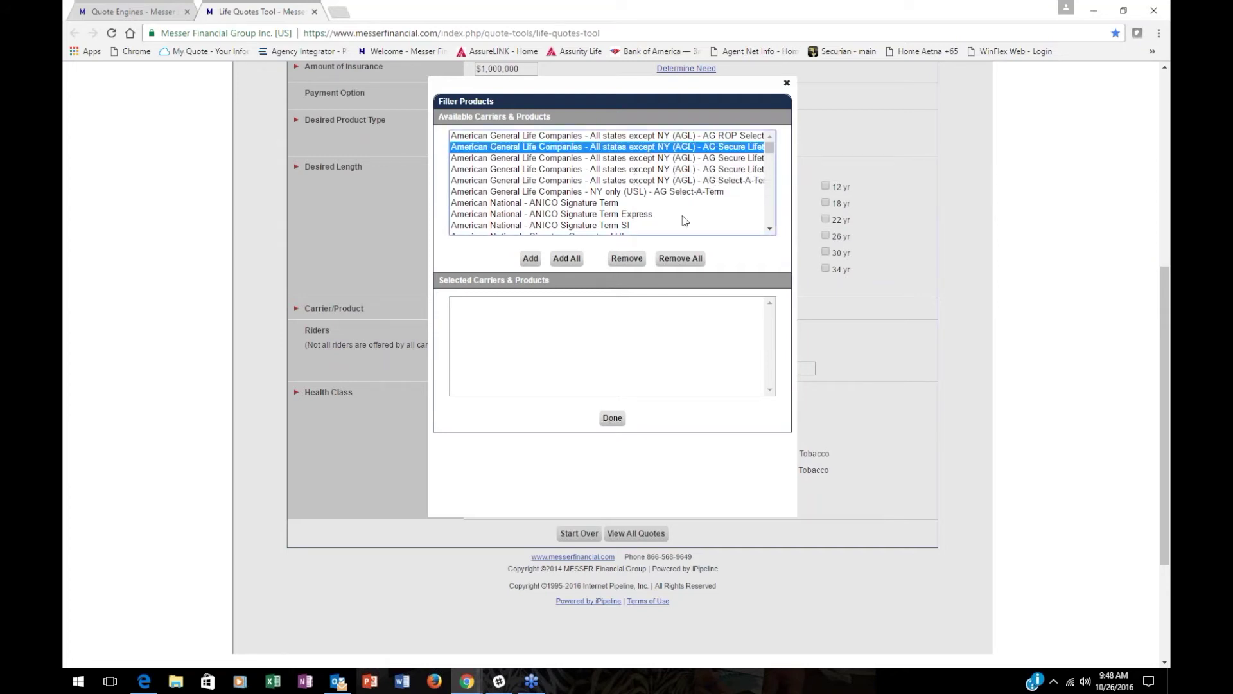
pyautogui.click(710, 182)
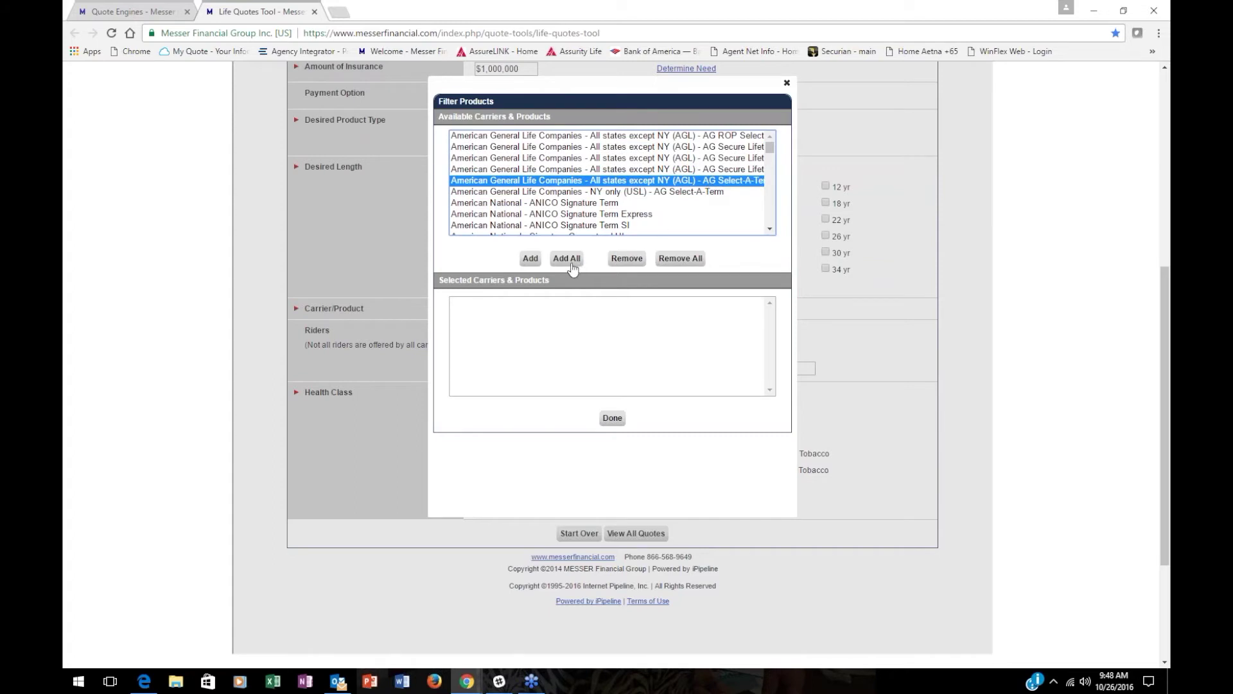
pyautogui.click(530, 258)
pyautogui.click(611, 418)
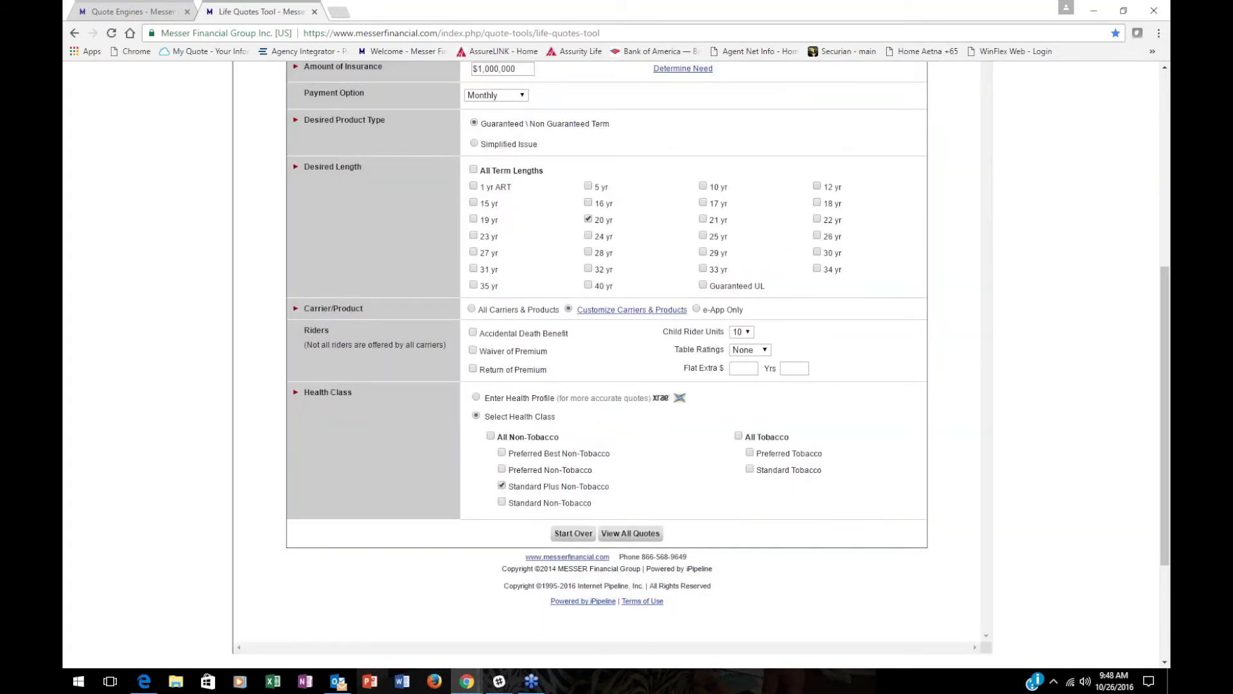
# Set the child rider units to 25 and generate the 20-year term quote.
pyautogui.click(747, 333)
pyautogui.moveTo(749, 422); pyautogui.dragTo(748, 477)
pyautogui.click(738, 460)
pyautogui.click(621, 534)
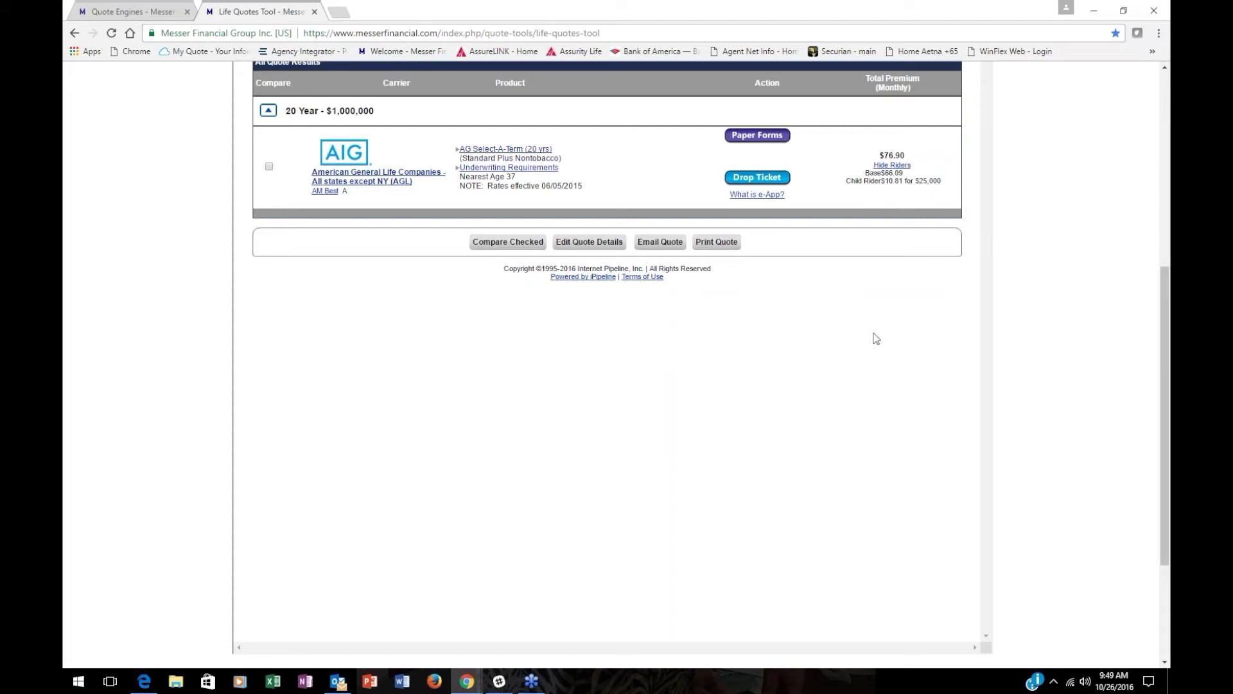
# Mark the AIG AG Select-A-Term quote for comparison to review the email and print options, and unmark it.
pyautogui.scroll(10, 877, 338)
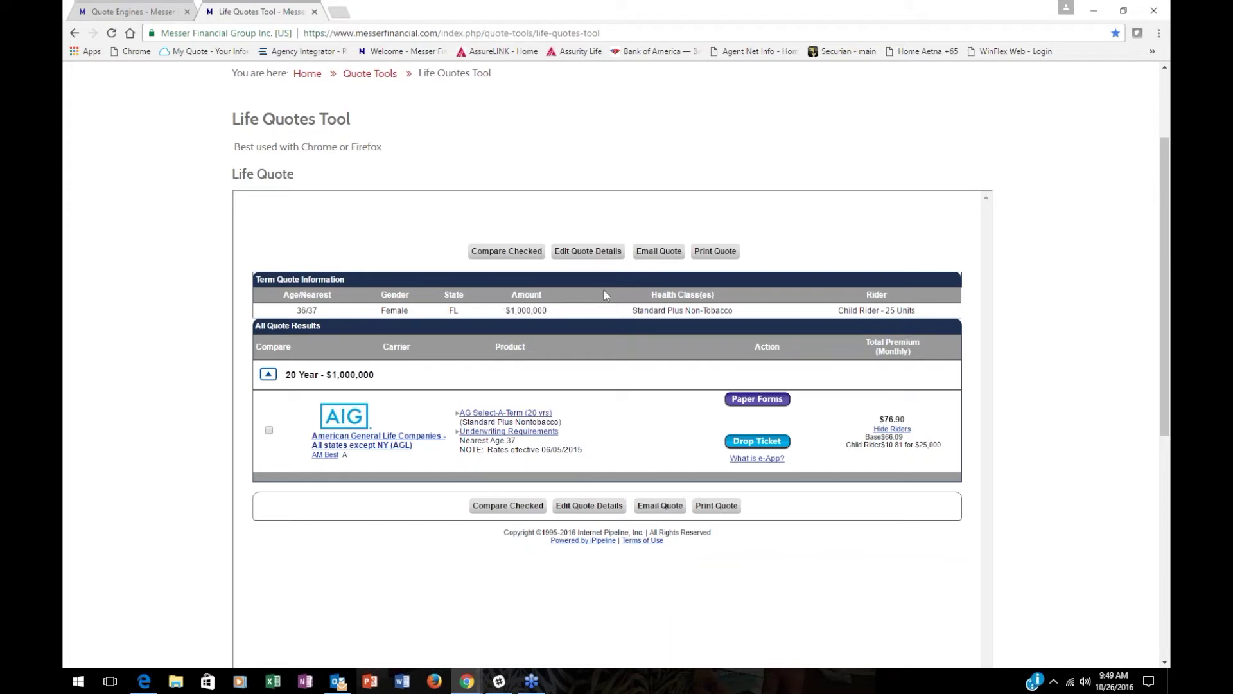
pyautogui.click(596, 256)
pyautogui.click(269, 431)
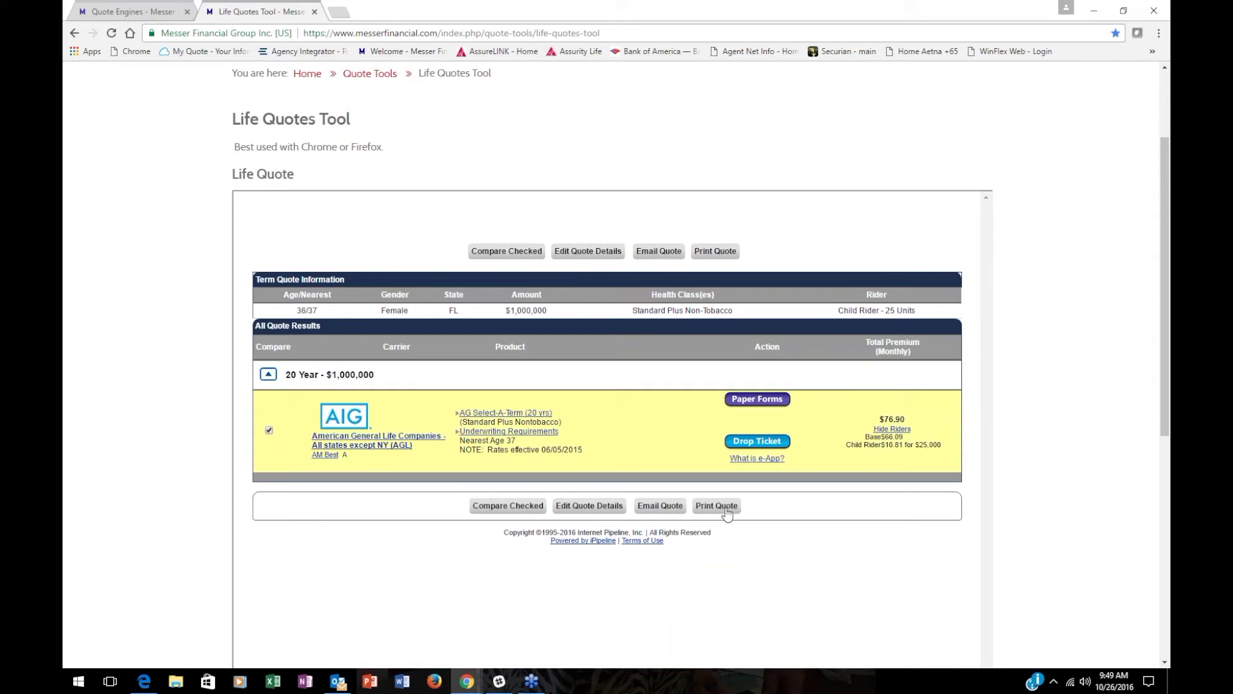
pyautogui.click(269, 431)
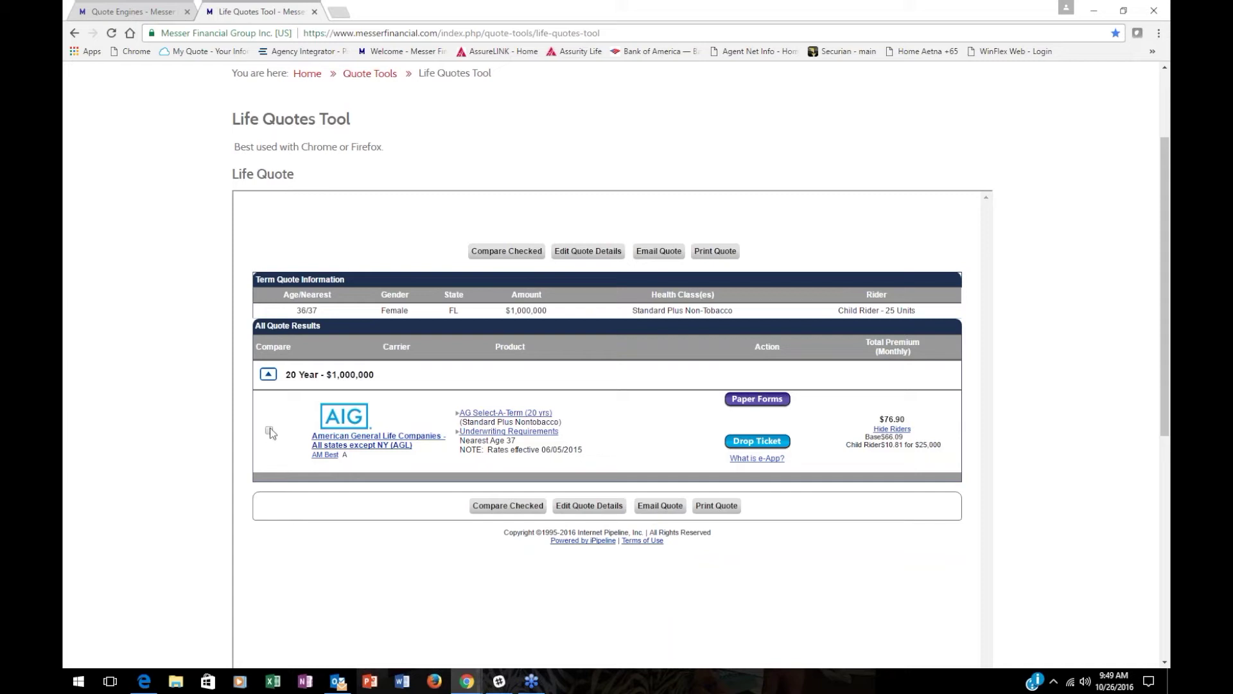
pyautogui.click(269, 431)
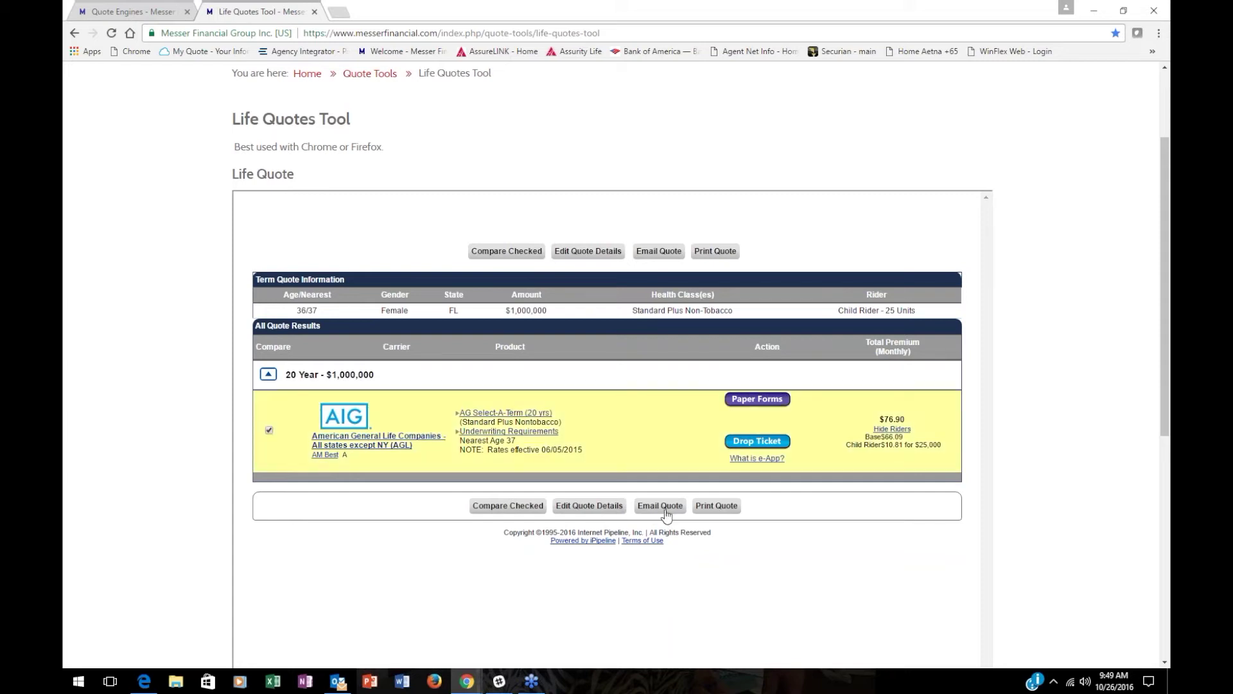
pyautogui.click(269, 431)
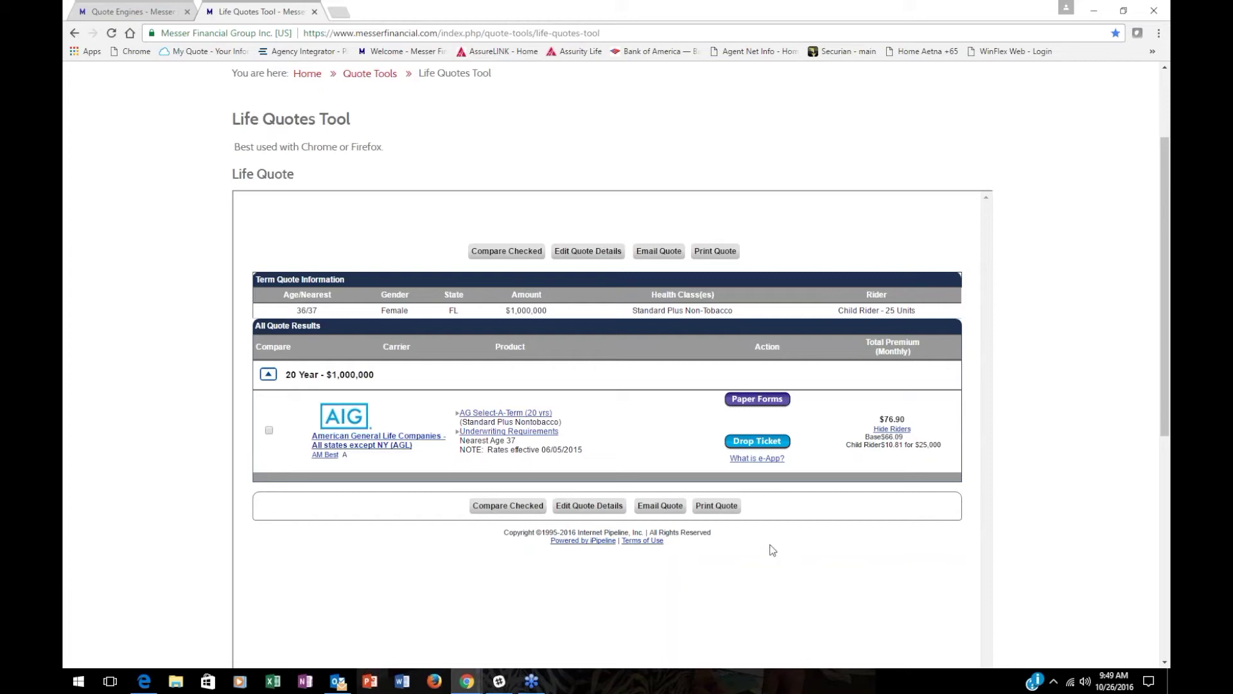
# Reopen the quote details for editing and start the Term Life Quotes form over with its entries cleared.
pyautogui.click(589, 506)
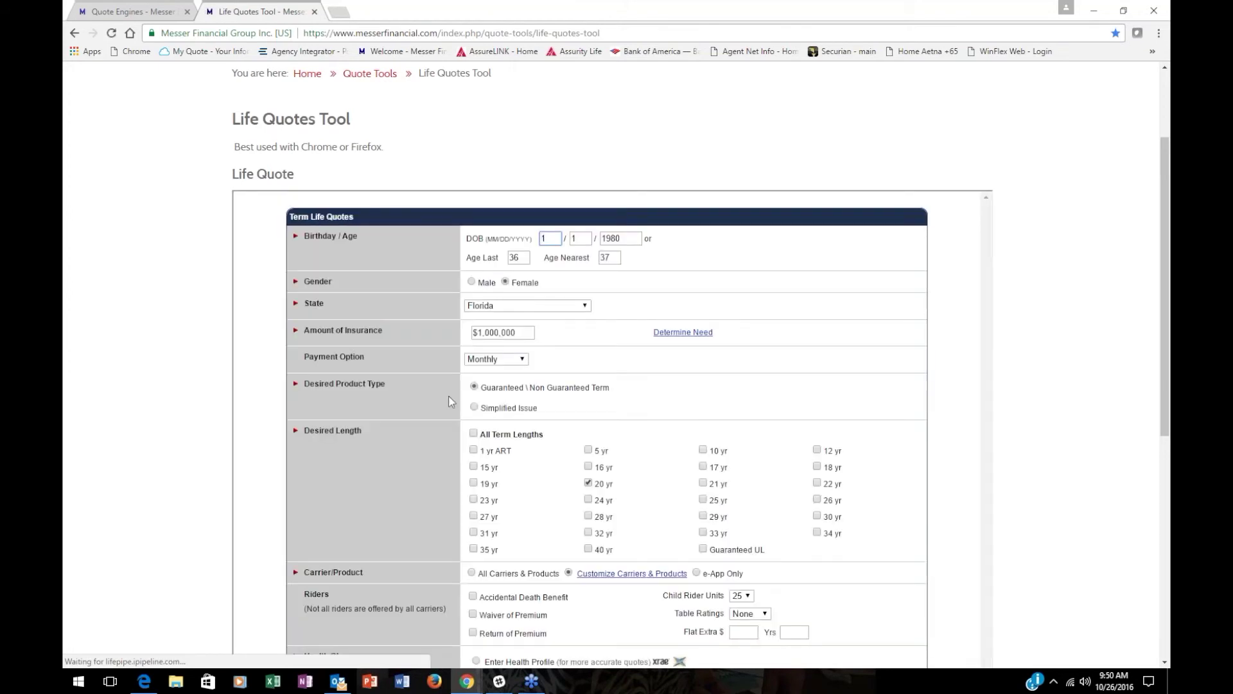
pyautogui.scroll(-5, 676, 385)
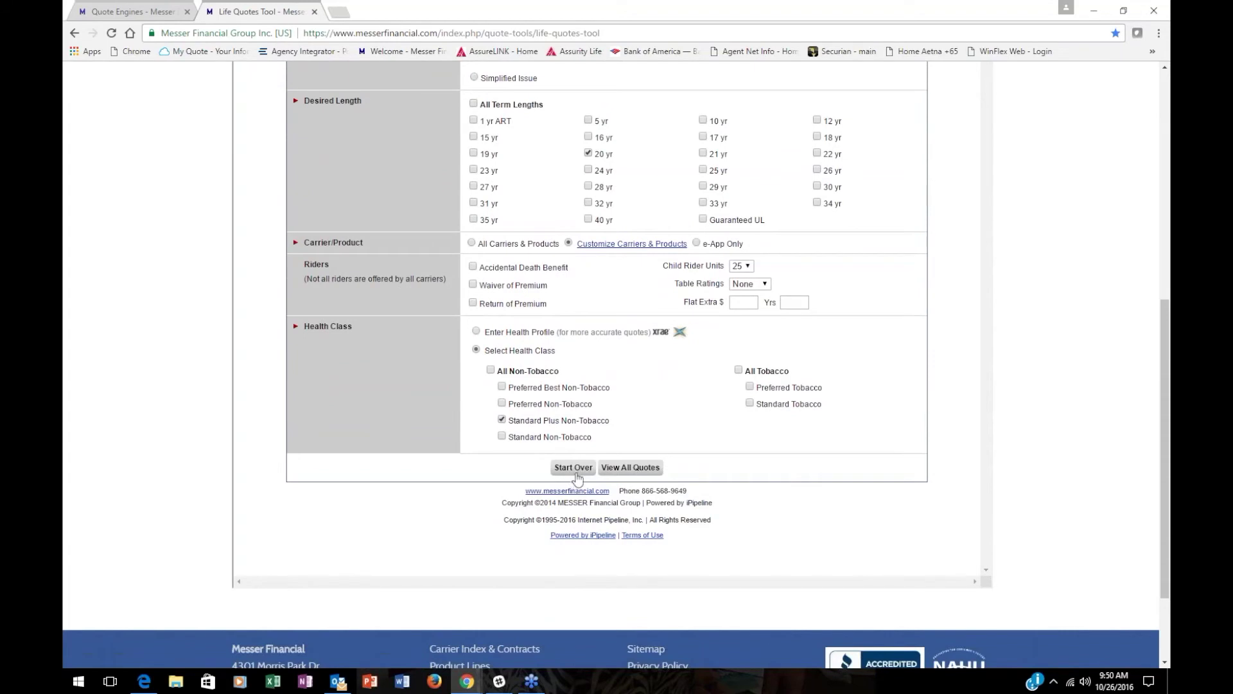
pyautogui.click(580, 474)
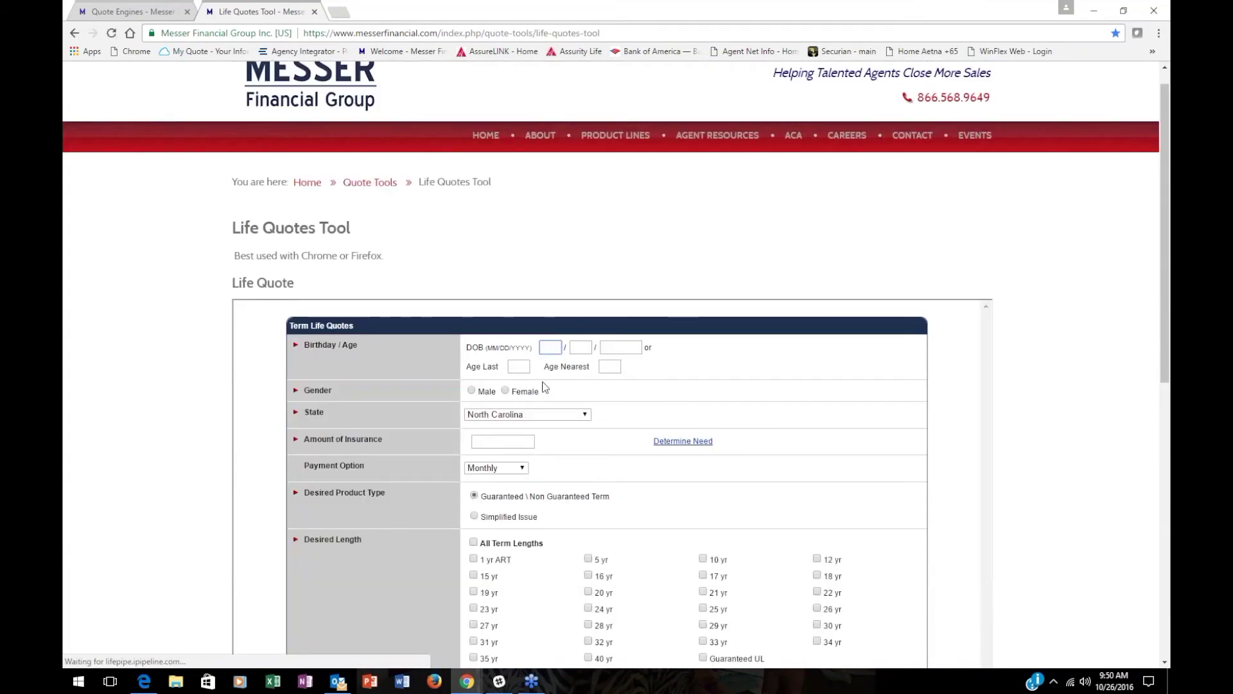
pyautogui.scroll(-4, 615, 360)
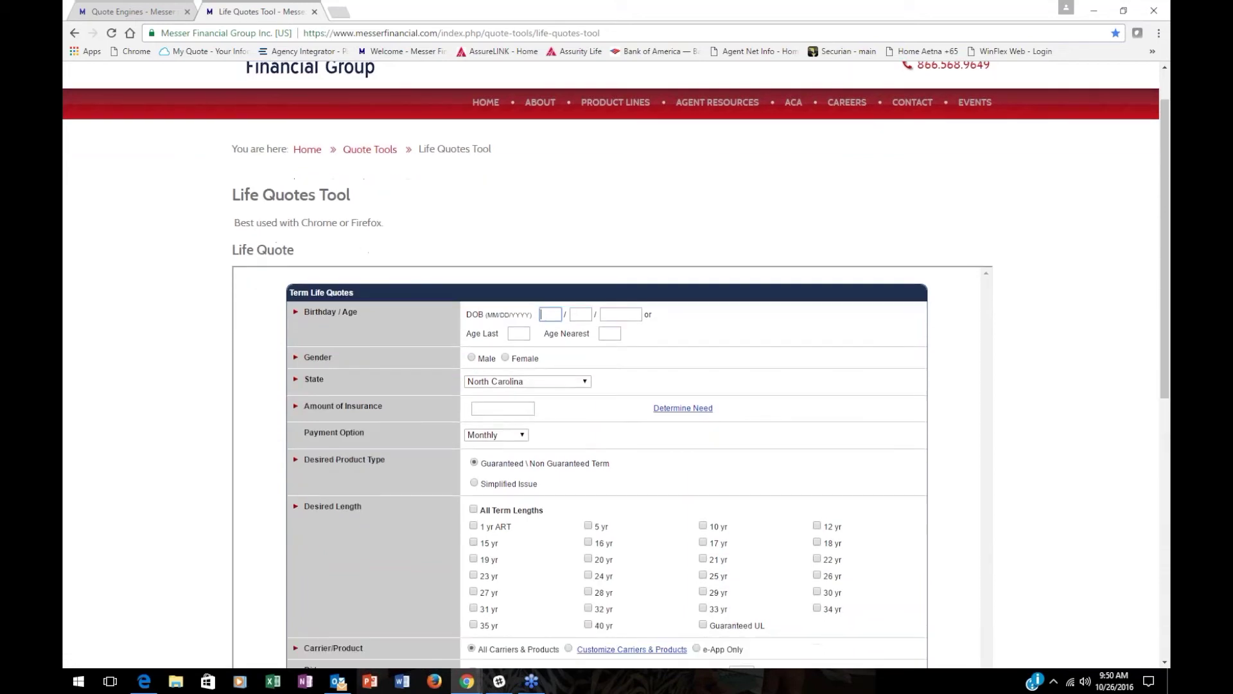
pyautogui.scroll(-1, 615, 359)
pyautogui.scroll(5, 616, 359)
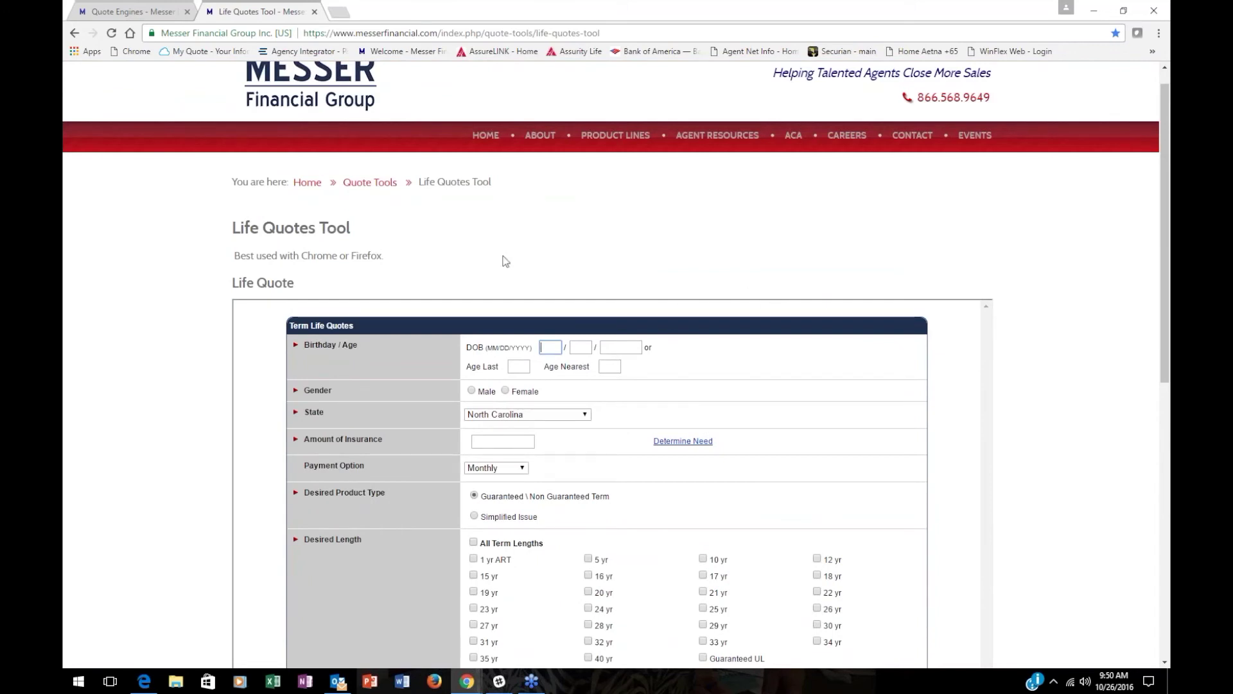
# Close the Life Quotes Tool page and open the Final Expense Quote tool from Quote Engines.
pyautogui.click(315, 12)
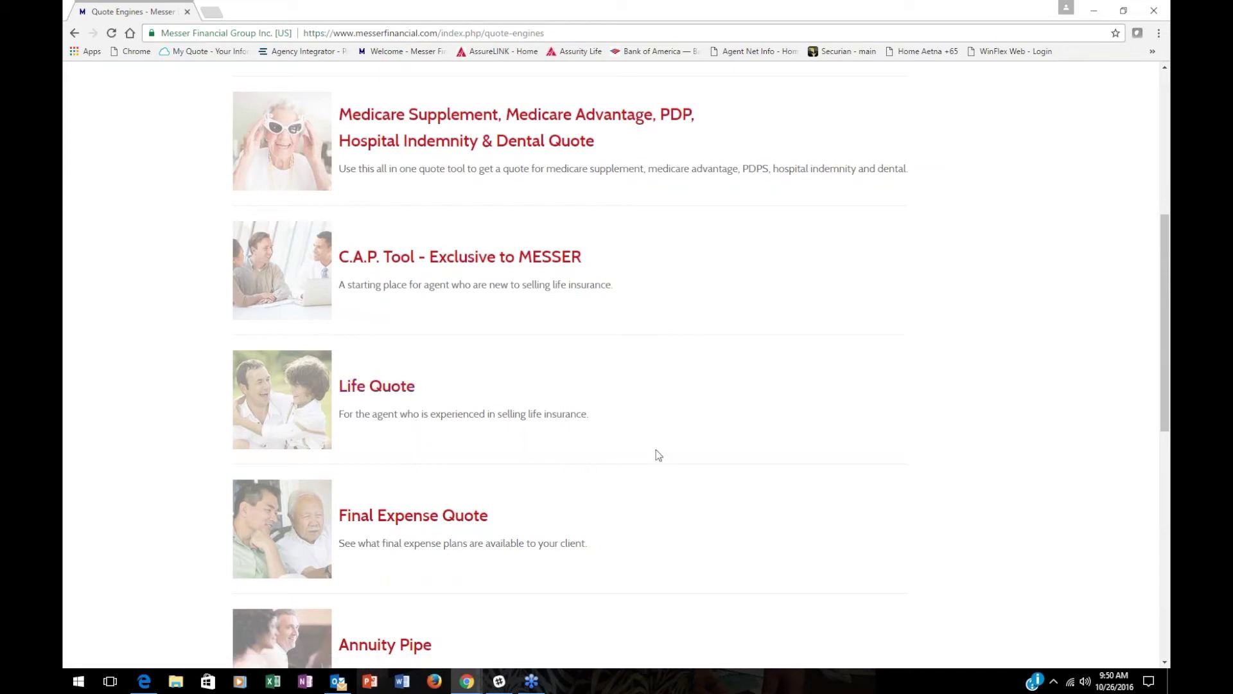
pyautogui.scroll(-3, 656, 453)
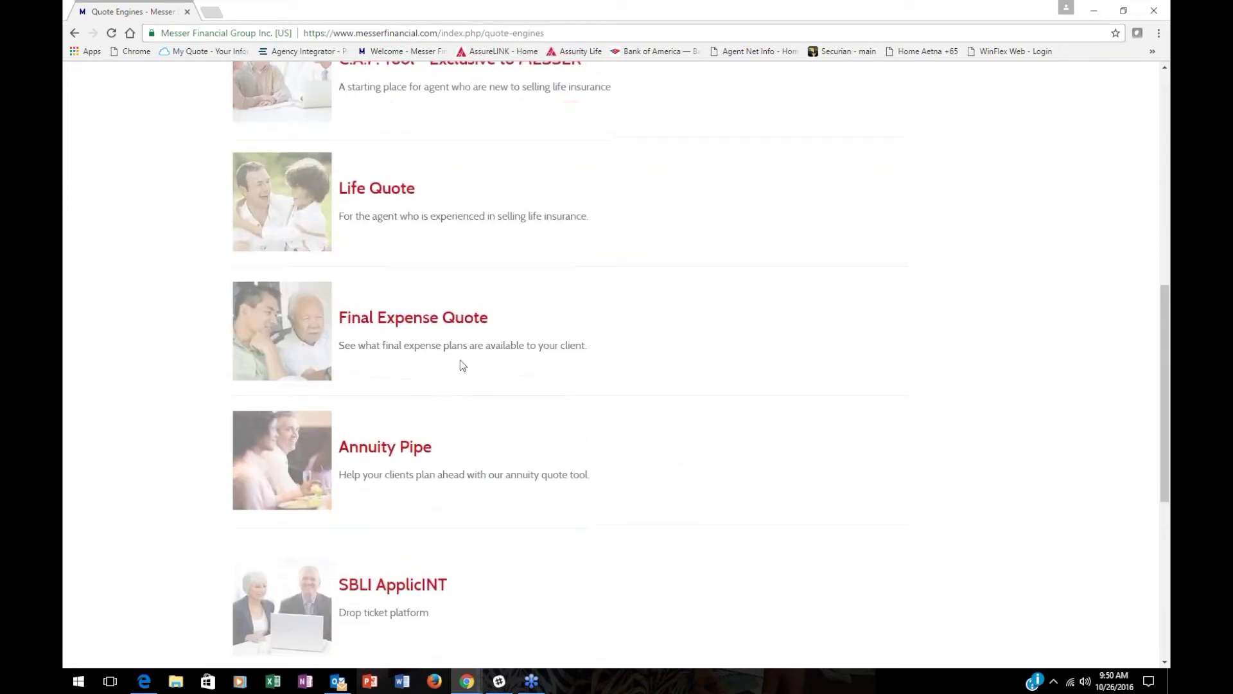
pyautogui.click(440, 320)
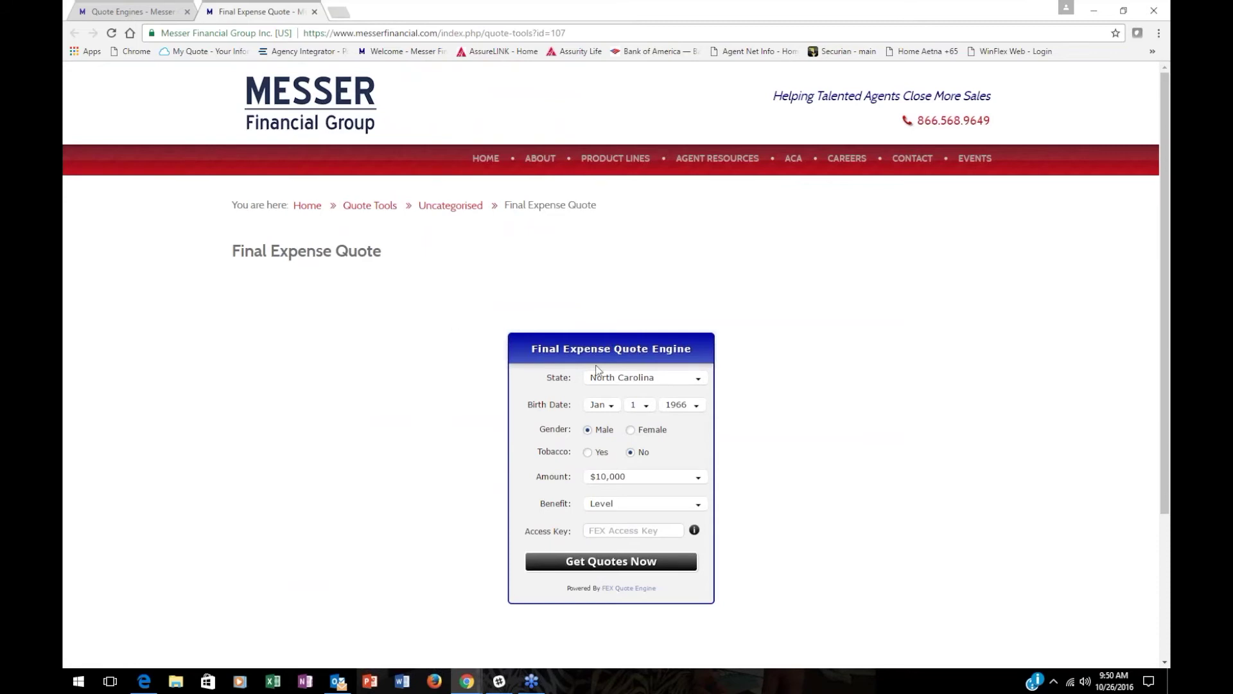
# Set the final expense quote's state to South Carolina and choose the client's birth year.
pyautogui.click(701, 383)
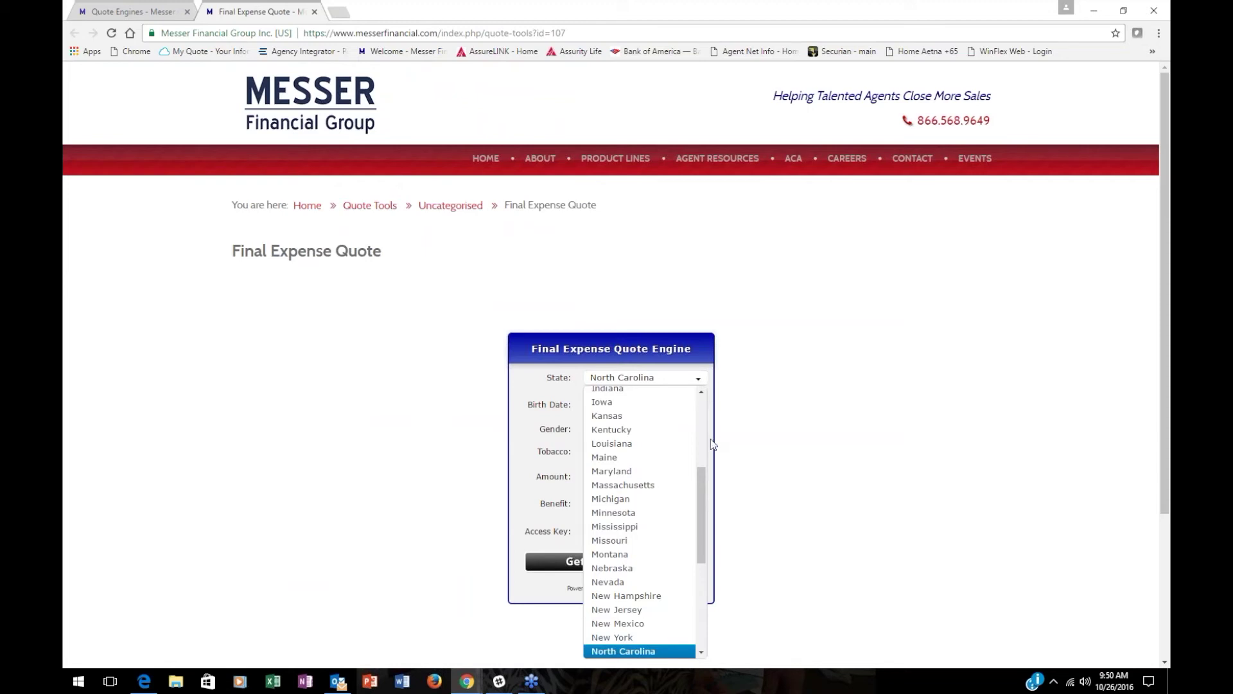
pyautogui.moveTo(704, 508); pyautogui.dragTo(696, 565)
pyautogui.click(694, 618)
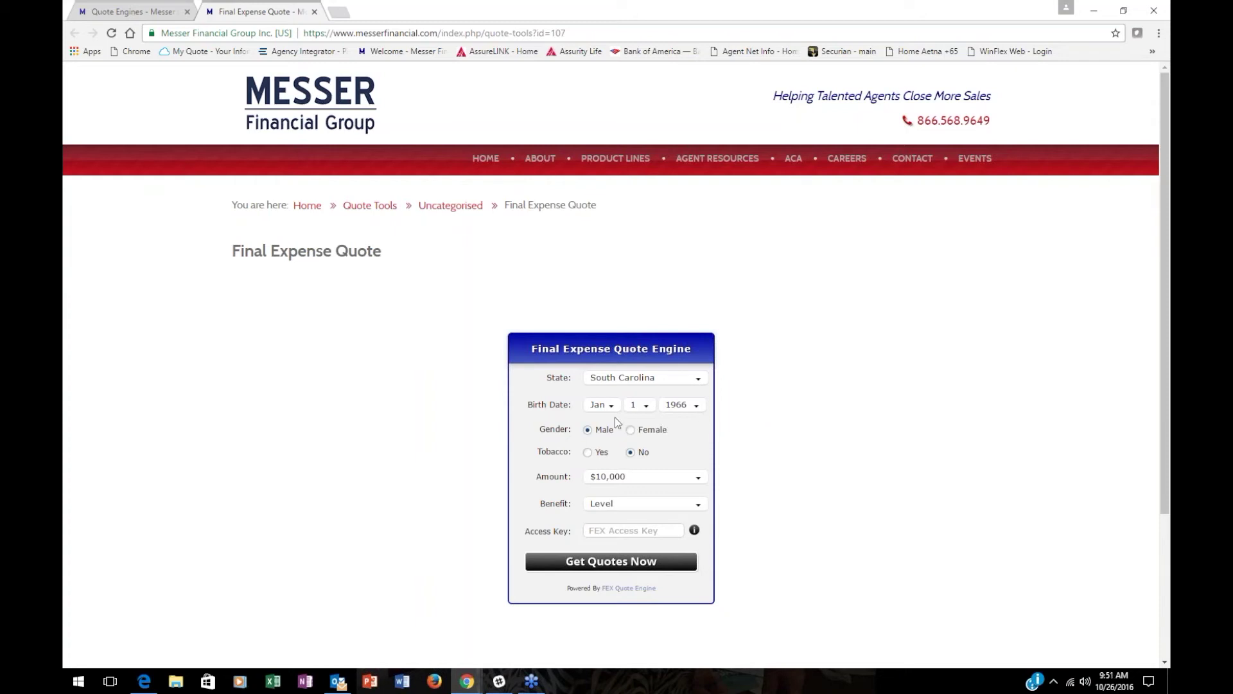
pyautogui.click(700, 411)
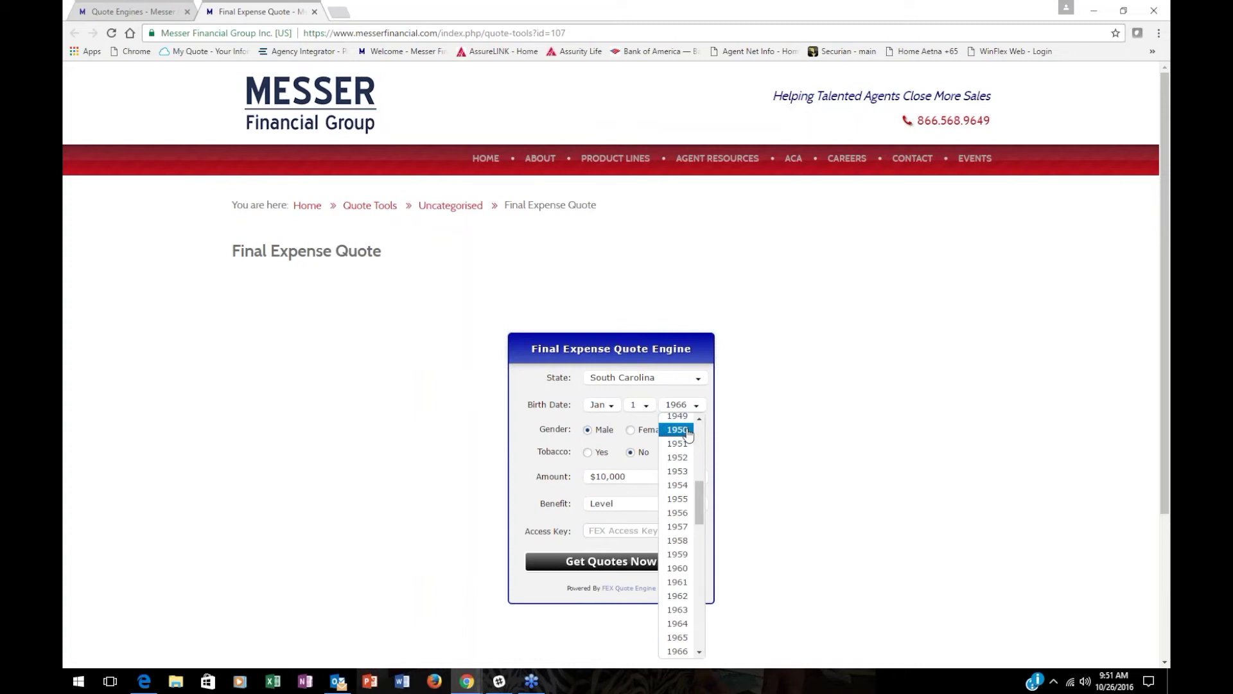
pyautogui.click(687, 433)
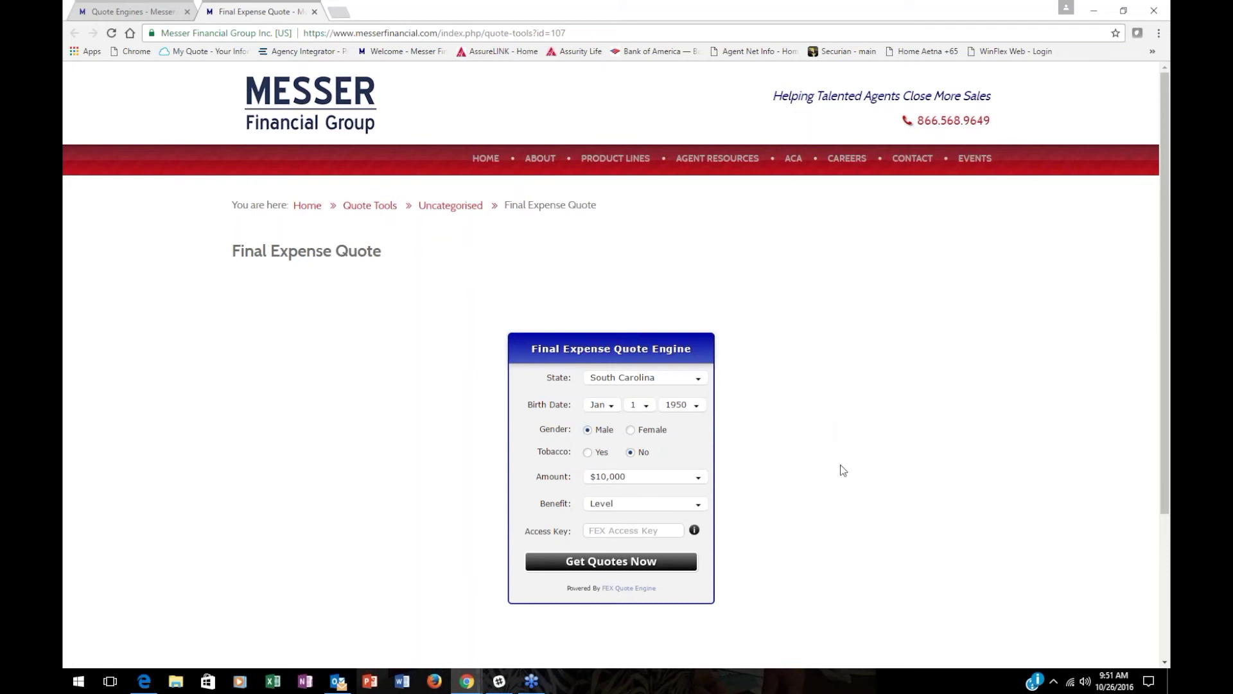
# Open the coverage amount choices in the Final Expense Quote Engine form.
pyautogui.click(700, 484)
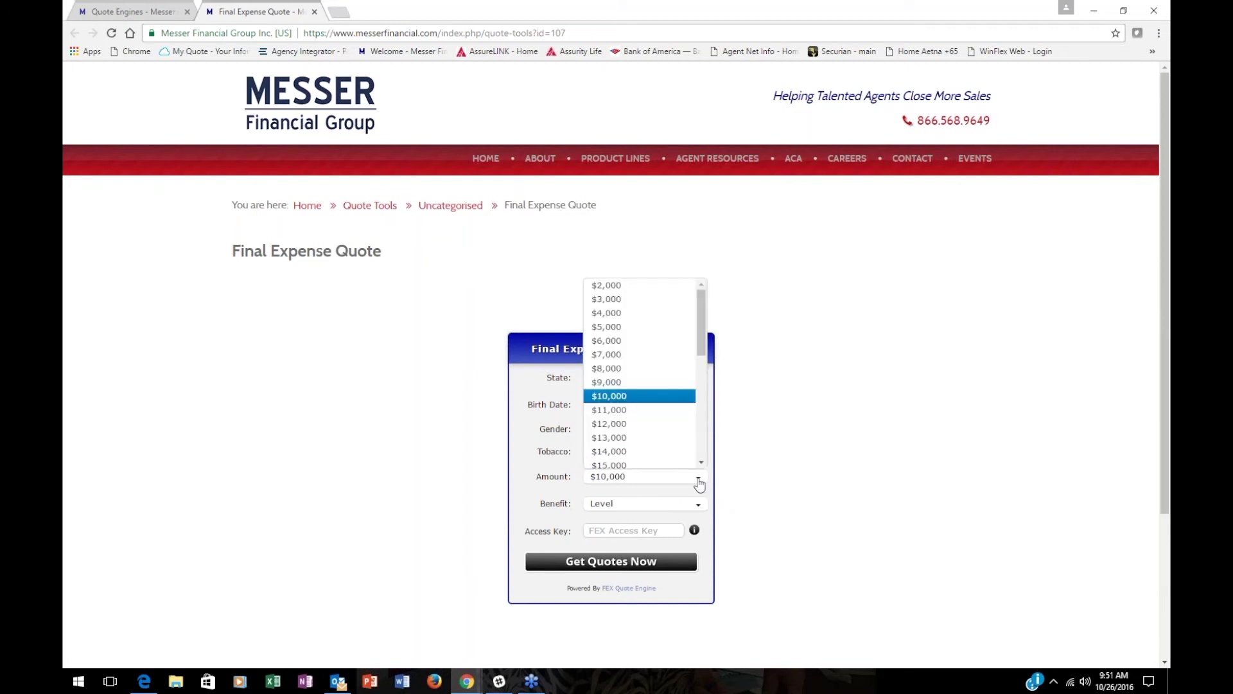